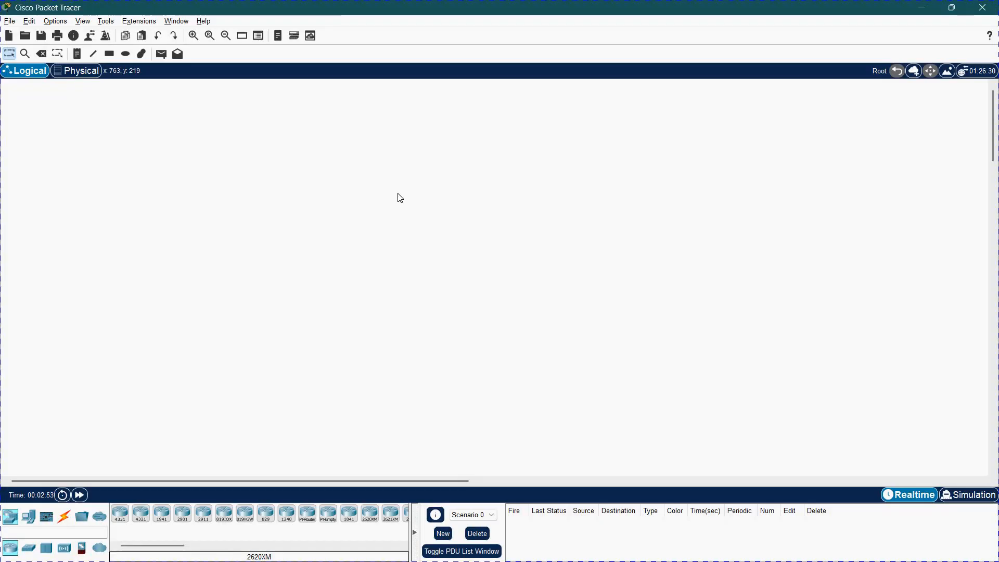
# - Browse the network device categories, from routers, switches and hubs to wireless, security and WAN devices
pyautogui.click(381, 217)
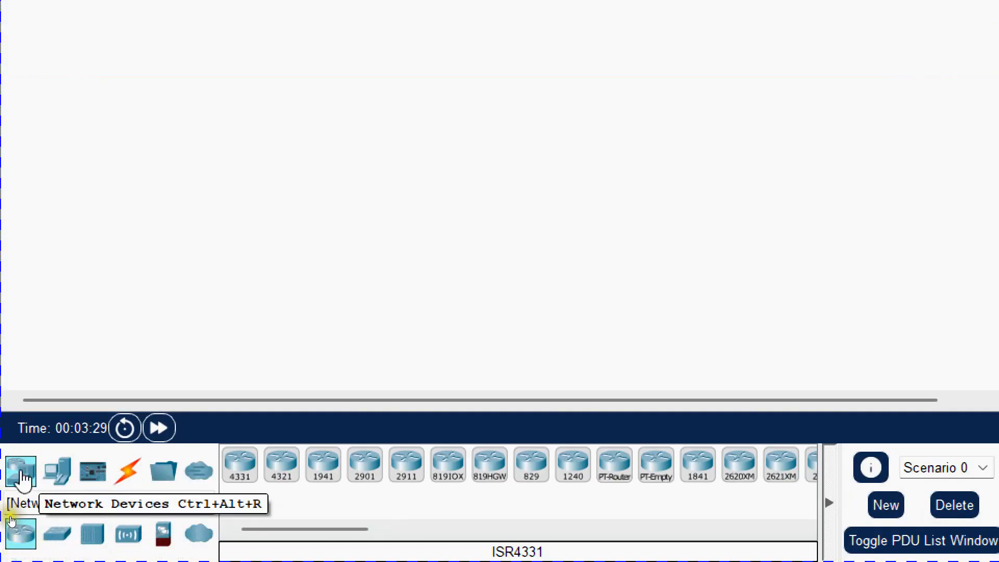
pyautogui.click(22, 475)
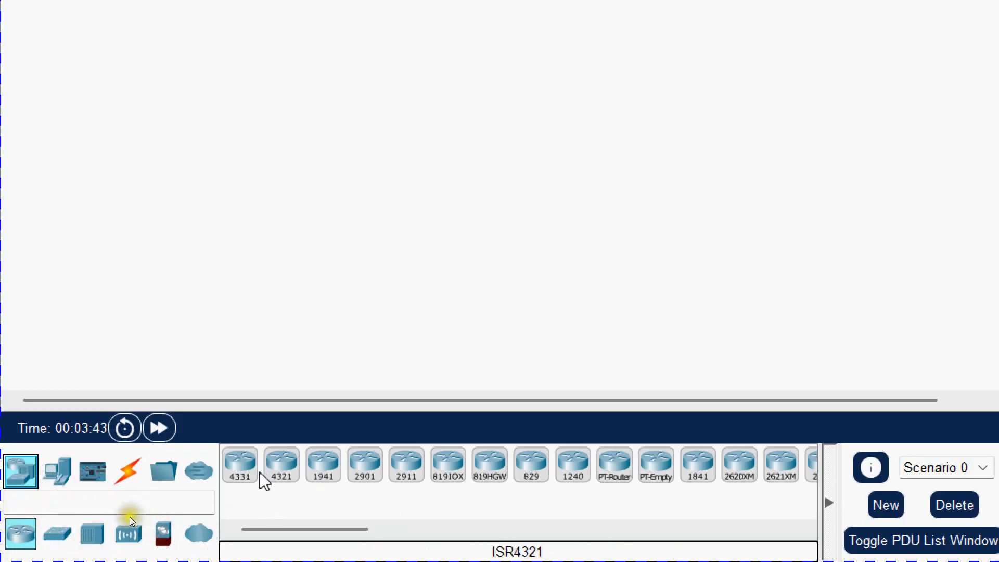
pyautogui.moveTo(281, 538)
pyautogui.mouseDown()
pyautogui.moveTo(335, 540)
pyautogui.moveTo(275, 529)
pyautogui.mouseUp()
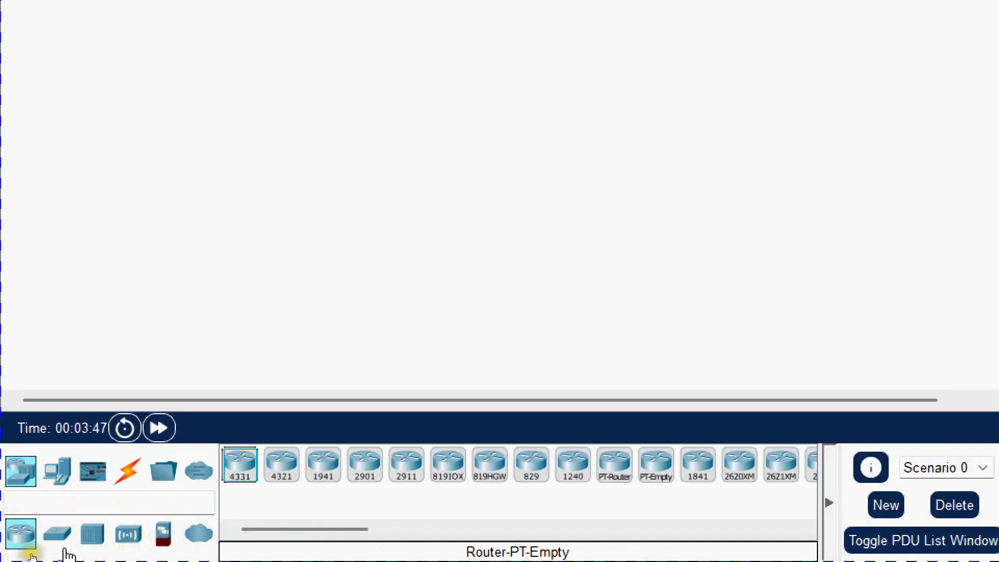
pyautogui.click(56, 534)
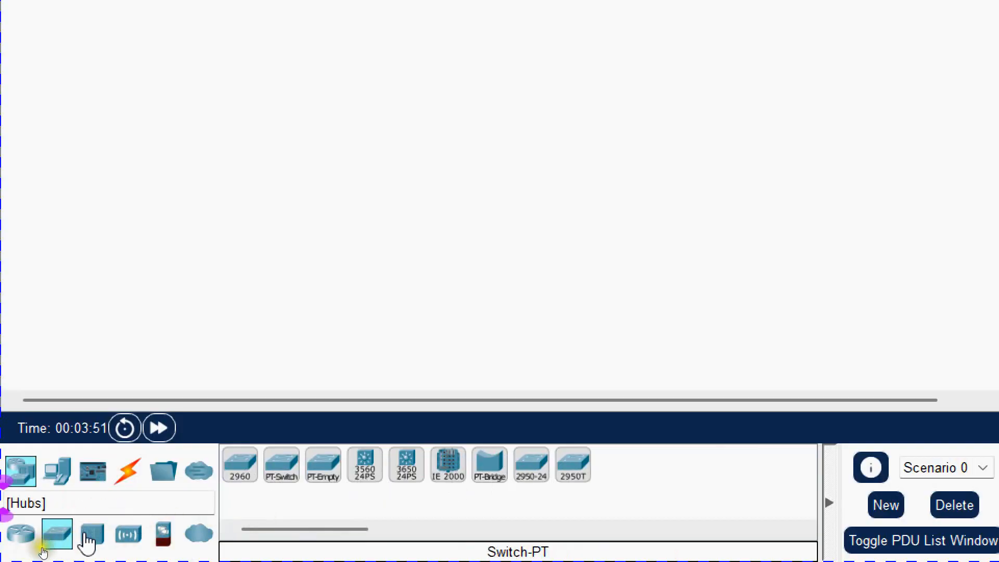
pyautogui.click(94, 536)
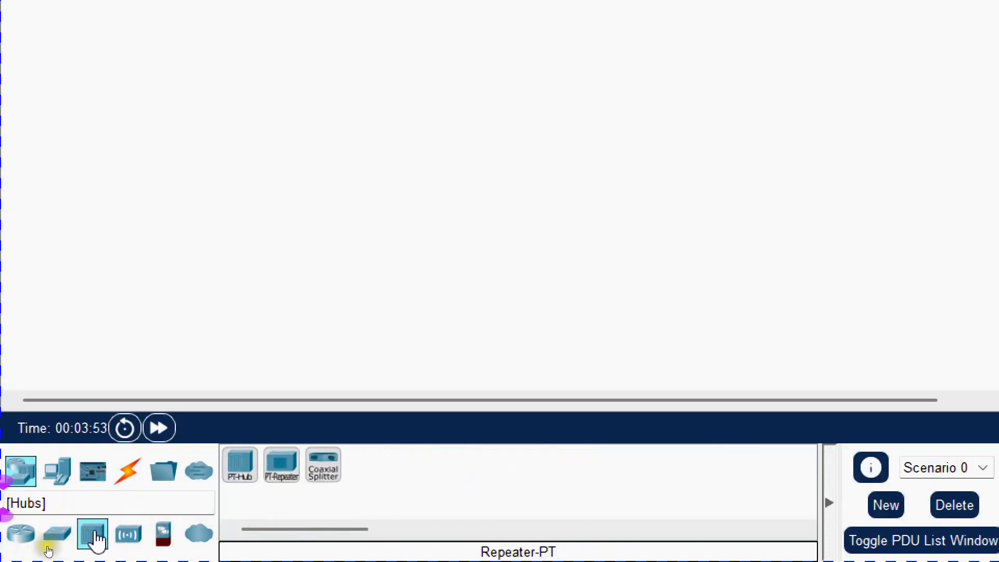
pyautogui.click(128, 536)
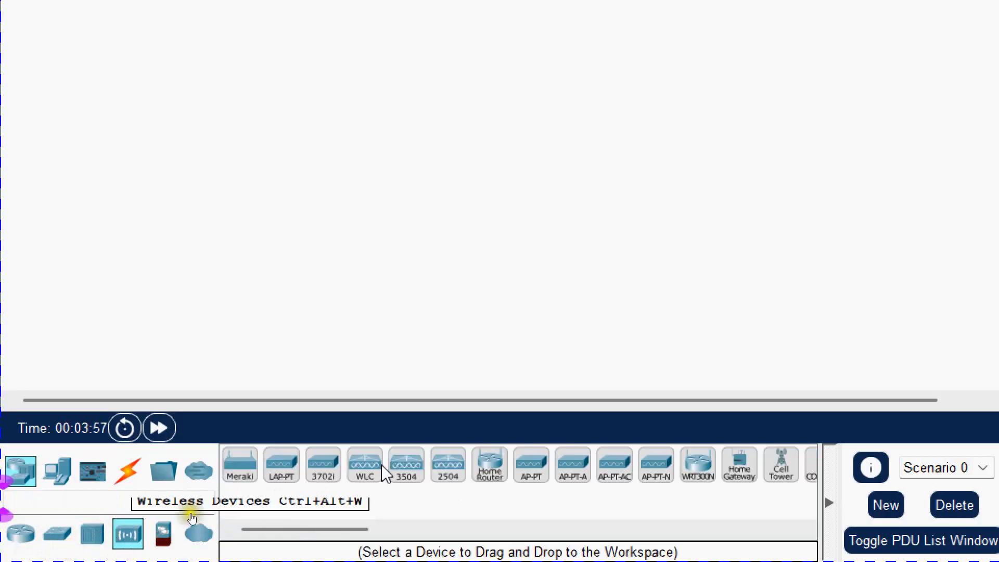
pyautogui.click(163, 536)
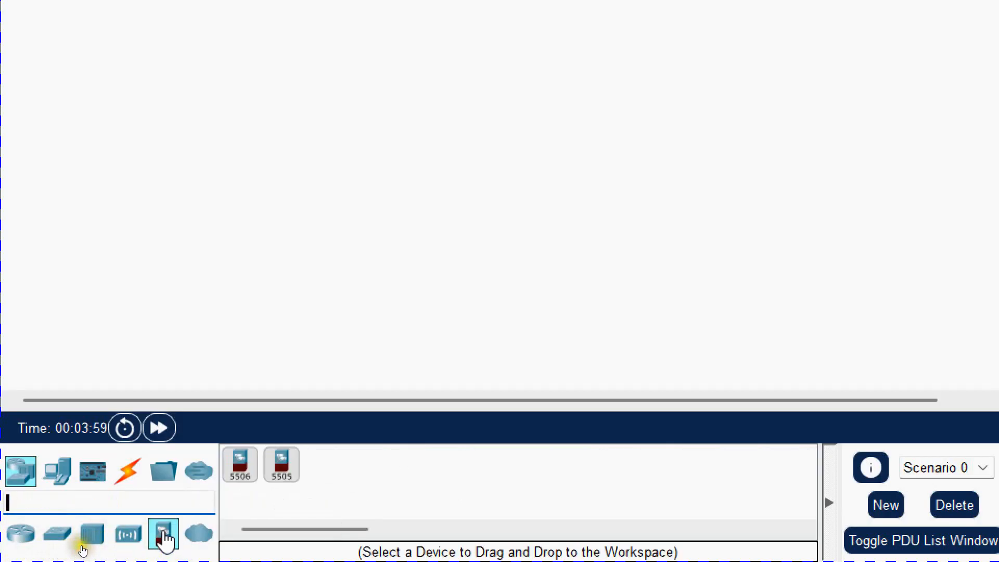
pyautogui.click(198, 536)
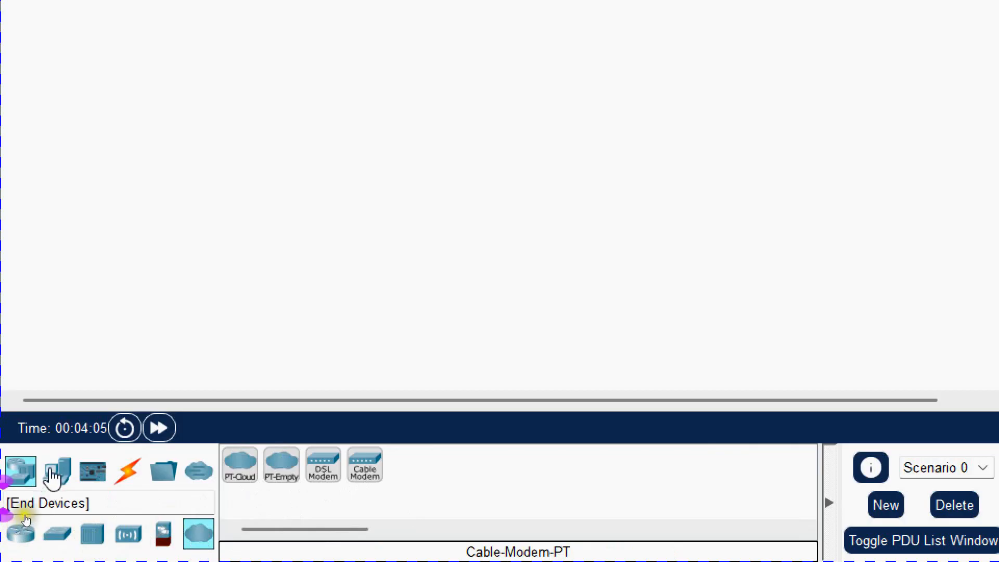
# - Browse the end device categories, including the general, home, smart city and industrial device collections
pyautogui.click(56, 478)
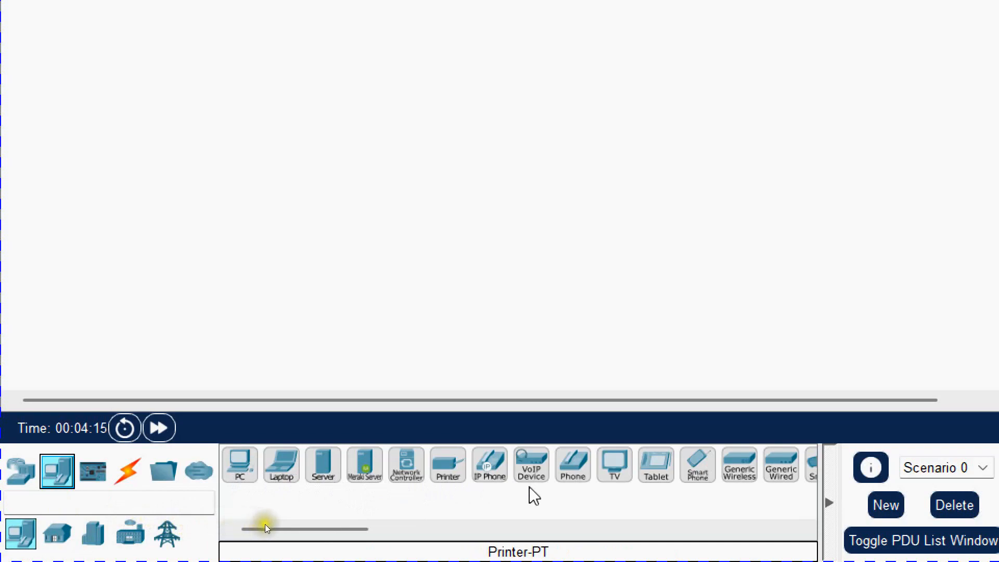
pyautogui.moveTo(279, 536)
pyautogui.mouseDown()
pyautogui.moveTo(334, 536)
pyautogui.moveTo(262, 526)
pyautogui.mouseUp()
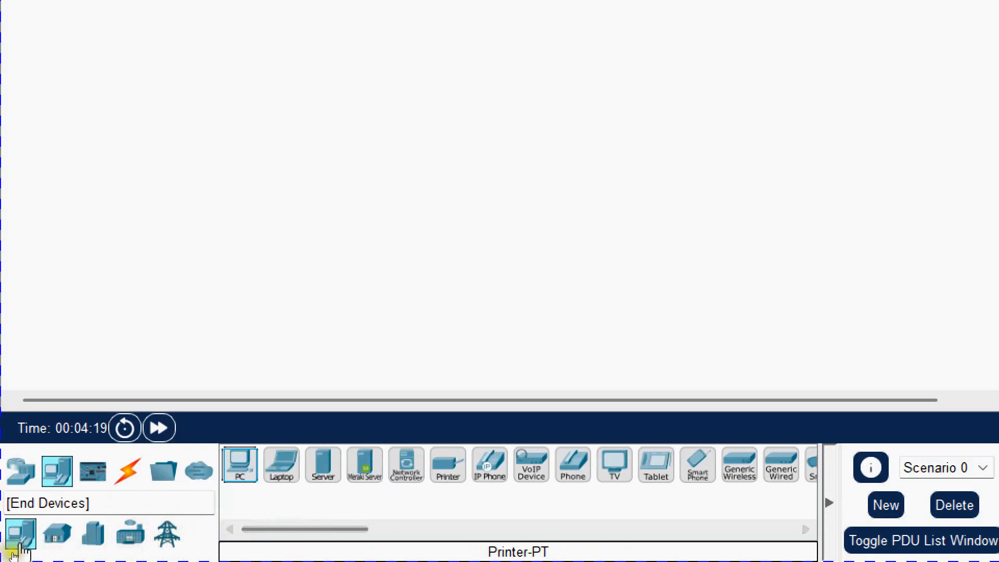
pyautogui.click(58, 536)
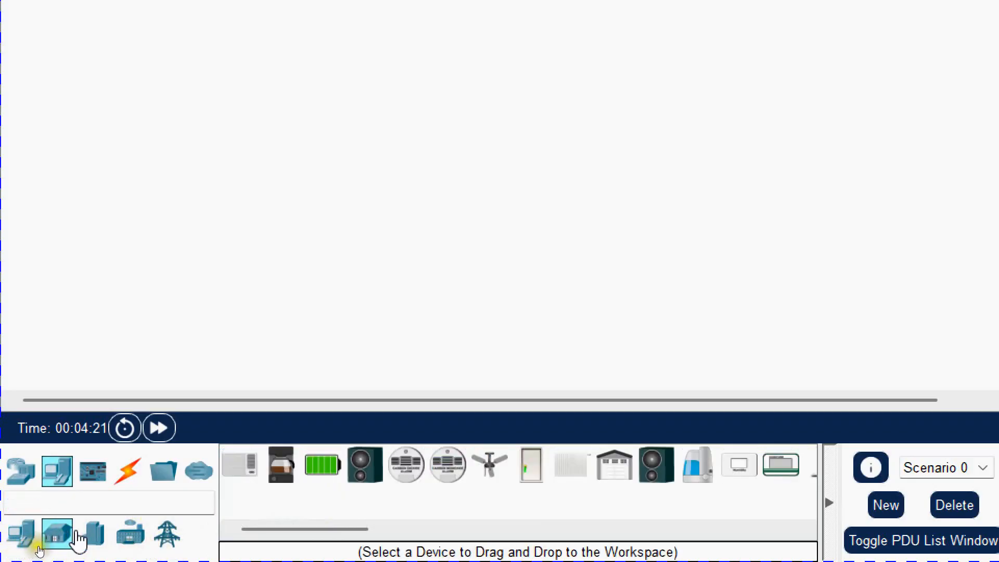
pyautogui.click(95, 535)
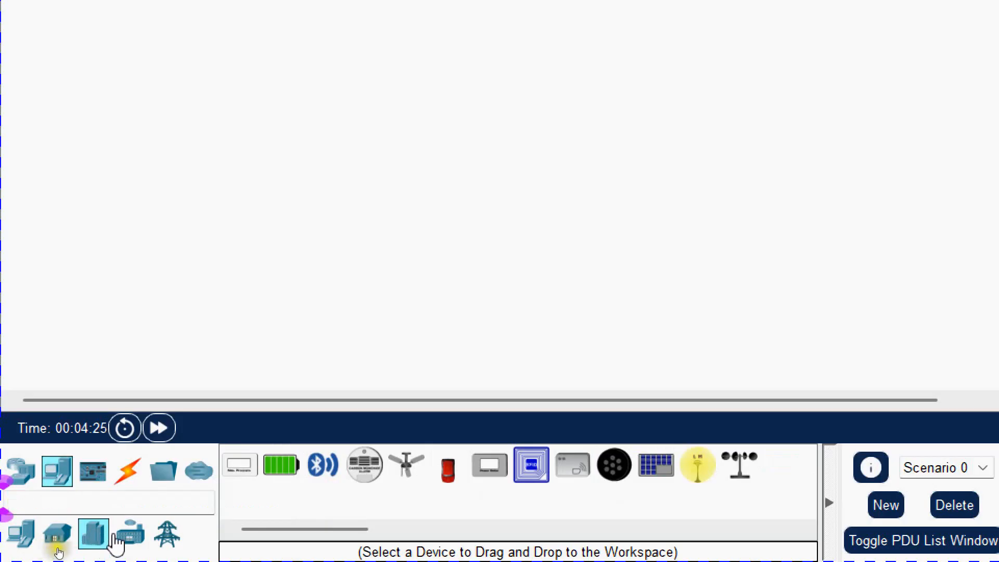
pyautogui.click(130, 535)
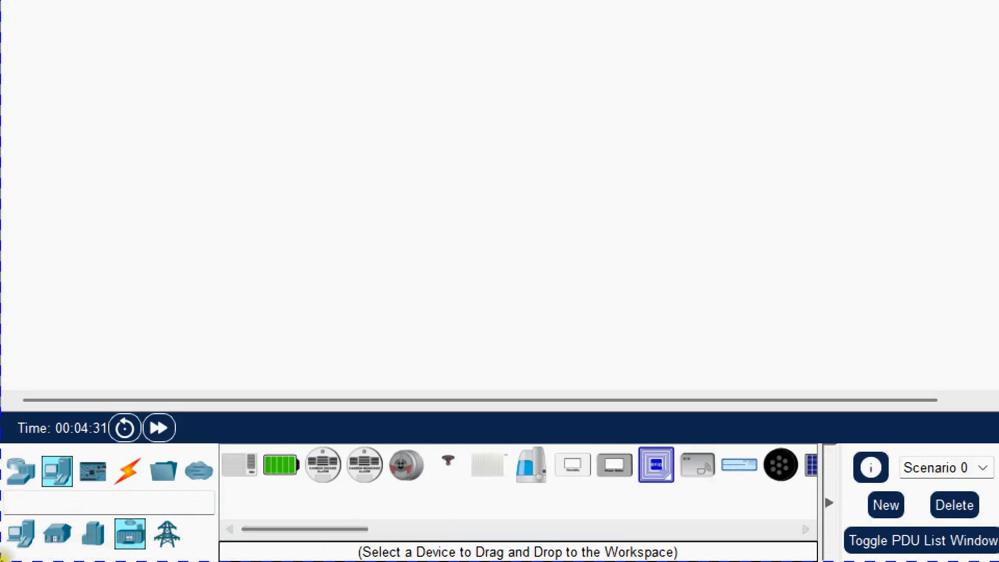
# - Place two PCs from the end devices side by side in the logical workspace
pyautogui.click(21, 534)
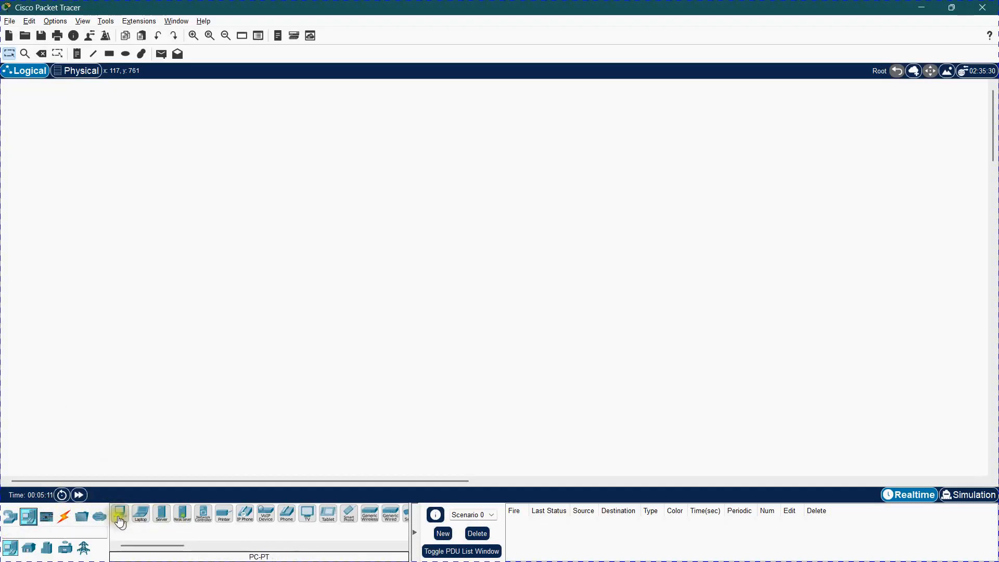
pyautogui.moveTo(121, 515); pyautogui.dragTo(149, 463)
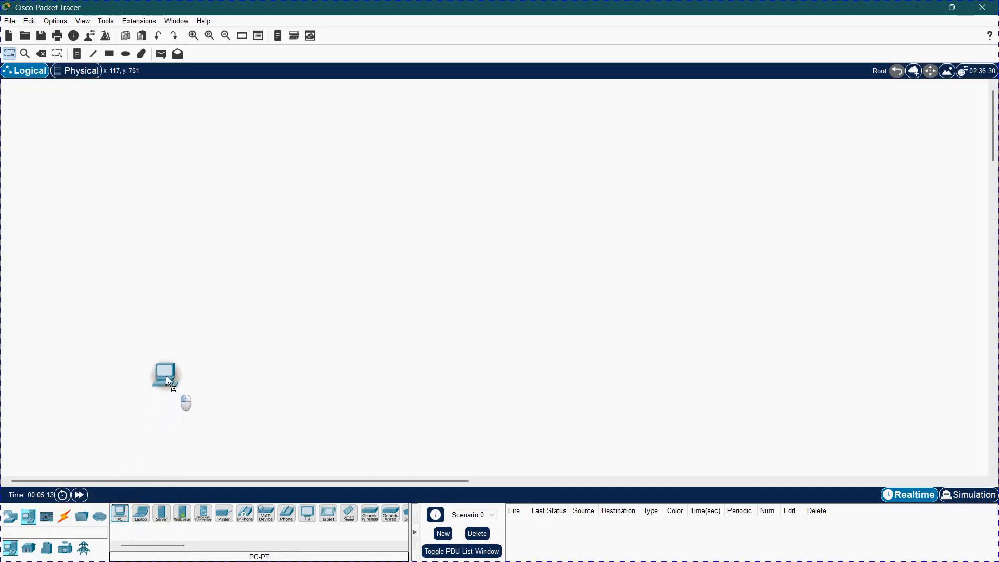
pyautogui.moveTo(174, 359); pyautogui.dragTo(240, 237)
pyautogui.moveTo(120, 513); pyautogui.dragTo(394, 318)
pyautogui.moveTo(509, 230); pyautogui.dragTo(509, 232)
pyautogui.click(472, 267)
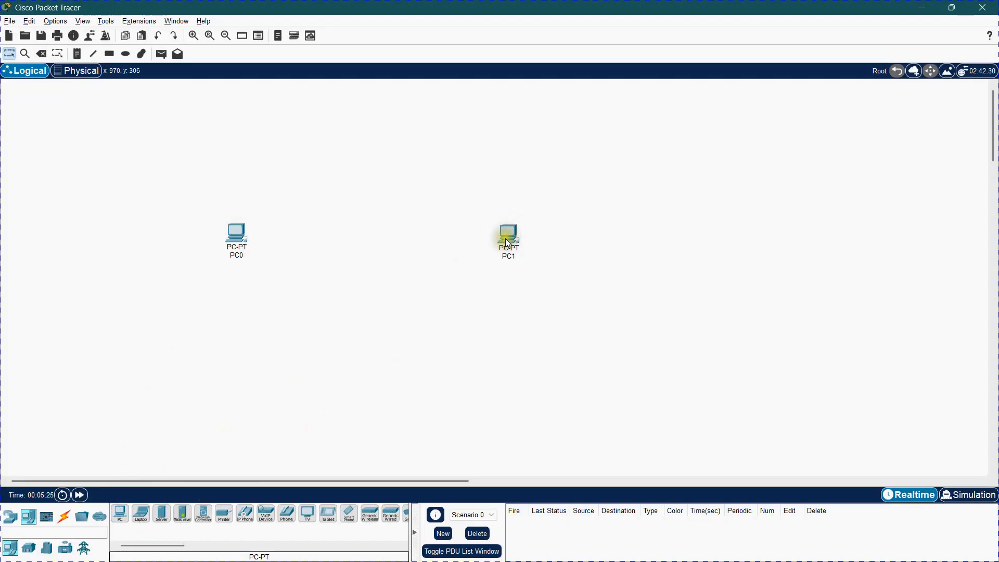
pyautogui.moveTo(507, 243)
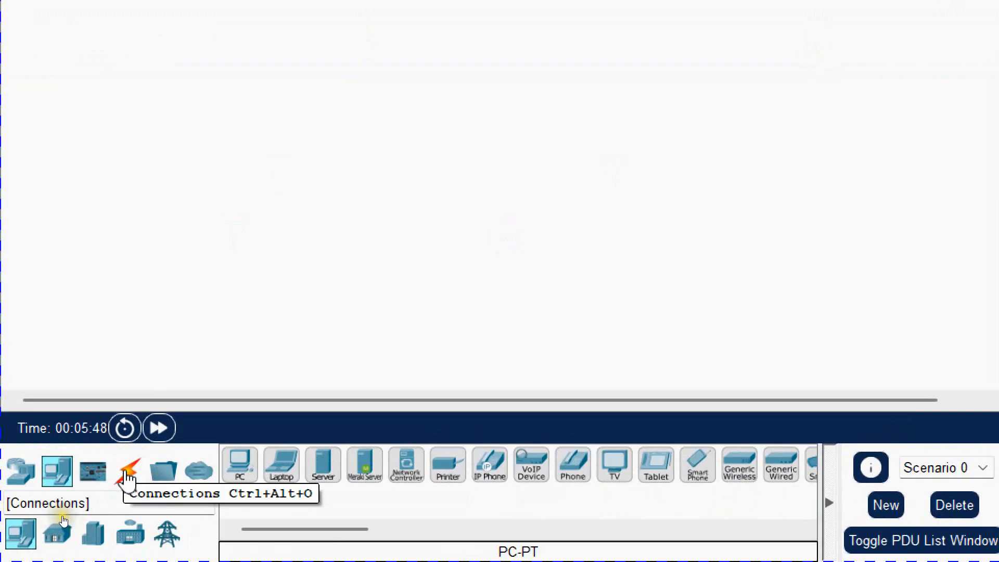
# - Connect PC0's FastEthernet0 port to PC1's FastEthernet0 port with a Copper Straight-Through cable
pyautogui.click(130, 480)
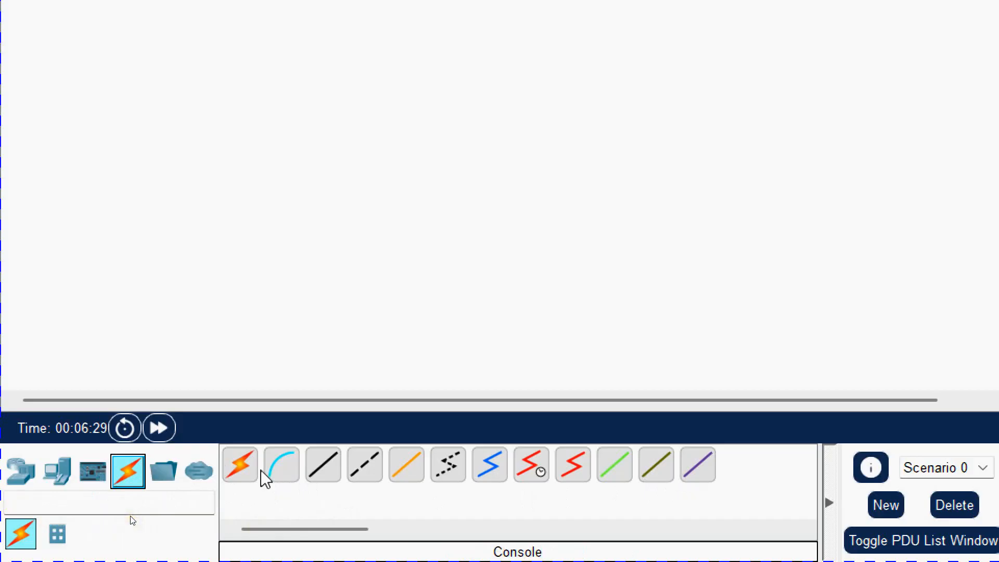
pyautogui.click(276, 469)
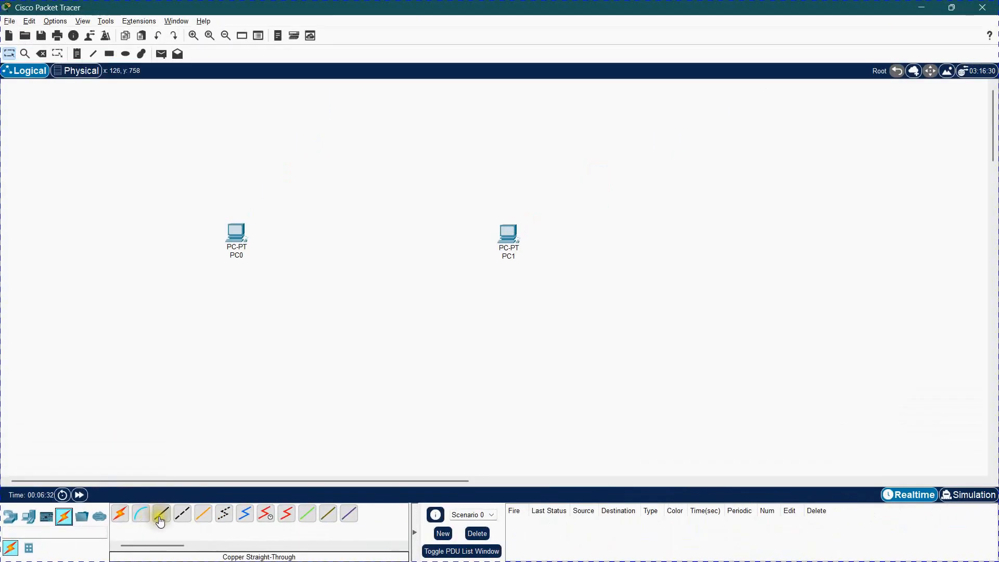
pyautogui.click(162, 515)
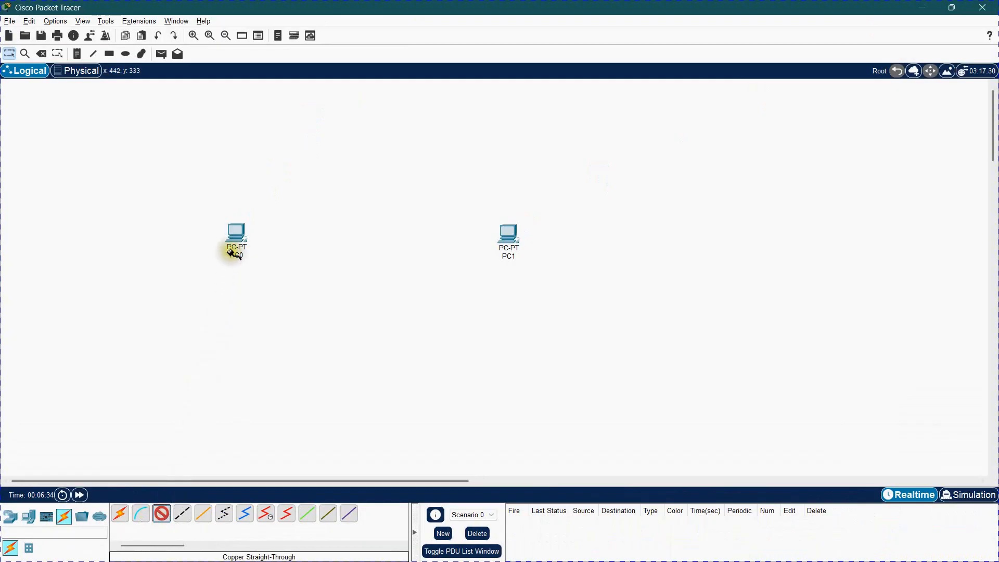
pyautogui.click(238, 235)
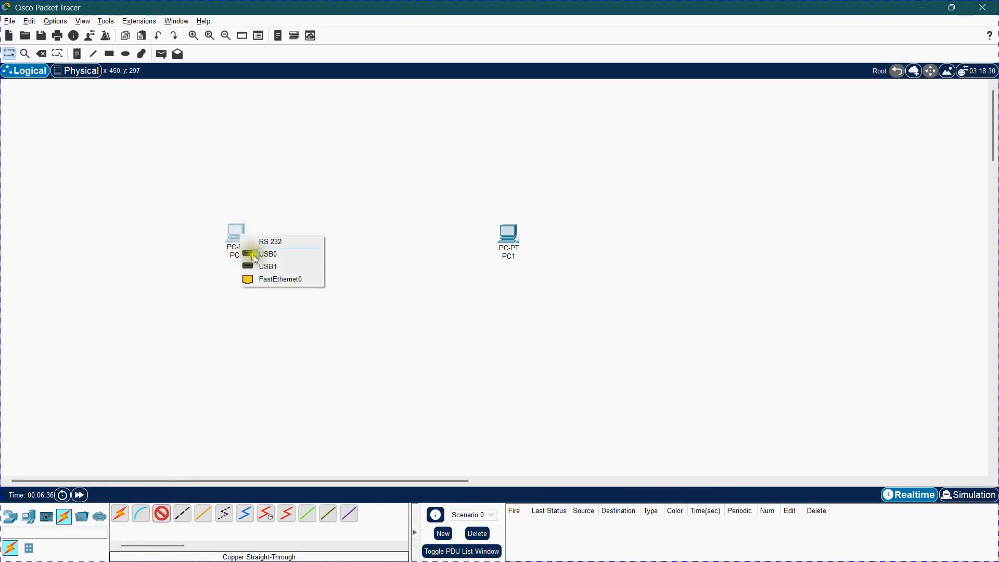
pyautogui.click(265, 278)
pyautogui.click(508, 232)
pyautogui.click(546, 283)
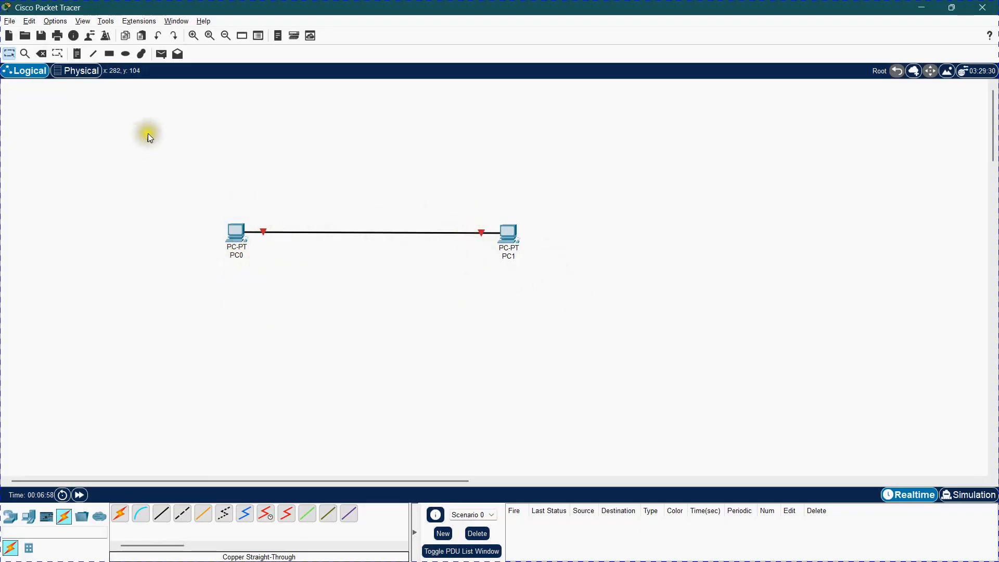
# - Delete the cable between PC0 and PC1, and undo the deletion to restore it
pyautogui.click(41, 54)
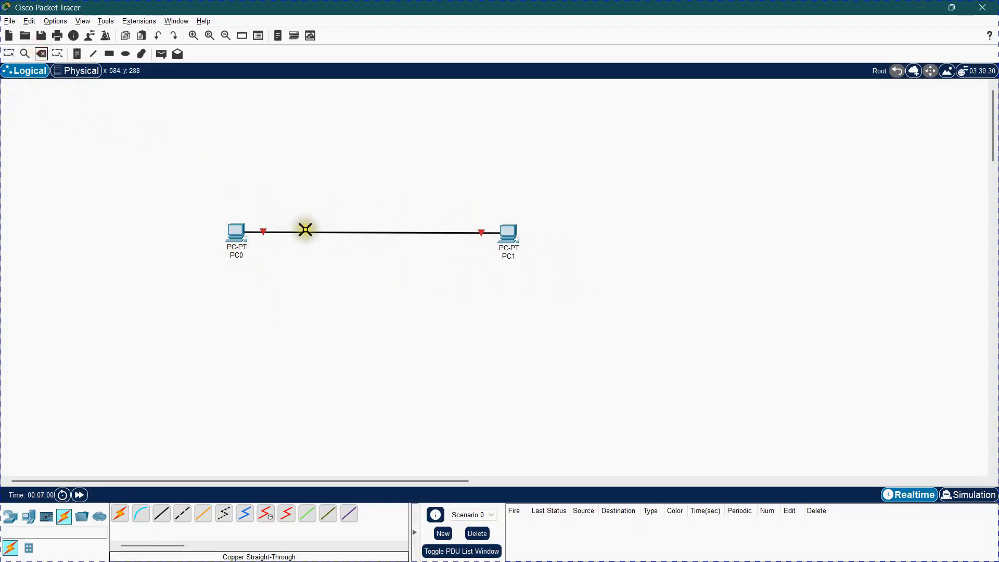
pyautogui.click(306, 232)
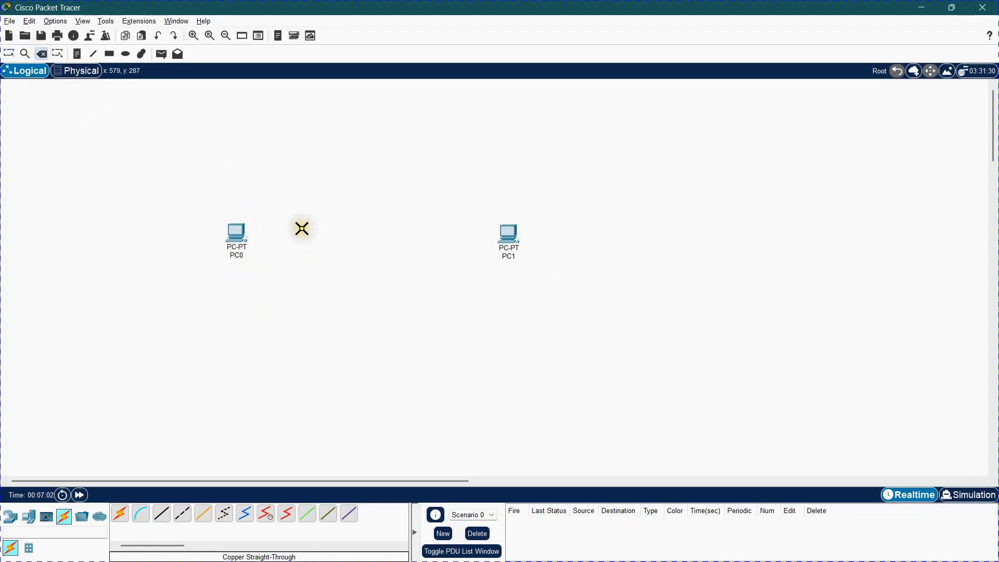
pyautogui.hotkey('ctrl', 'z')
pyautogui.click(267, 226)
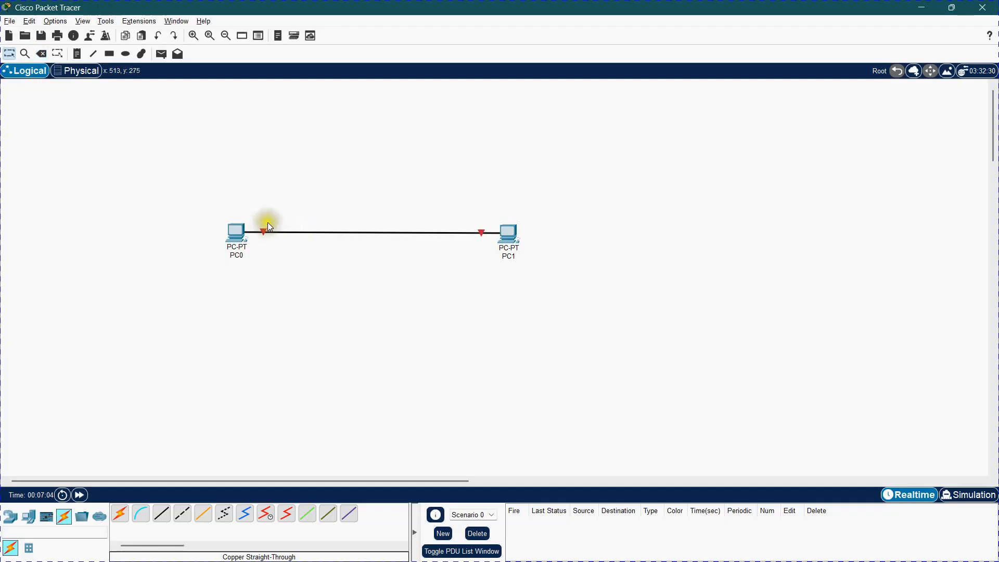
# - Delete the straight-through cable between PC0 and PC1 and return to the selection tool
pyautogui.click(403, 245)
pyautogui.click(42, 54)
pyautogui.click(305, 232)
pyautogui.click(9, 54)
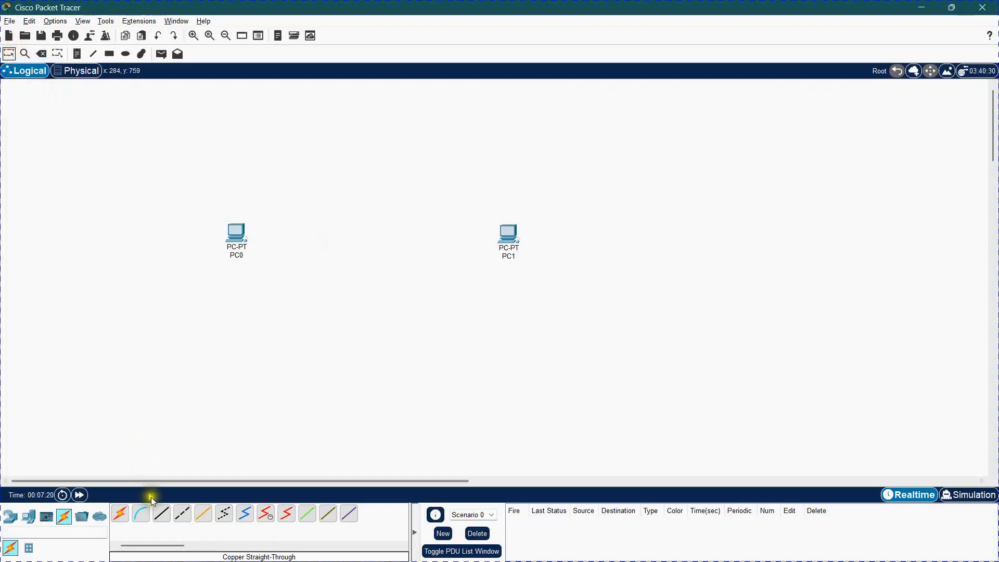
# - Connect PC0's FastEthernet0 port to PC1's FastEthernet0 port with a Copper Cross-Over cable
pyautogui.click(181, 515)
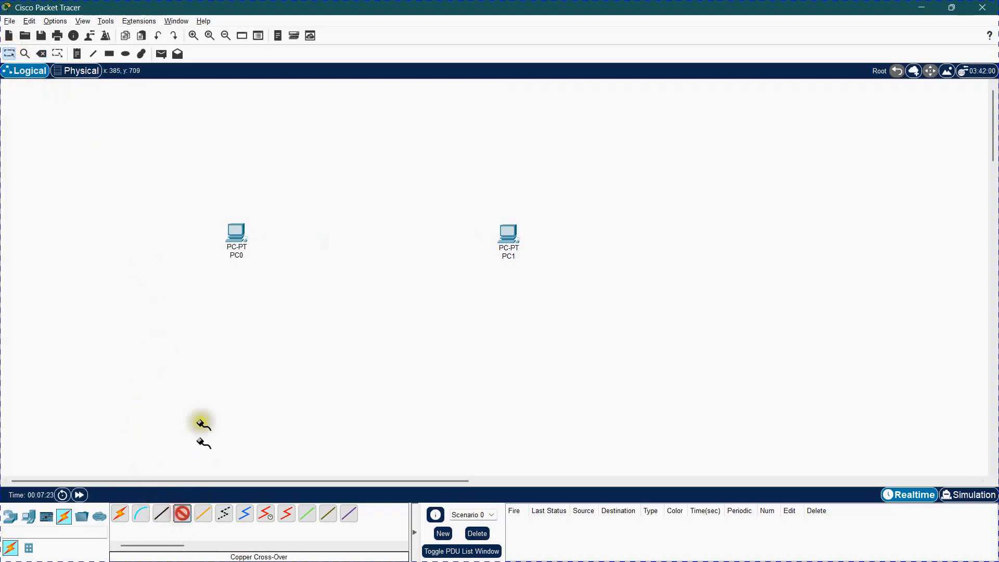
pyautogui.click(240, 241)
pyautogui.click(266, 282)
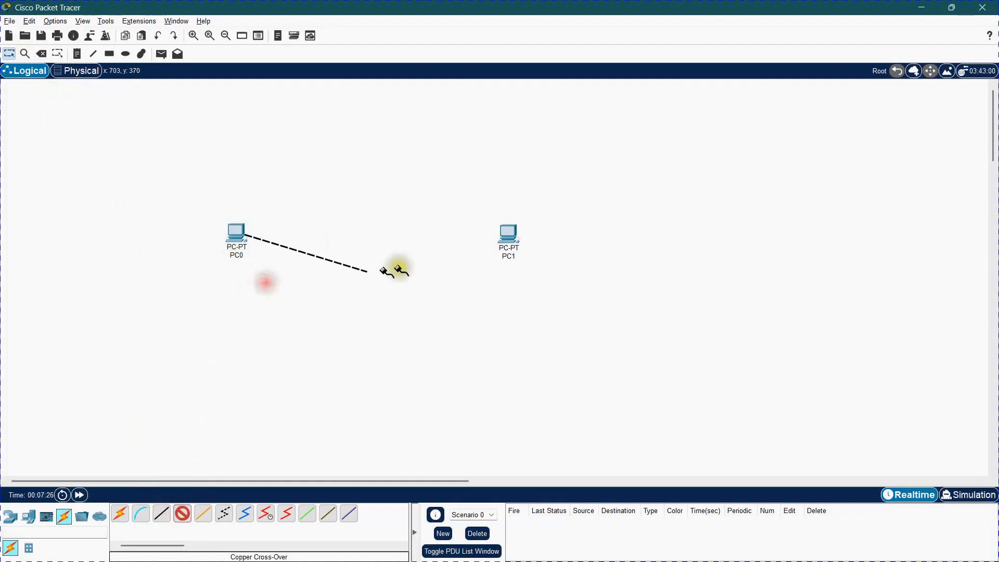
pyautogui.click(507, 234)
pyautogui.click(536, 279)
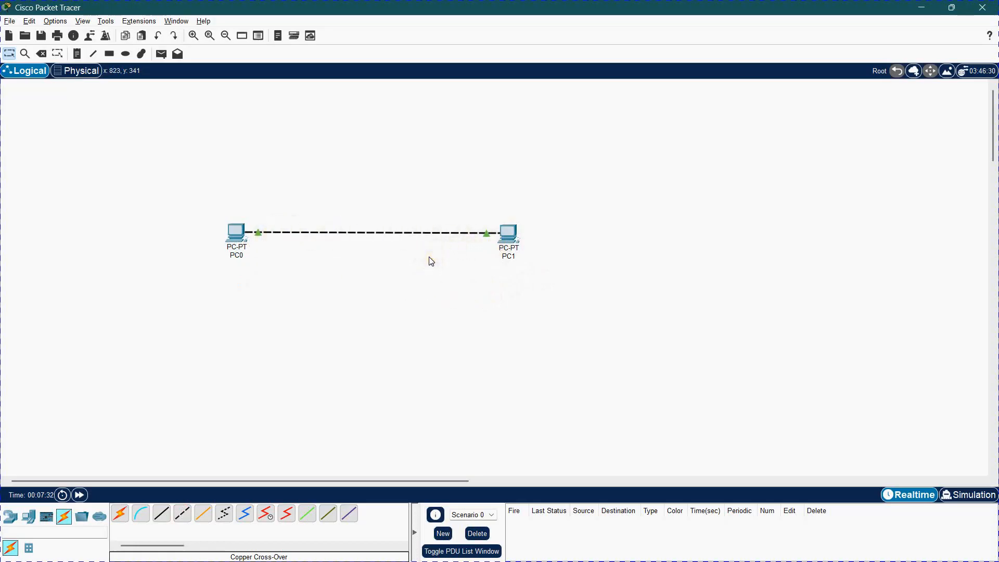
pyautogui.click(174, 268)
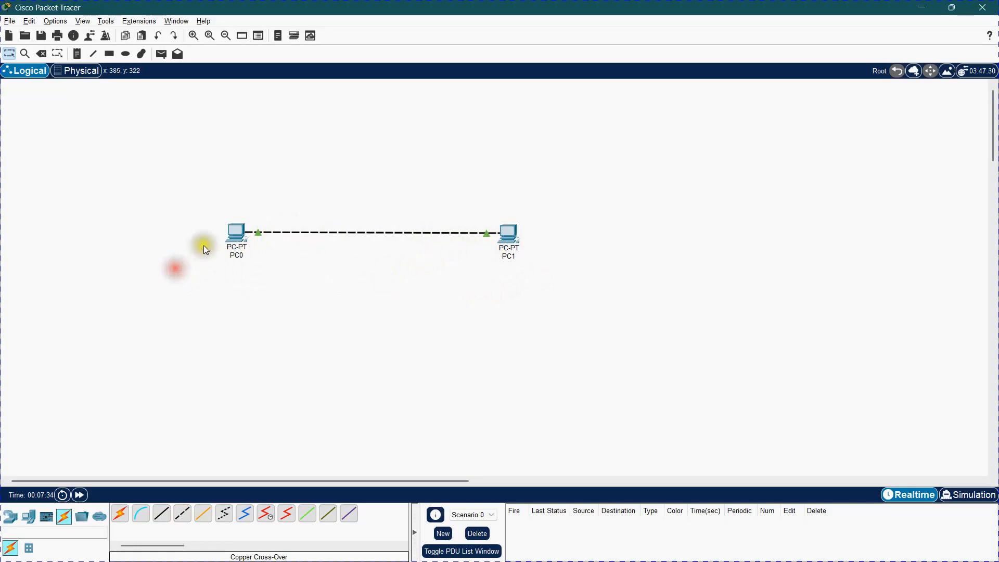
pyautogui.click(236, 232)
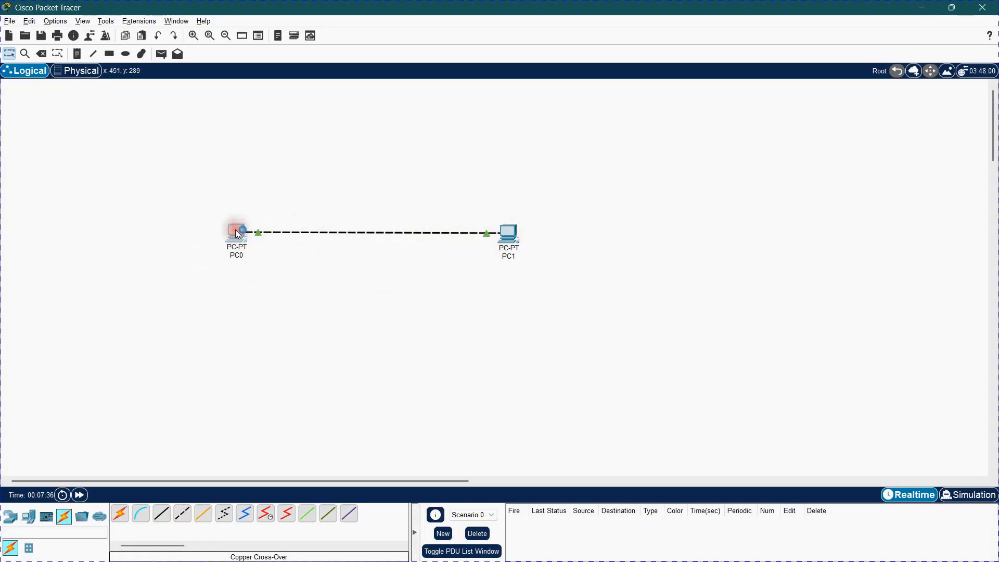
pyautogui.click(789, 110)
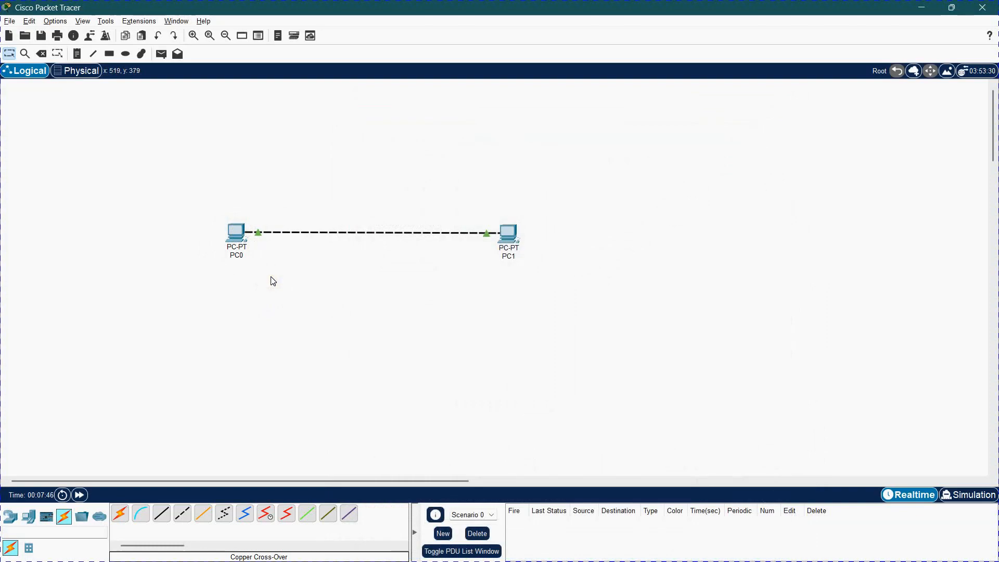
# - Open PC0's device window and look through its configuration, desktop, programming and attribute settings
pyautogui.click(235, 229)
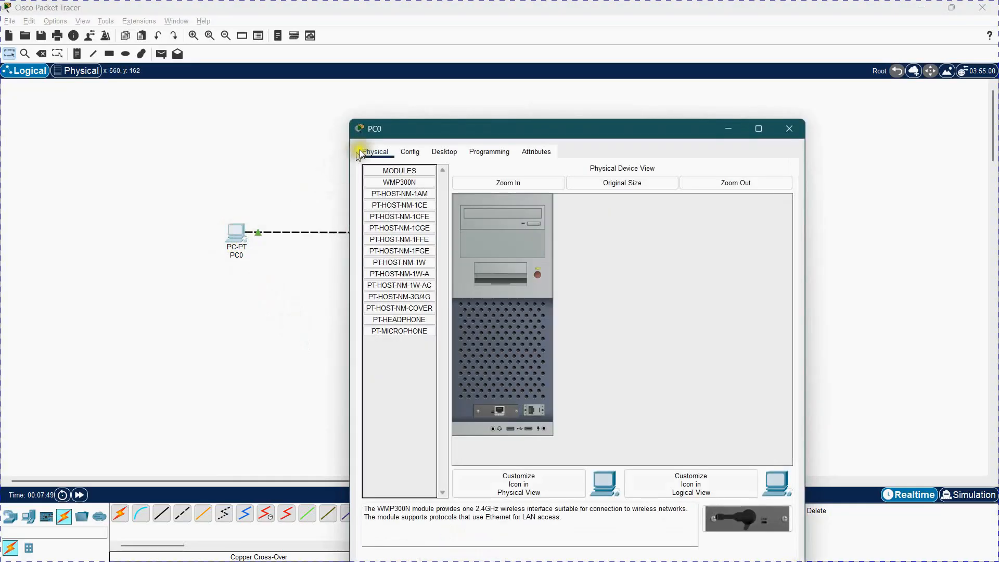
pyautogui.moveTo(457, 120); pyautogui.dragTo(457, 82)
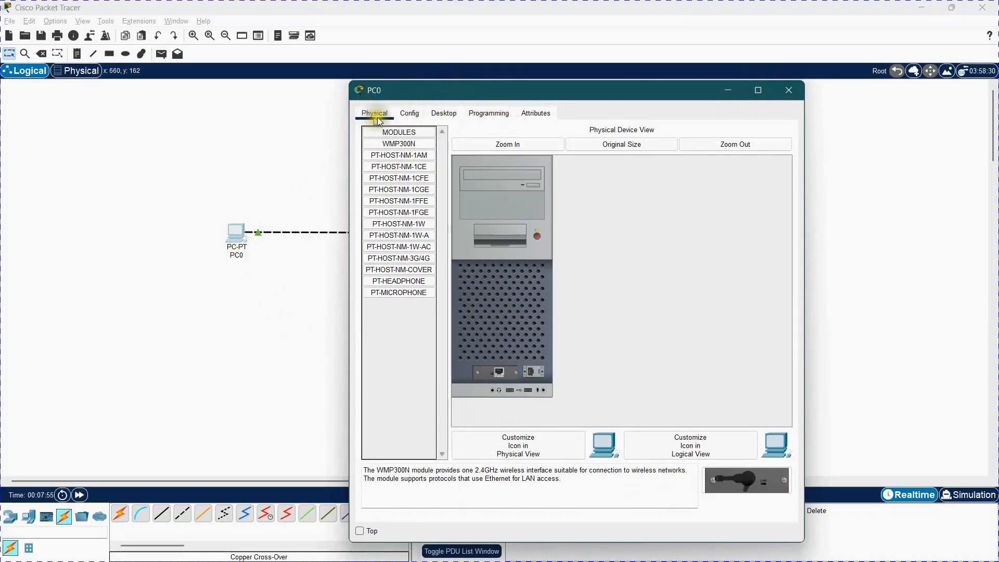
pyautogui.click(409, 113)
pyautogui.click(445, 113)
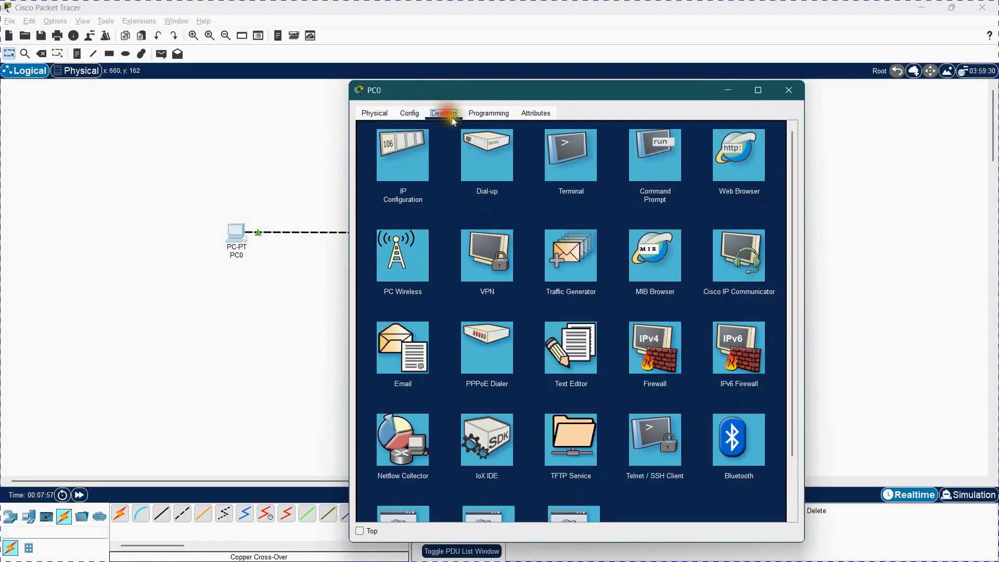
pyautogui.click(483, 116)
pyautogui.click(533, 114)
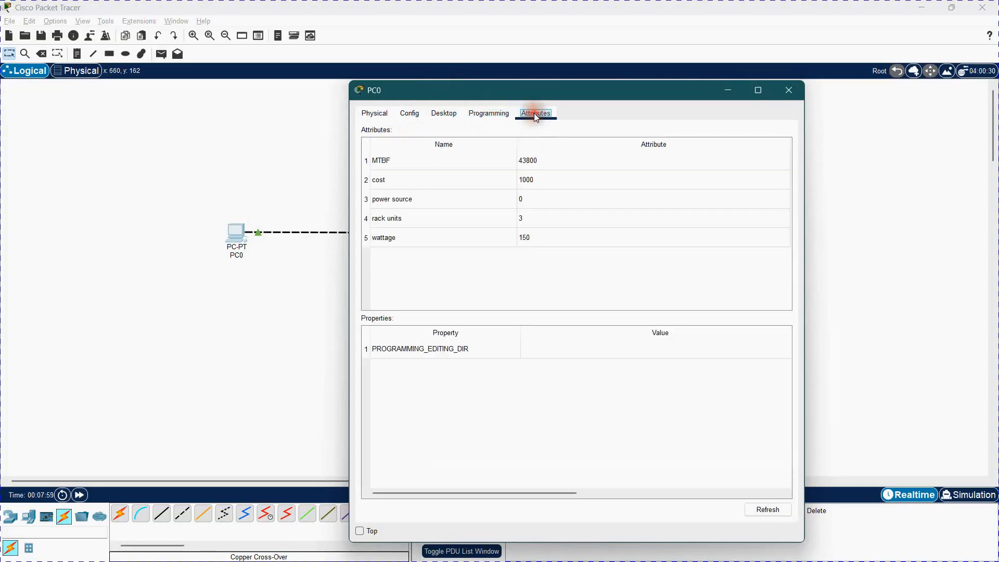
pyautogui.click(411, 115)
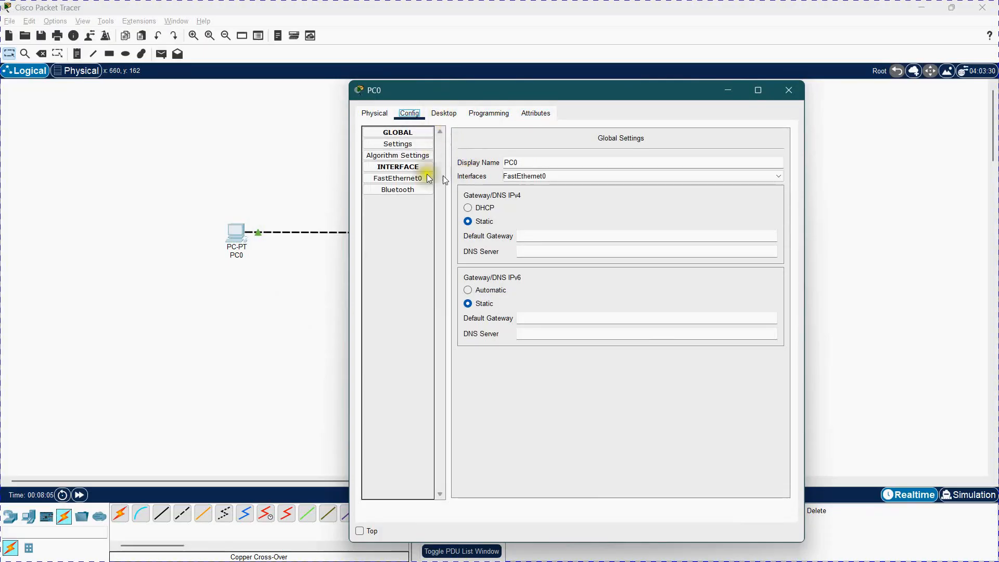
# - Set PC0's static IPv4 address to 192.168.1.10 with subnet mask 255.255.255.0 and close its device window
pyautogui.click(444, 115)
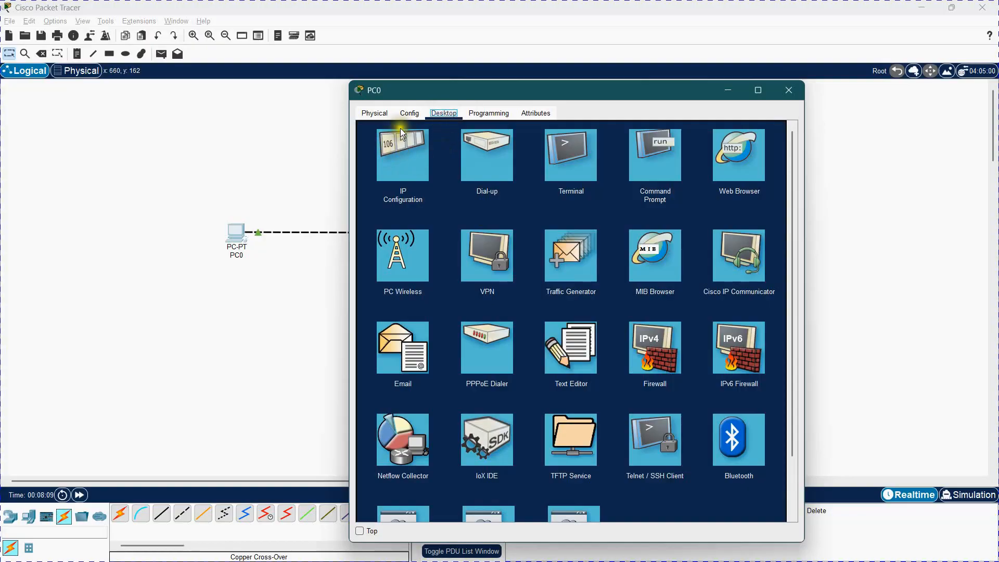
pyautogui.click(401, 178)
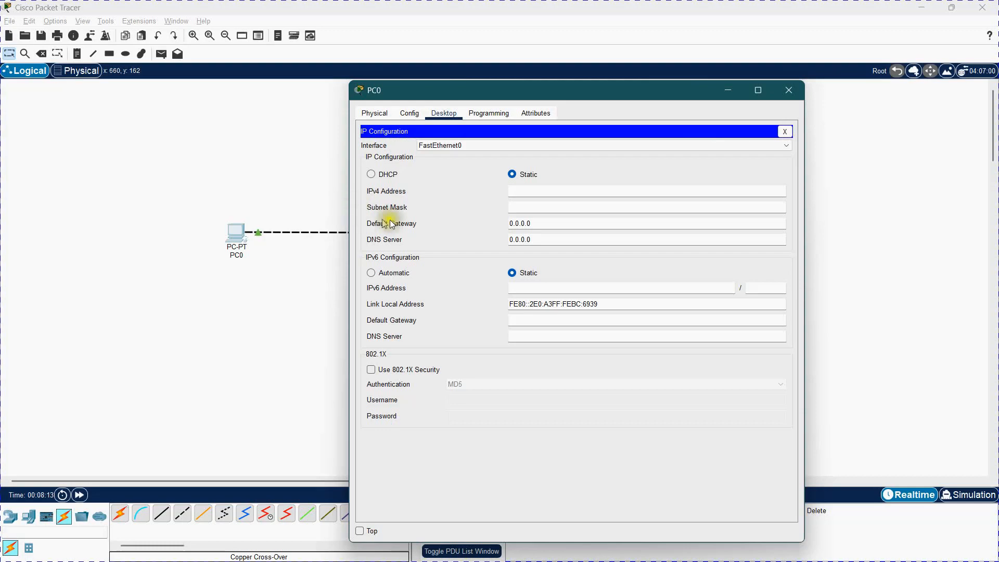
pyautogui.click(522, 190)
pyautogui.write('192.')
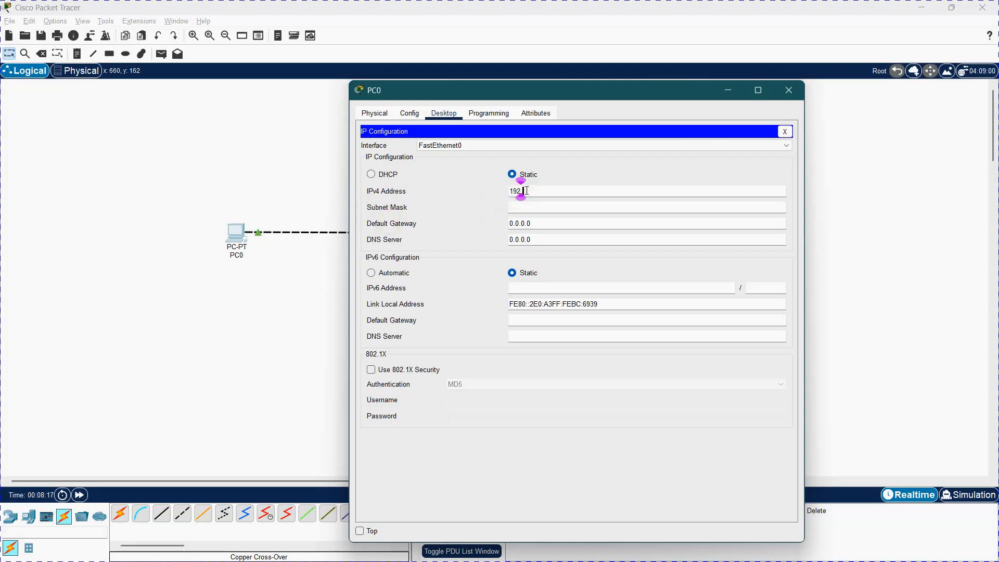
pyautogui.write('168.1.10')
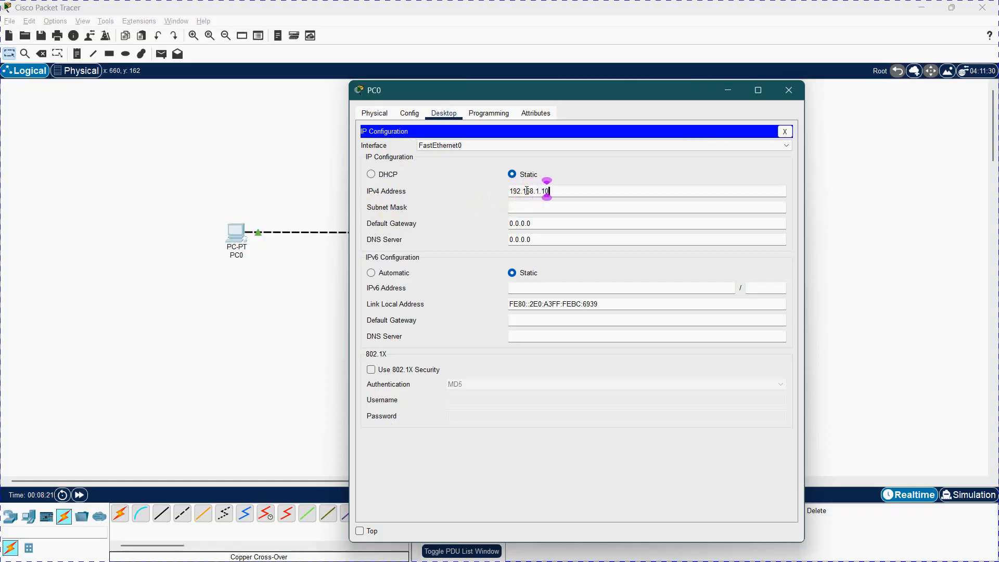
pyautogui.press('Tab')
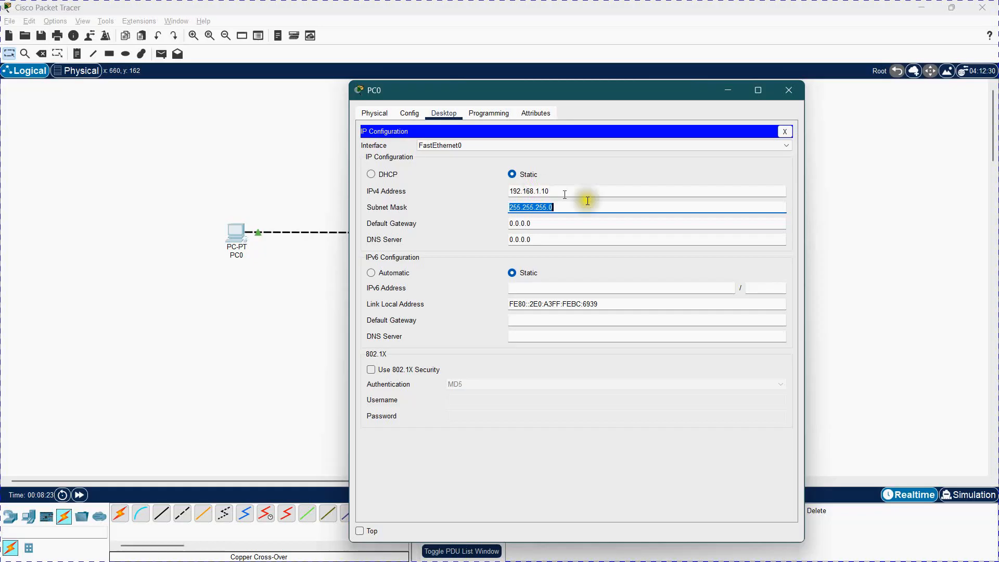
pyautogui.click(789, 91)
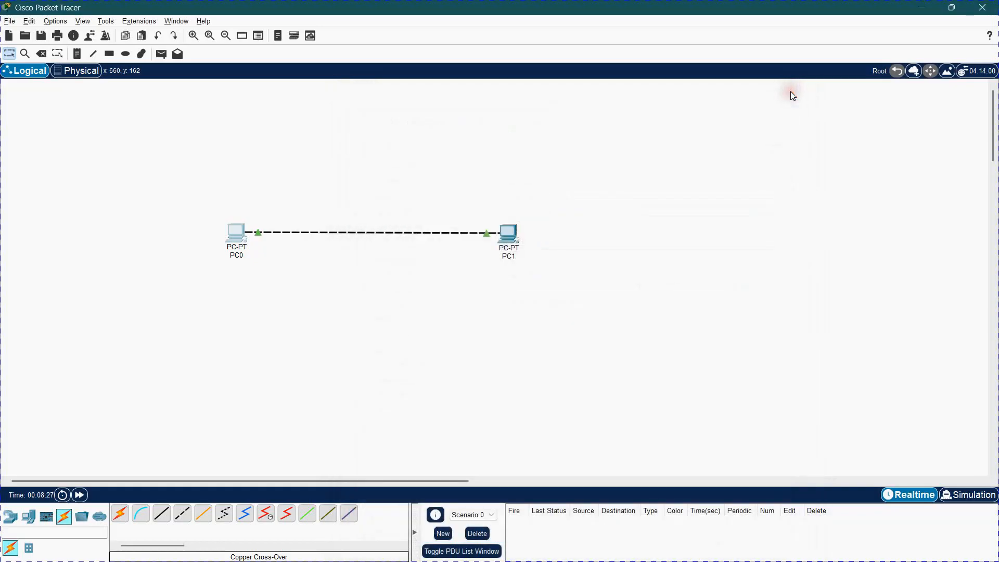
# - Set PC1's static IPv4 address to 192.168.1.11 with subnet mask 255.255.255.0 and close its device window
pyautogui.click(508, 230)
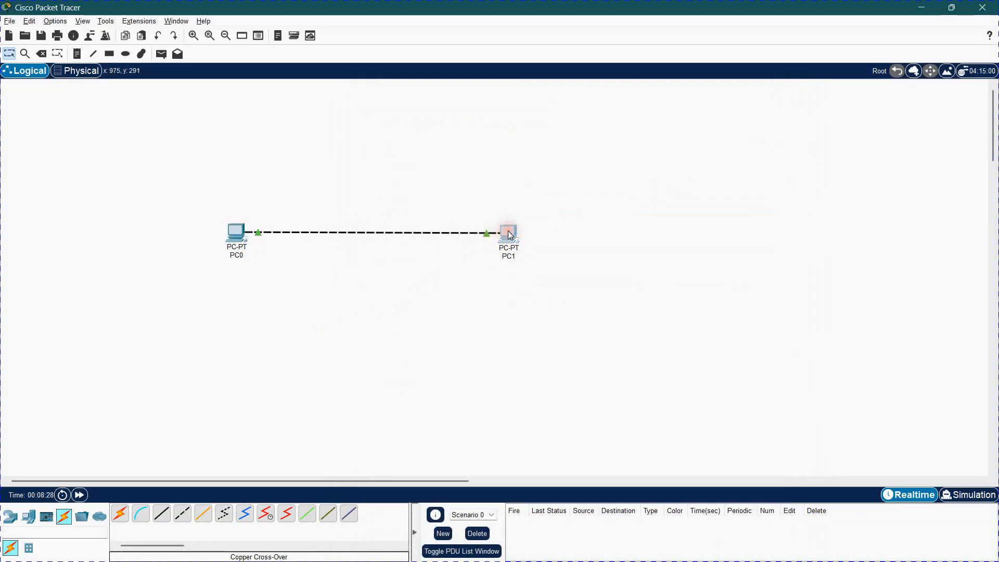
pyautogui.click(445, 132)
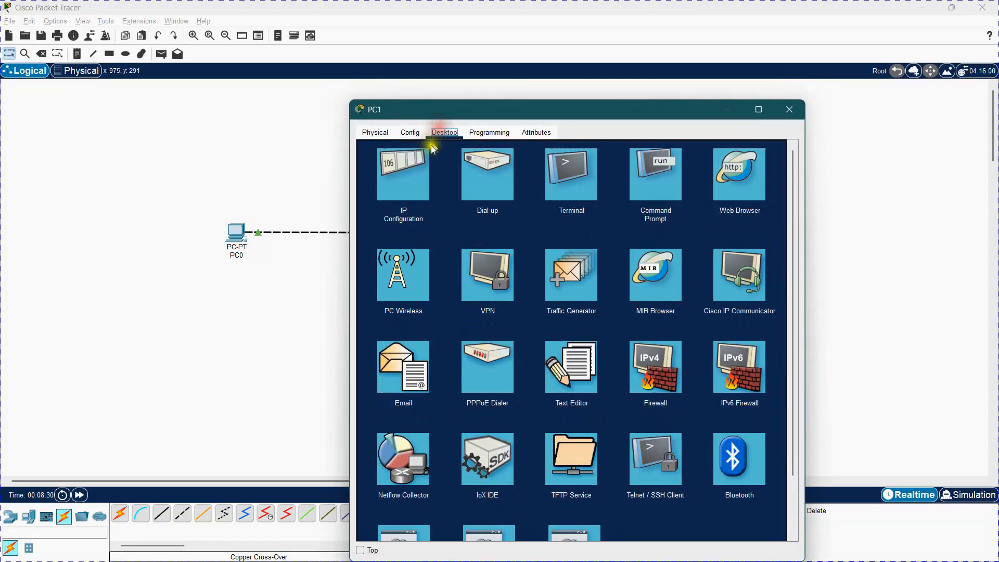
pyautogui.click(402, 172)
pyautogui.click(541, 208)
pyautogui.write('1')
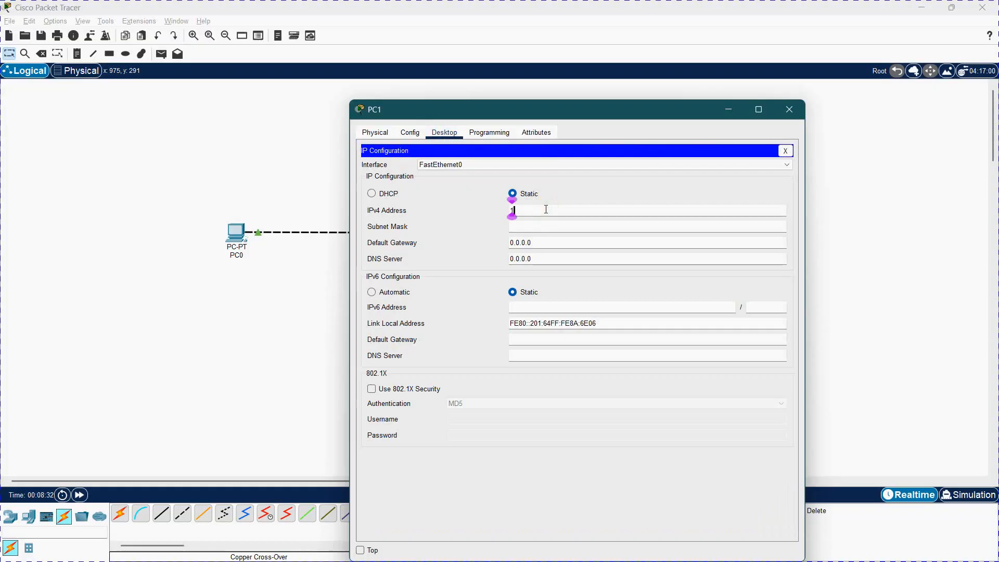
pyautogui.write('92.168')
pyautogui.write('.1.2')
pyautogui.write('11')
pyautogui.press('Tab')
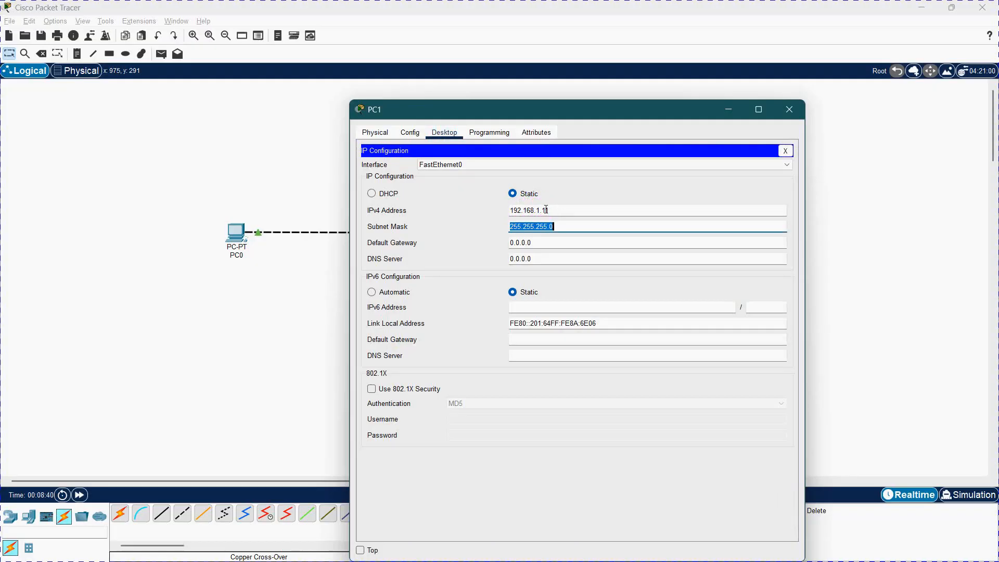
pyautogui.click(788, 110)
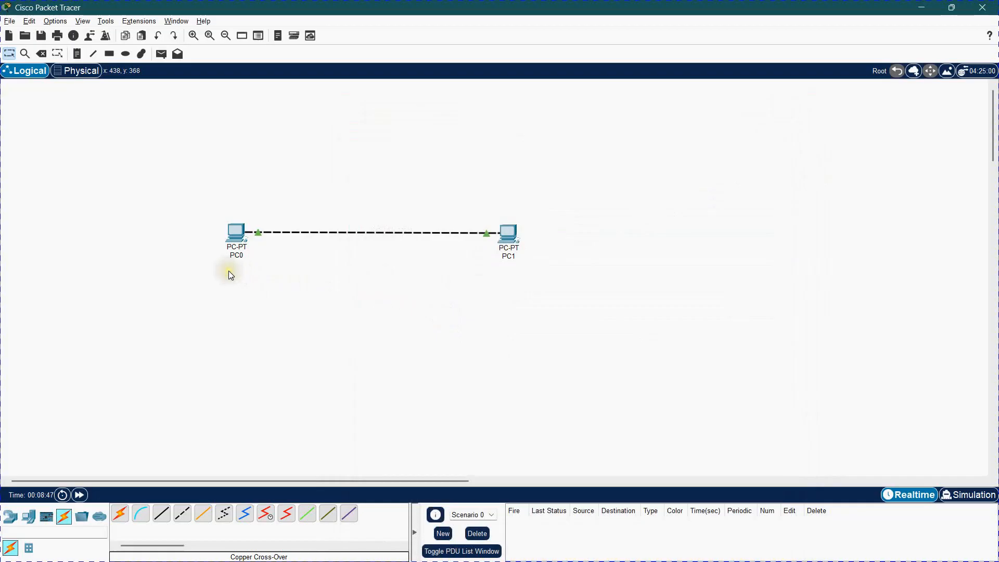
# - Ping PC1 at 192.168.1.11 from PC0's Command Prompt and return to the network topology
pyautogui.click(233, 228)
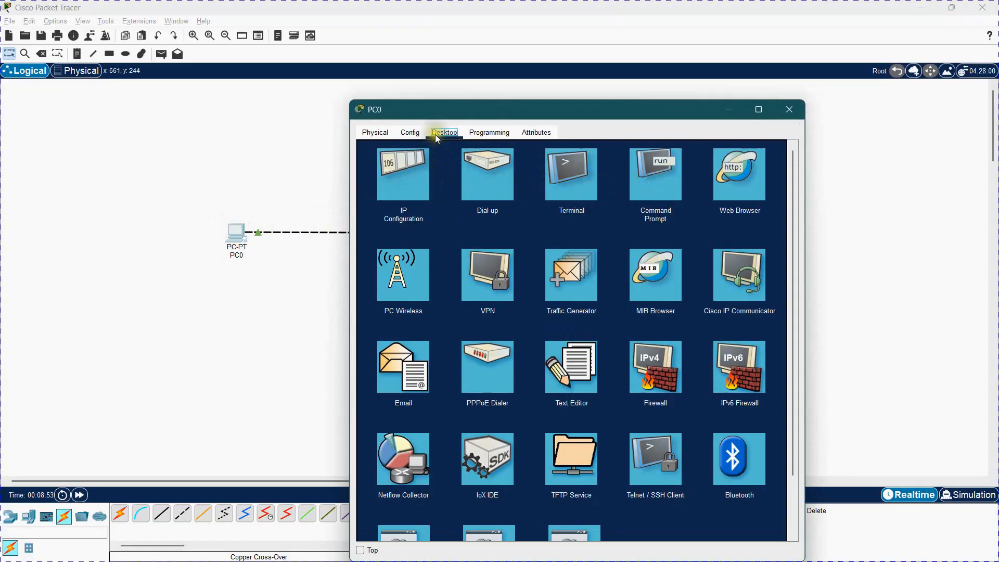
pyautogui.click(656, 183)
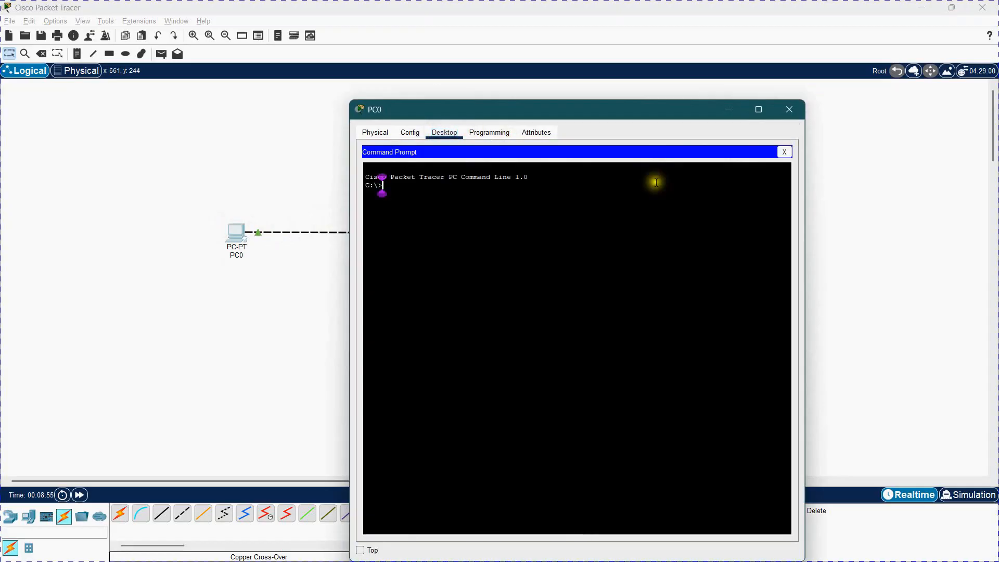
pyautogui.write('ping')
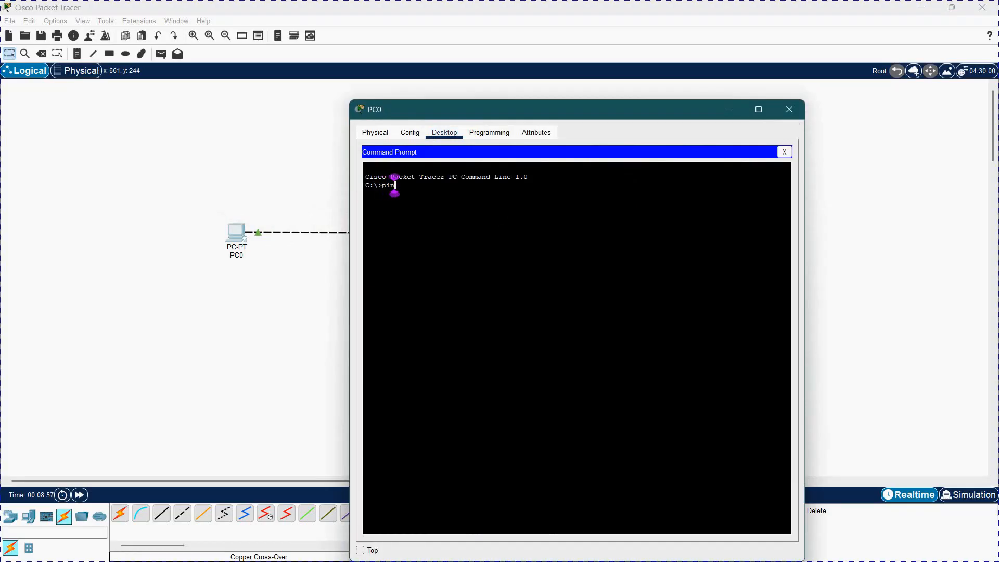
pyautogui.write(' 192316')
pyautogui.press('BackSpace')
pyautogui.press('BackSpace')
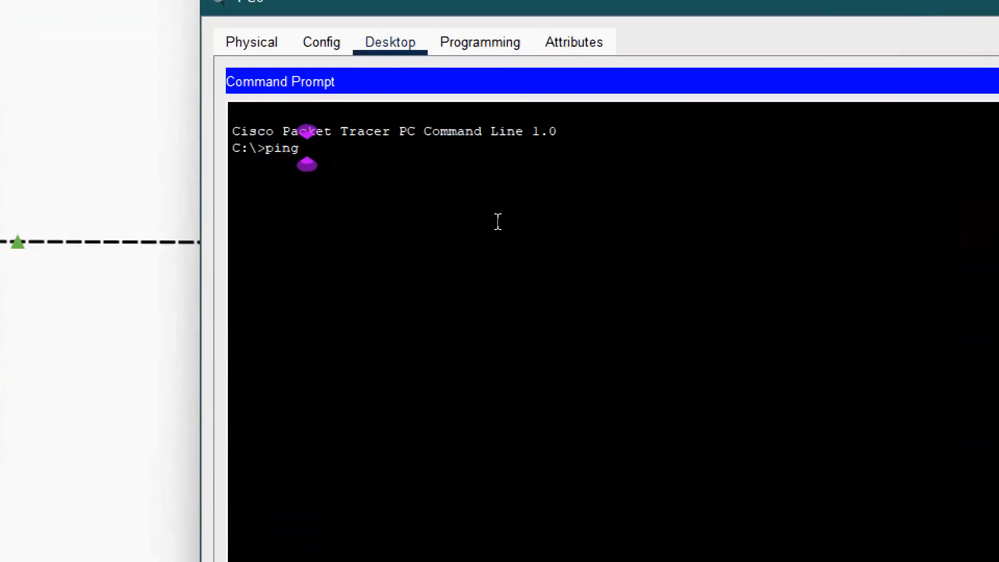
pyautogui.write('19')
pyautogui.write('2.168.')
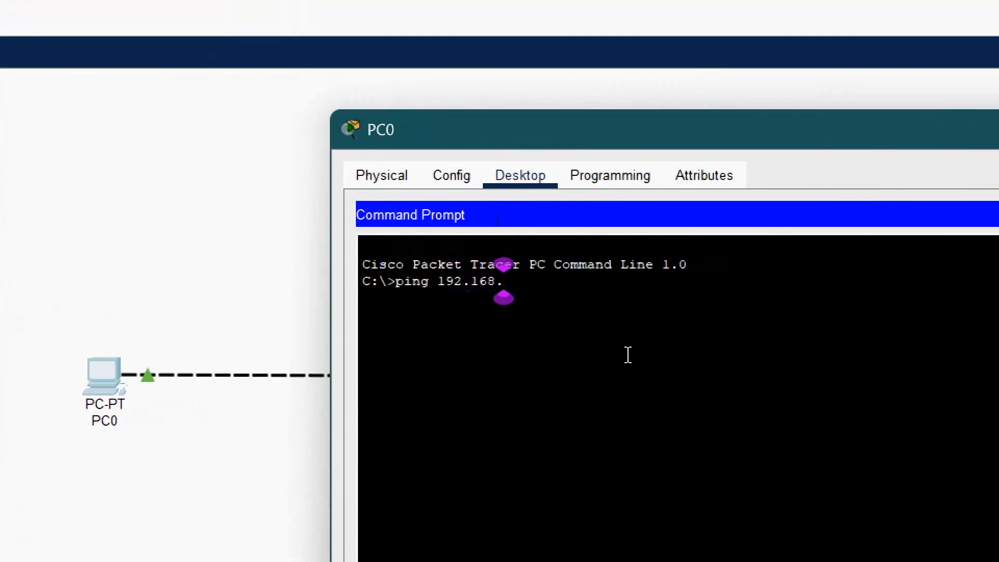
pyautogui.write('1.11')
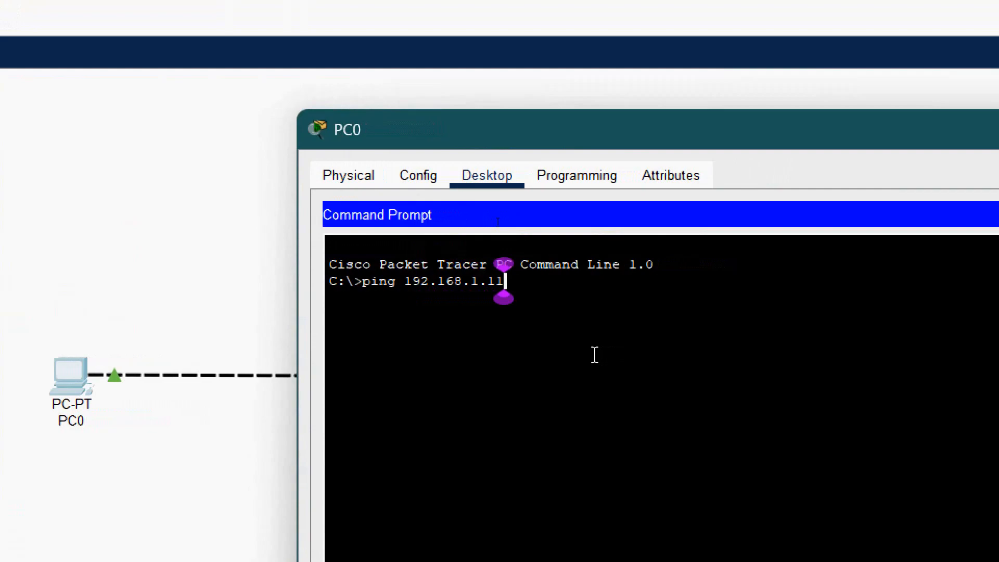
pyautogui.press('Return')
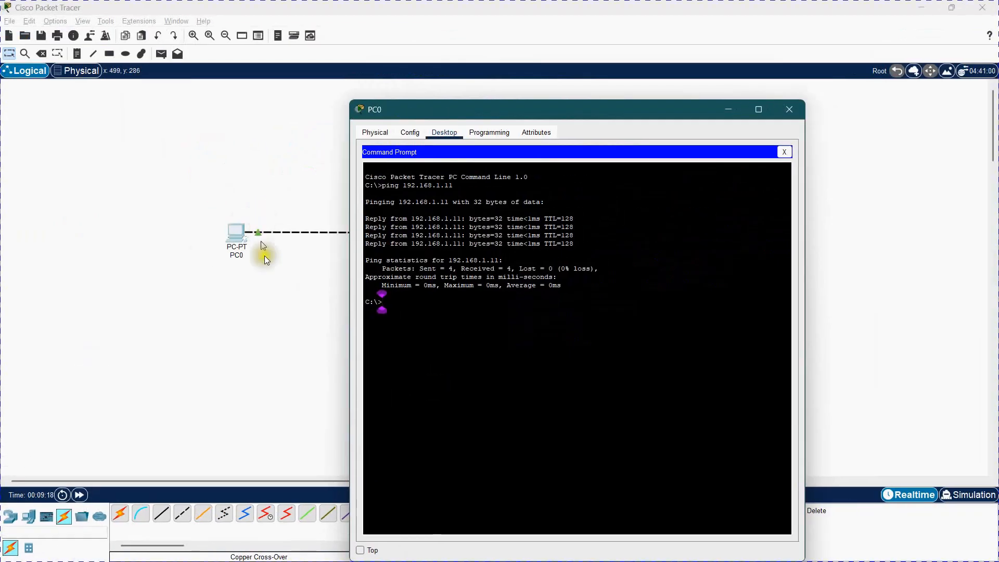
pyautogui.click(272, 306)
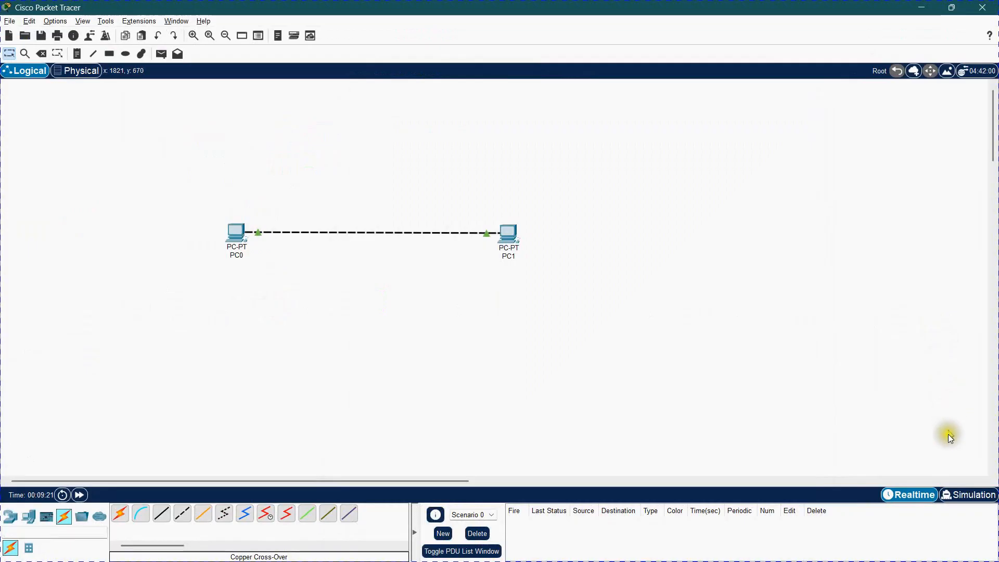
# - Switch to Simulation mode and repeat the ping to 192.168.1.11 from PC0's Command Prompt
pyautogui.click(960, 497)
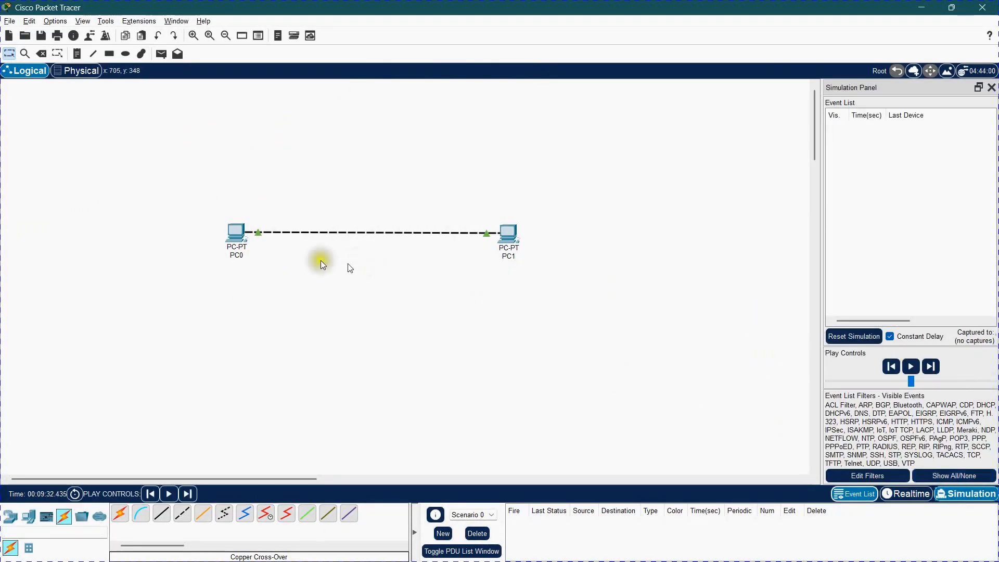
pyautogui.click(238, 227)
pyautogui.press('Up')
pyautogui.press('Return')
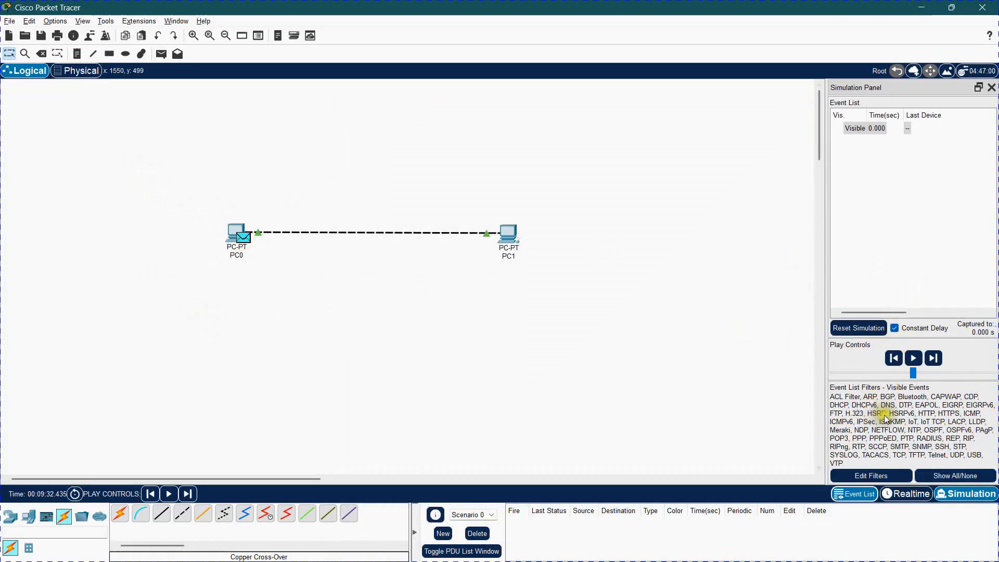
# - Open the ICMP packet's PDU information at PC0 and examine its outbound Layer 3, Layer 2 and Layer 1 details
pyautogui.moveTo(245, 240)
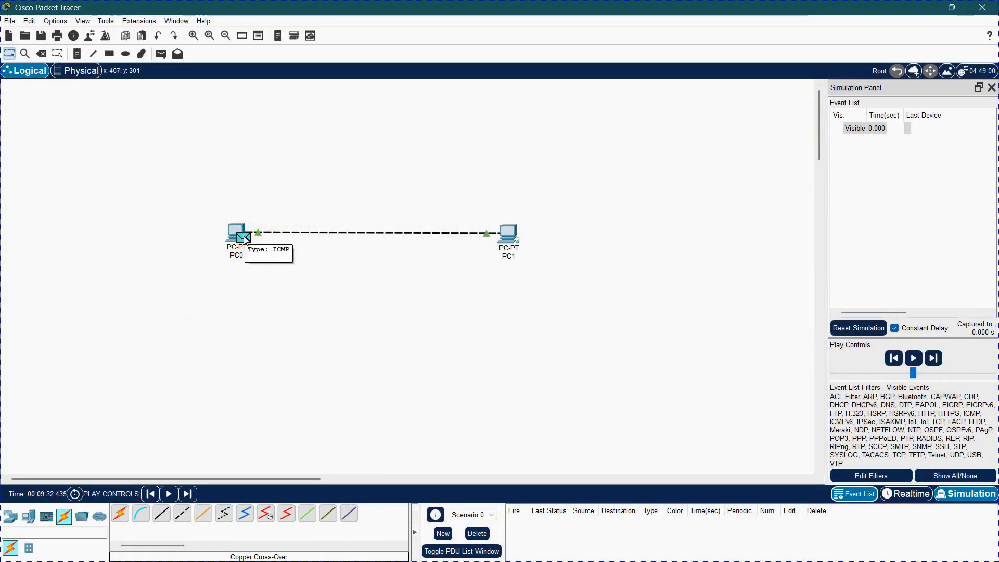
pyautogui.click(245, 241)
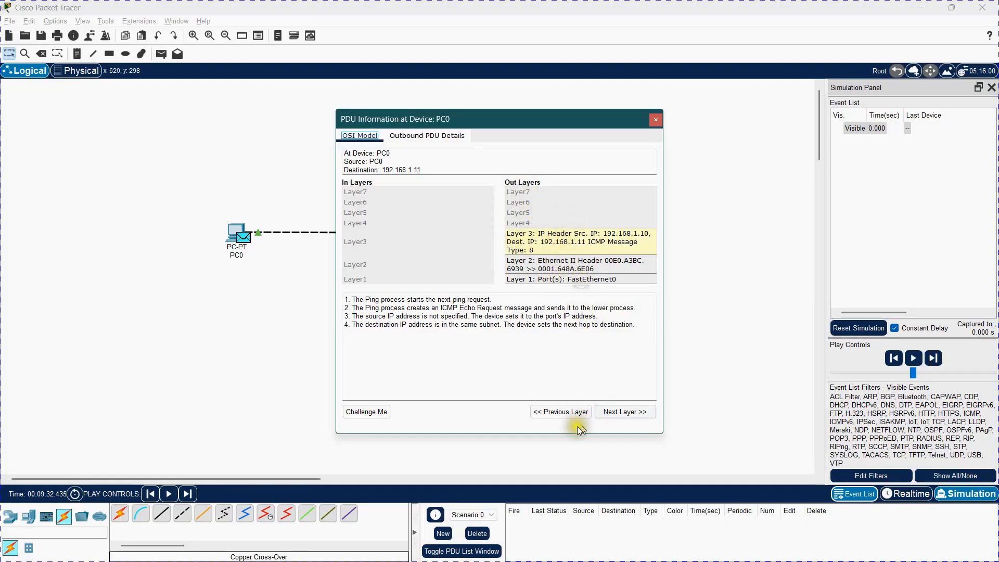
pyautogui.click(615, 413)
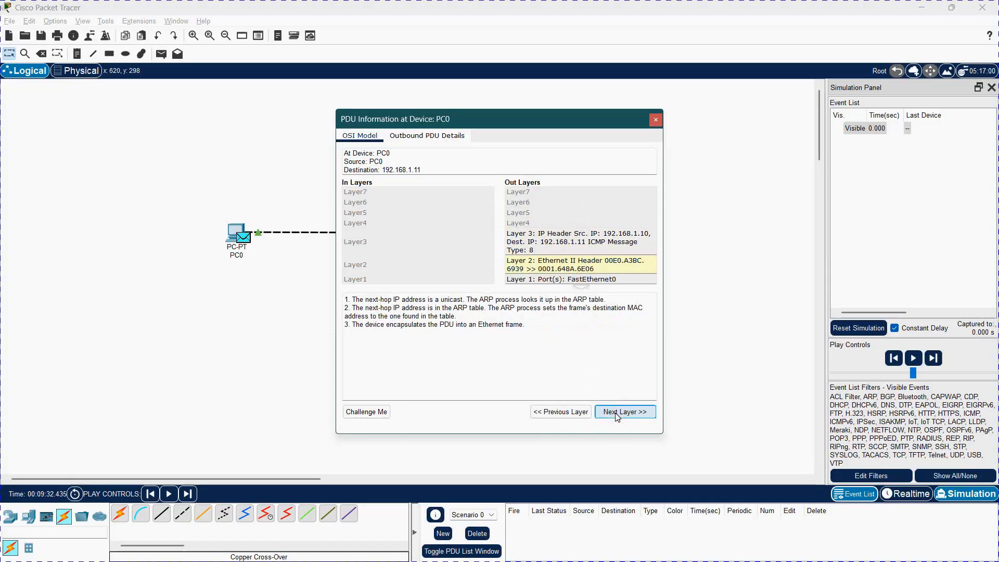
pyautogui.click(580, 411)
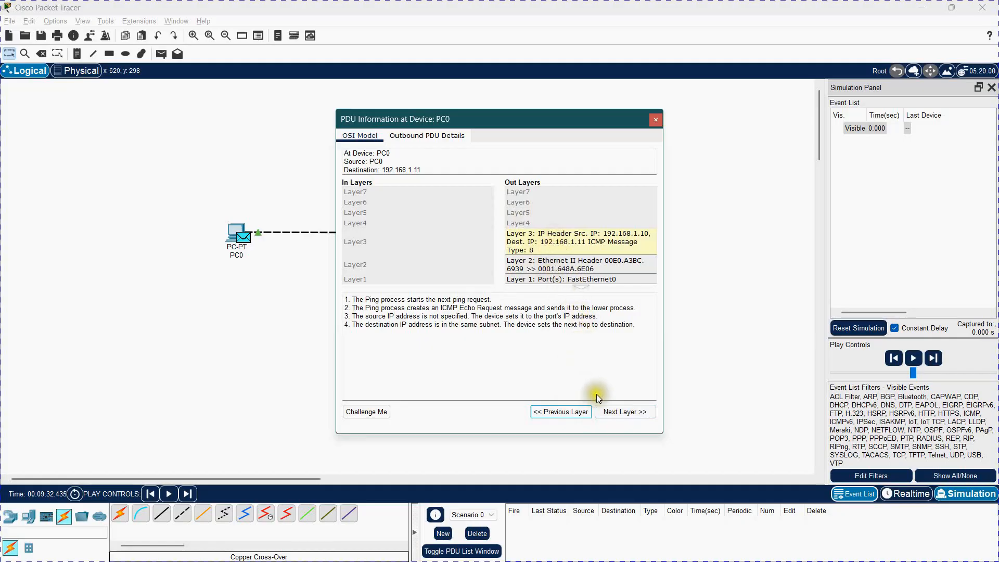
pyautogui.click(624, 414)
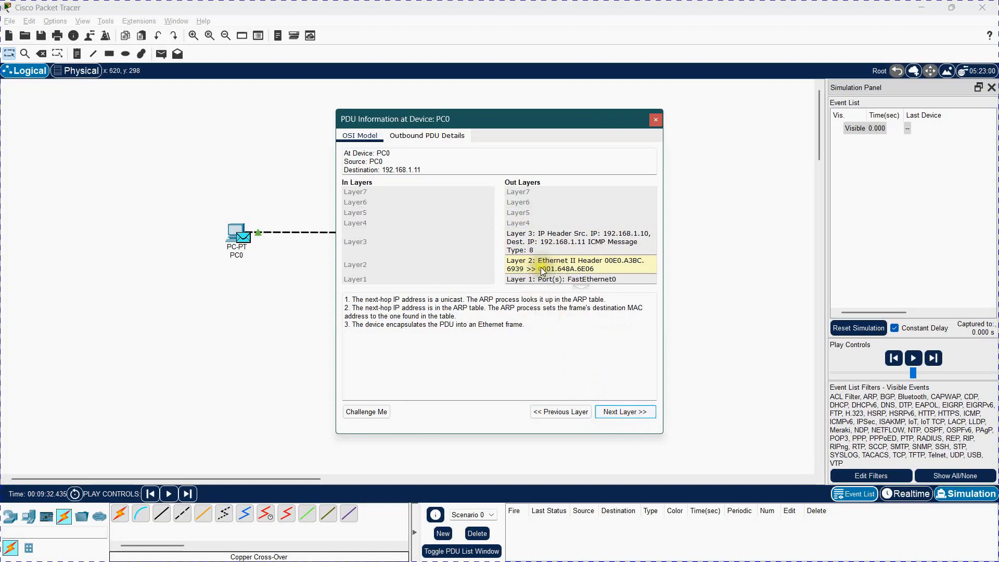
pyautogui.click(559, 412)
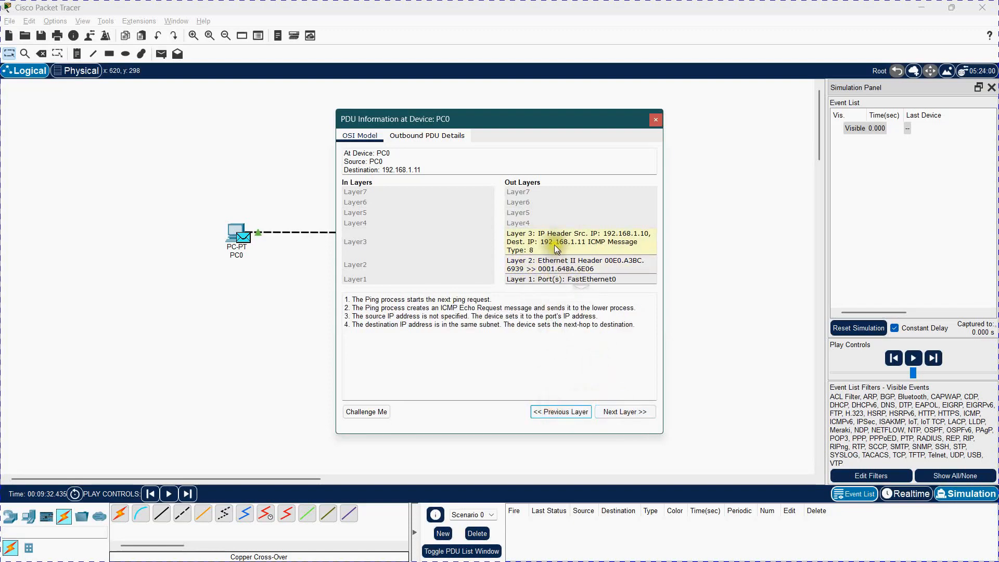
pyautogui.click(614, 411)
pyautogui.click(619, 413)
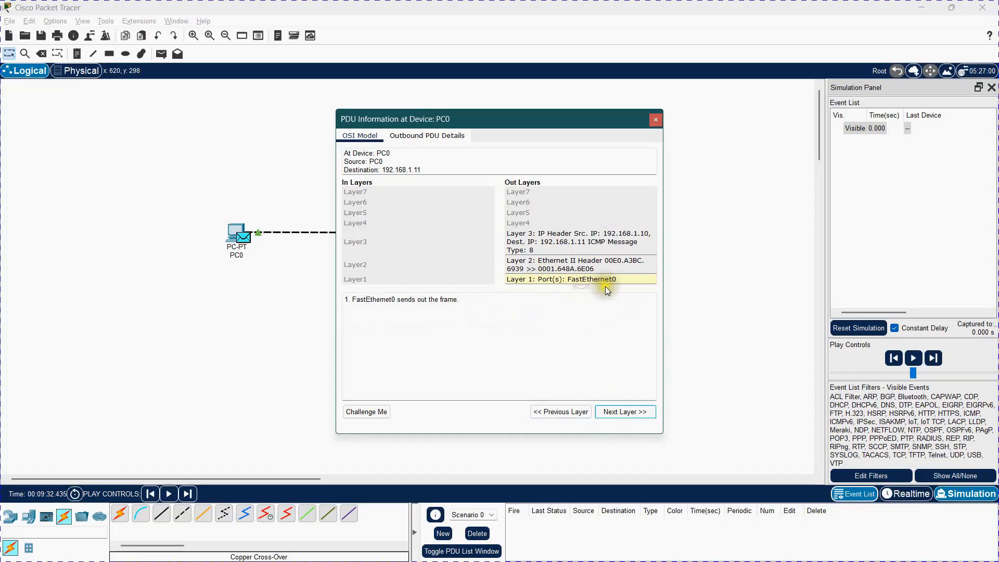
pyautogui.click(621, 411)
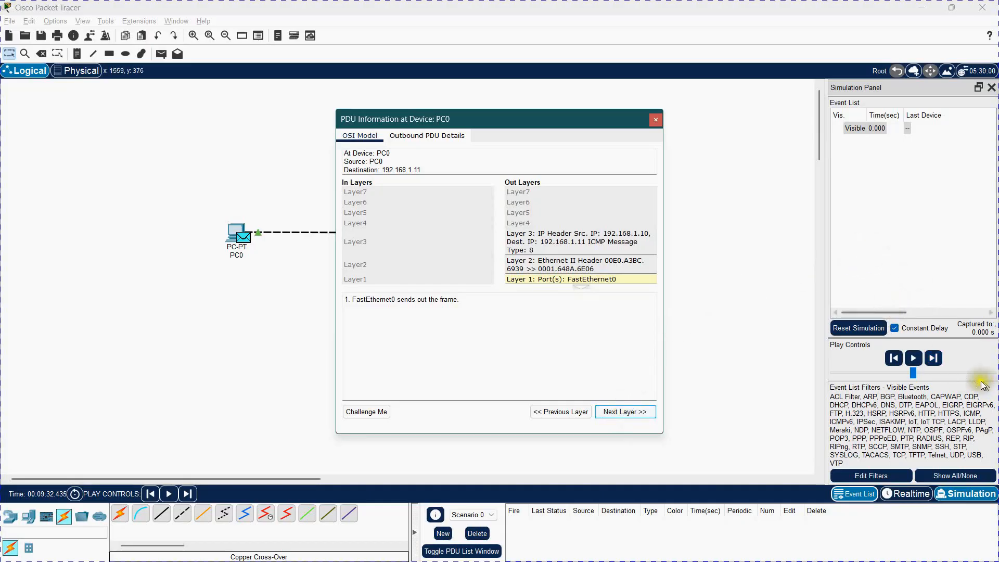
# - Step the ICMP packet forward and back between PC0 and PC1, then examine the returned packet's inbound PDU information at PC0
pyautogui.click(931, 359)
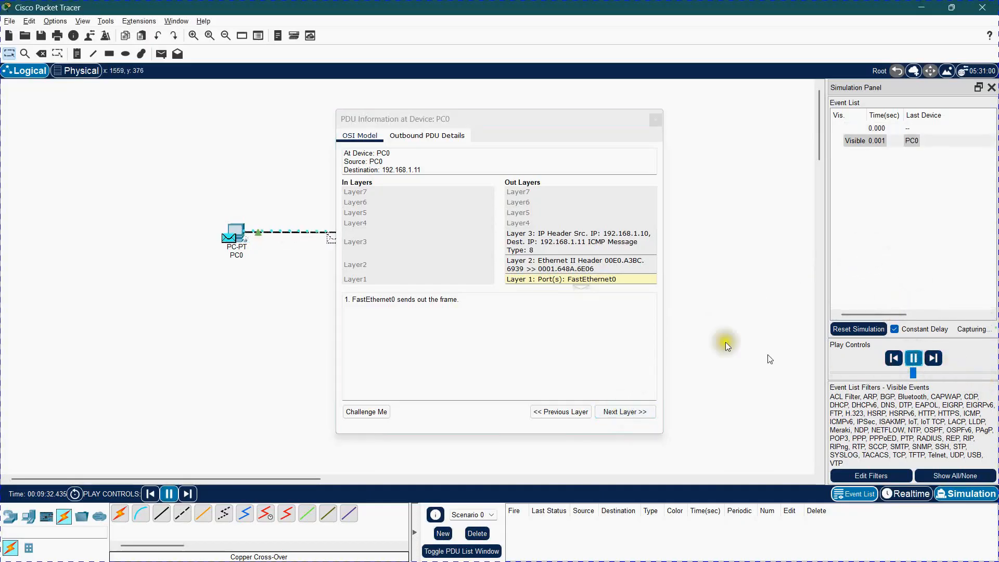
pyautogui.moveTo(504, 120); pyautogui.dragTo(670, 310)
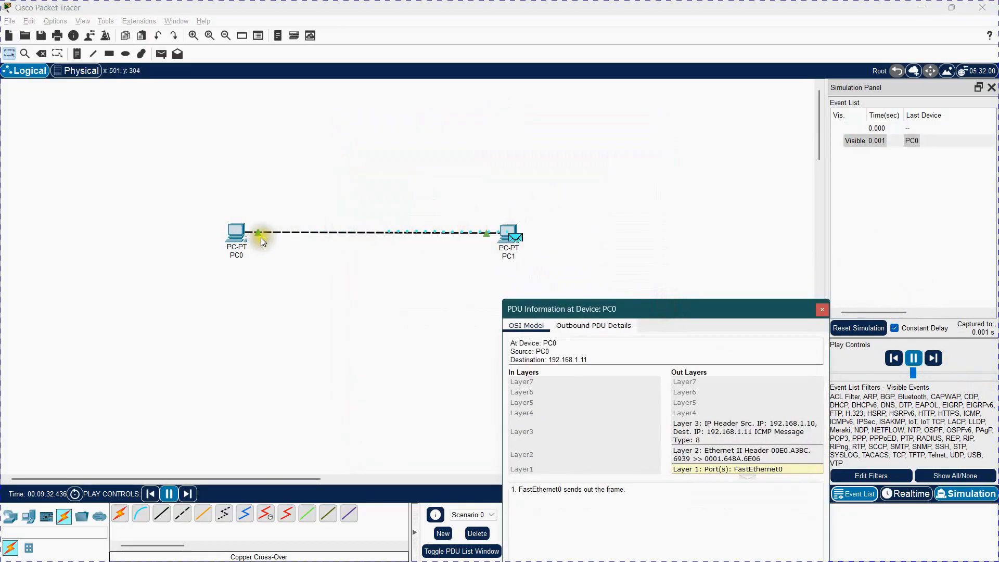
pyautogui.click(893, 358)
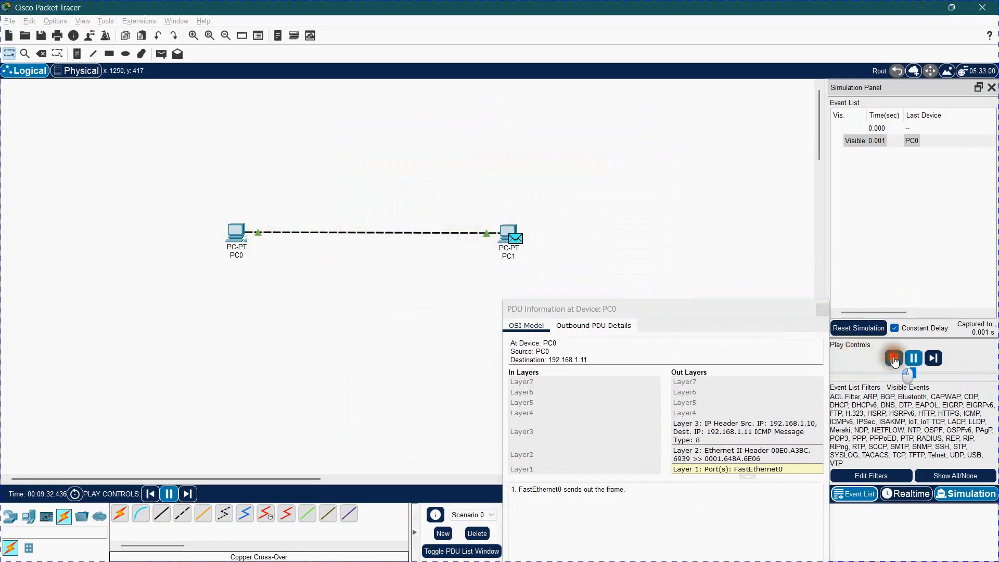
pyautogui.click(933, 358)
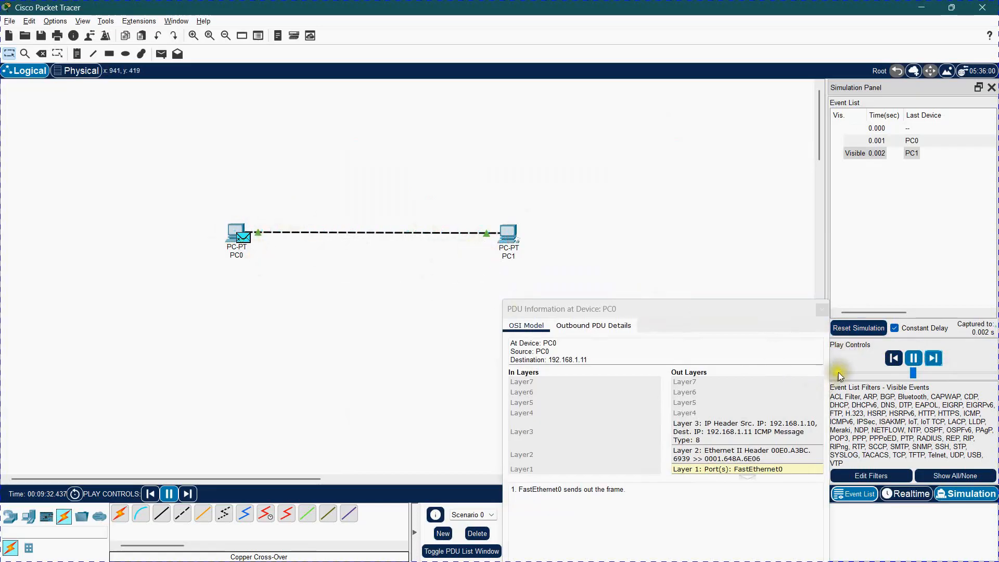
pyautogui.click(894, 358)
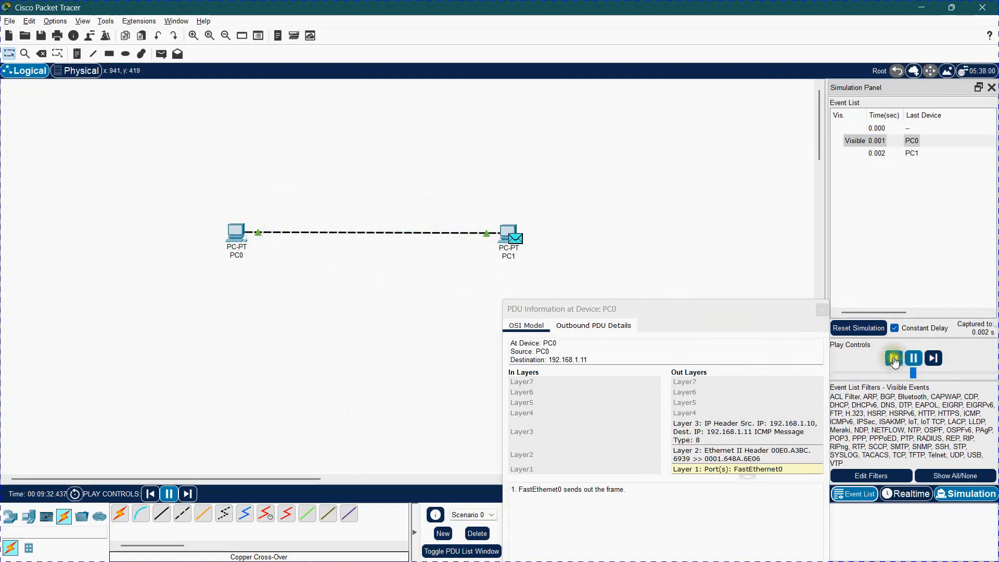
pyautogui.click(894, 358)
pyautogui.click(931, 360)
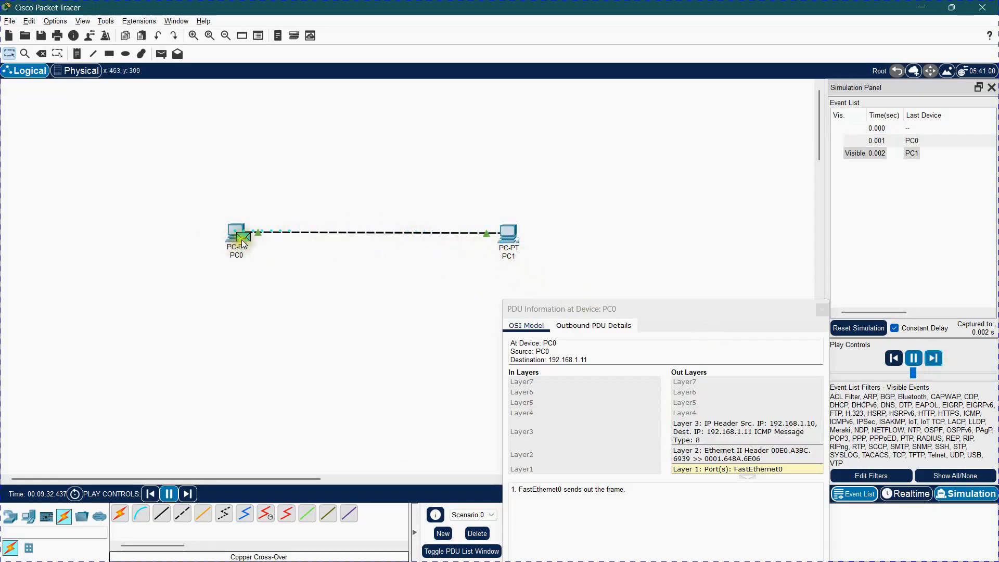
pyautogui.click(244, 237)
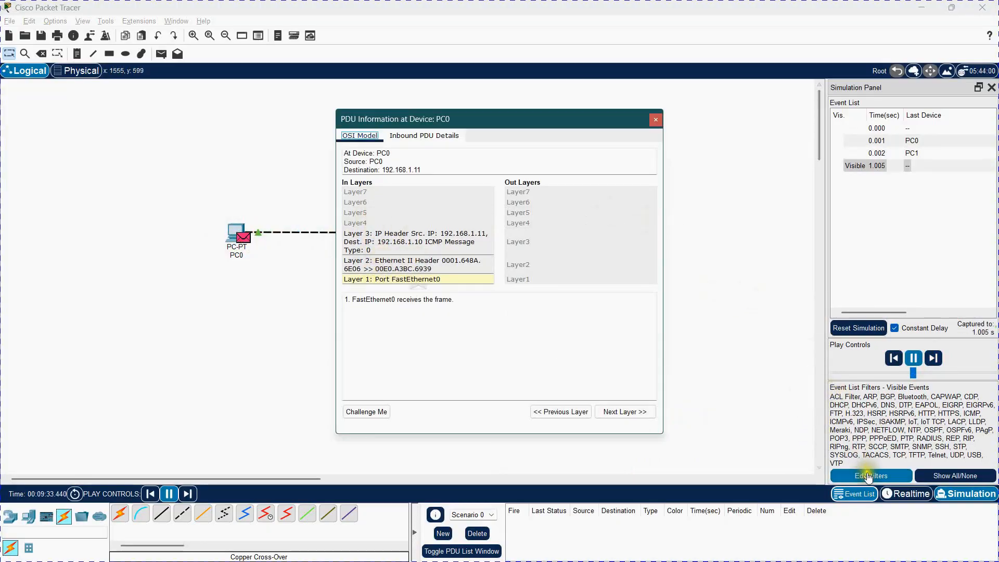
# - Return to Realtime mode and place a 2960 switch midway between PC0 and PC1, just below their link
pyautogui.click(908, 493)
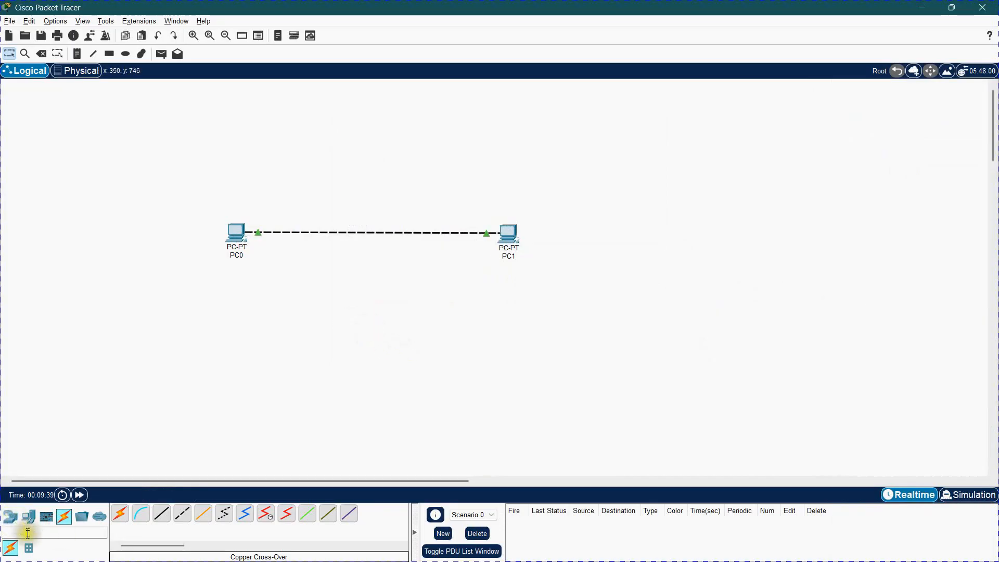
pyautogui.click(12, 518)
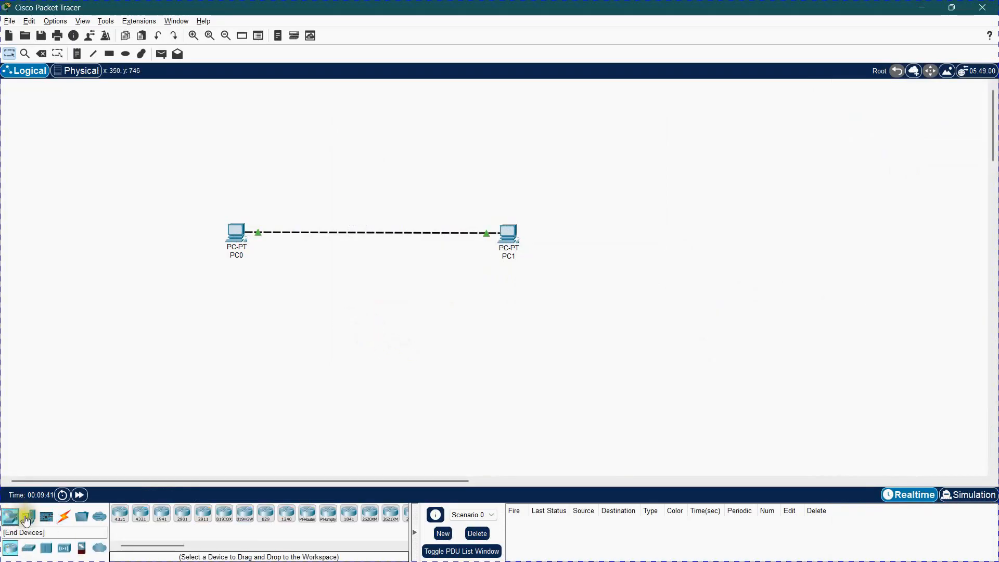
pyautogui.click(29, 549)
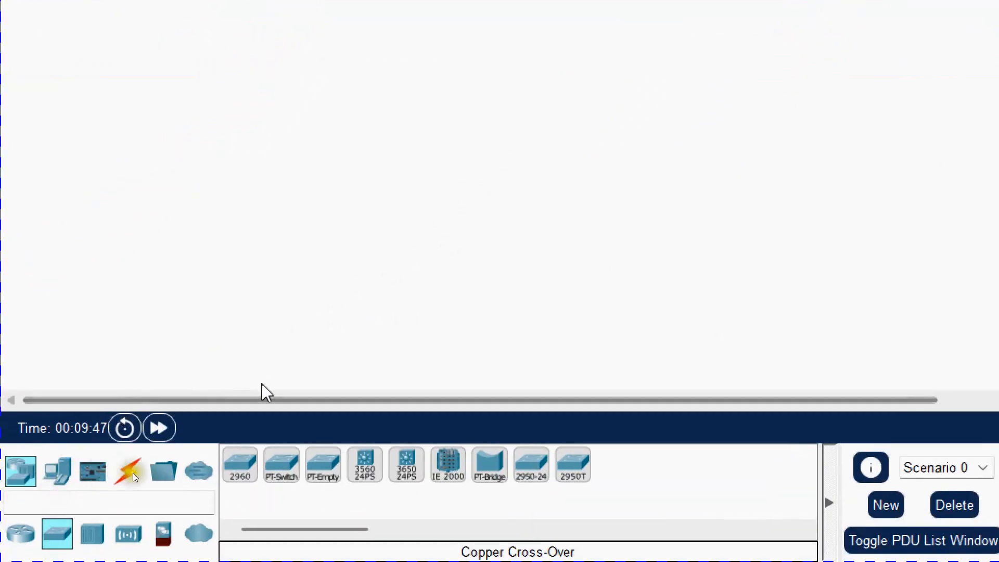
pyautogui.moveTo(241, 479); pyautogui.dragTo(463, 136)
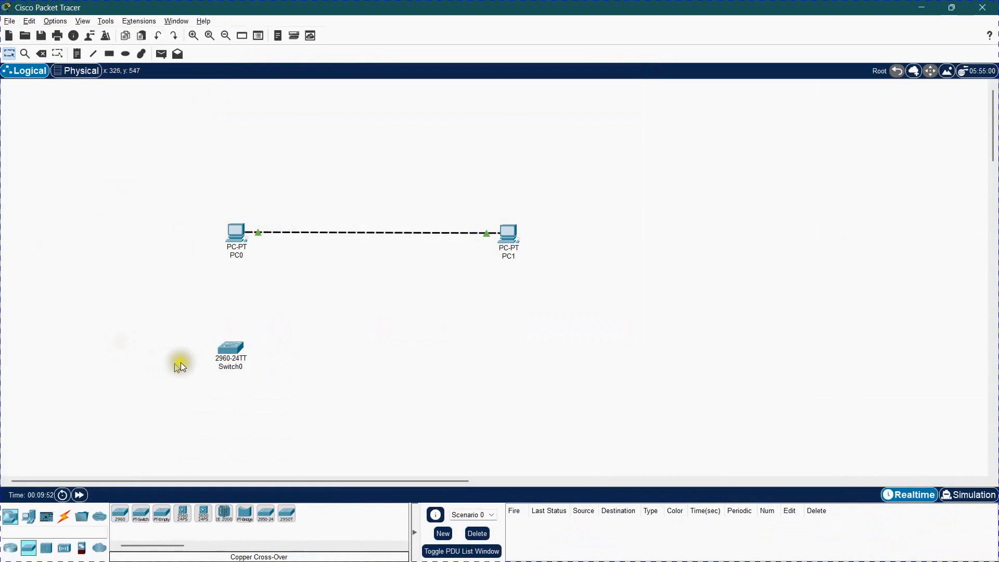
pyautogui.moveTo(243, 342); pyautogui.dragTo(321, 315)
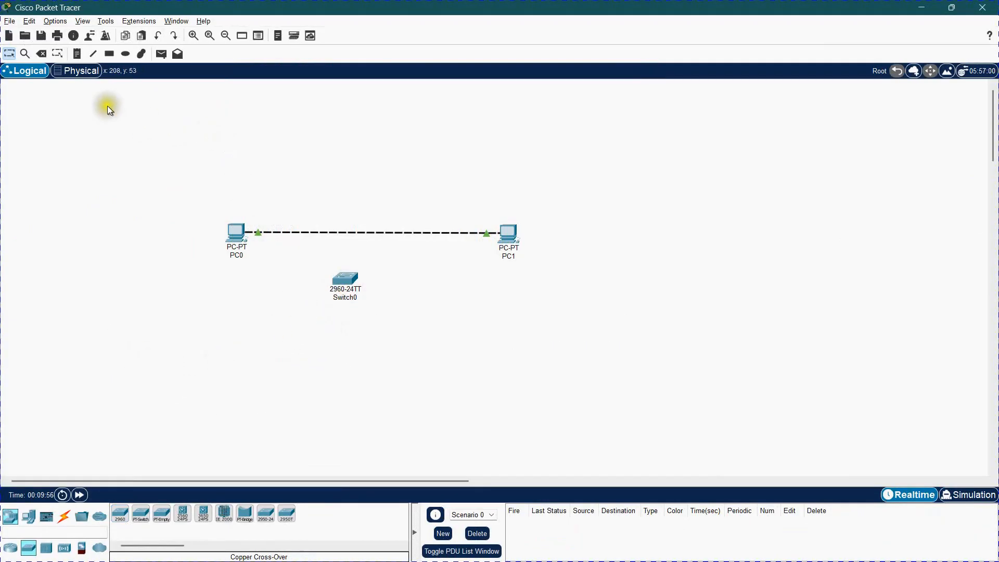
# - Delete the crossover cable between PC0 and PC1 and return to the selection tool
pyautogui.click(42, 54)
pyautogui.click(340, 233)
pyautogui.click(9, 54)
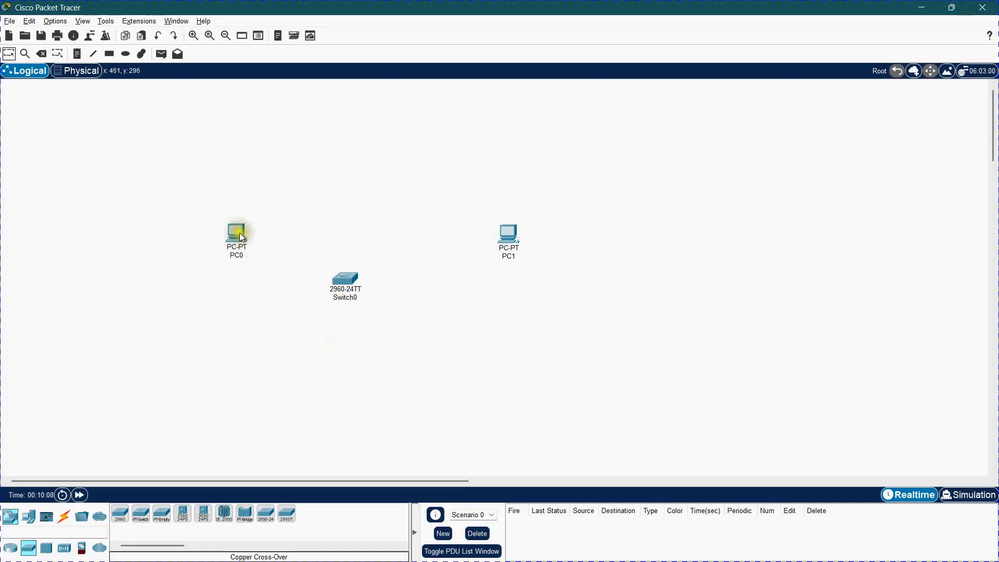
pyautogui.click(188, 235)
# - Connect PC0's FastEthernet0 port to Switch0's FastEthernet0/1 port with a Copper Straight-Through cable
pyautogui.click(64, 517)
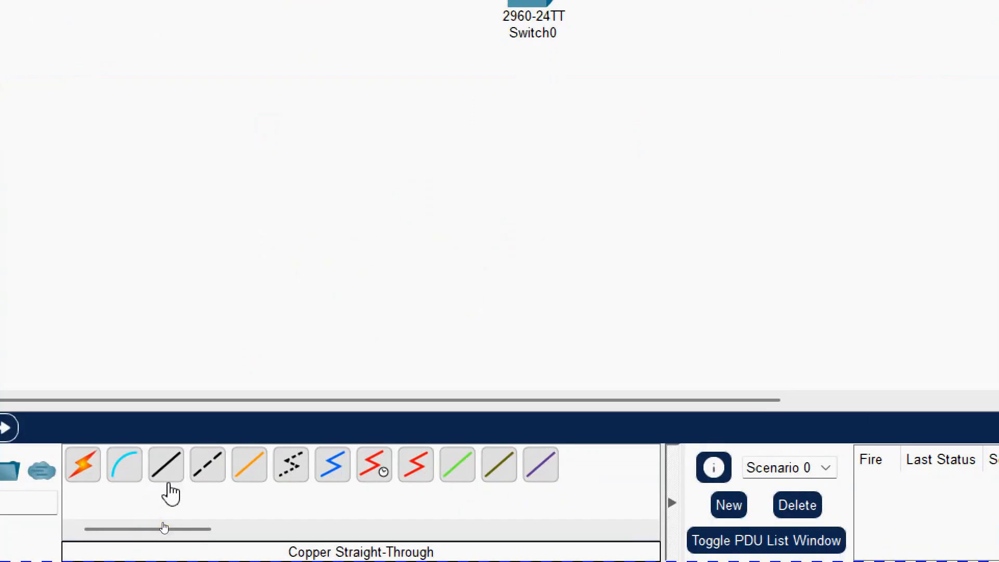
pyautogui.click(169, 475)
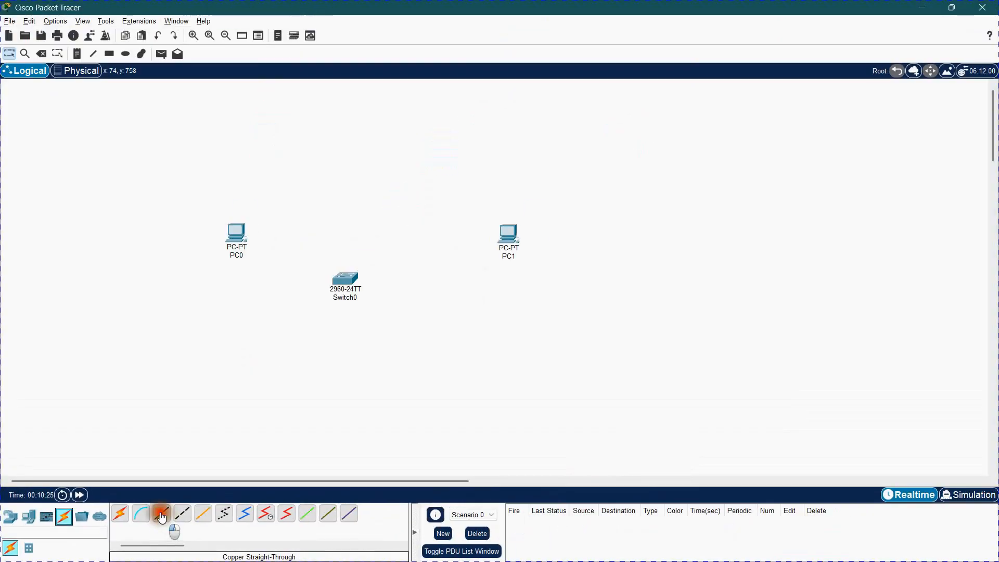
pyautogui.click(162, 518)
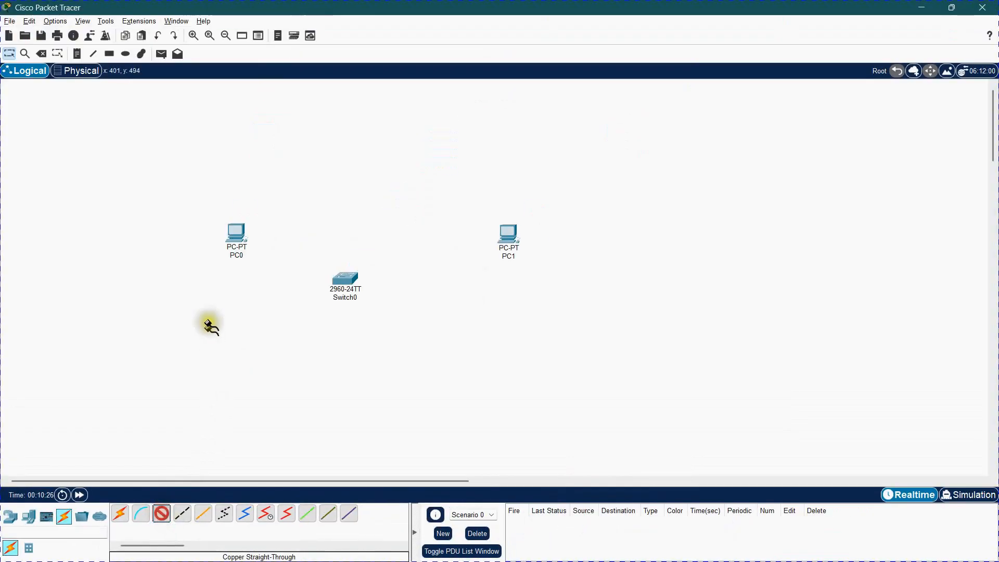
pyautogui.click(236, 236)
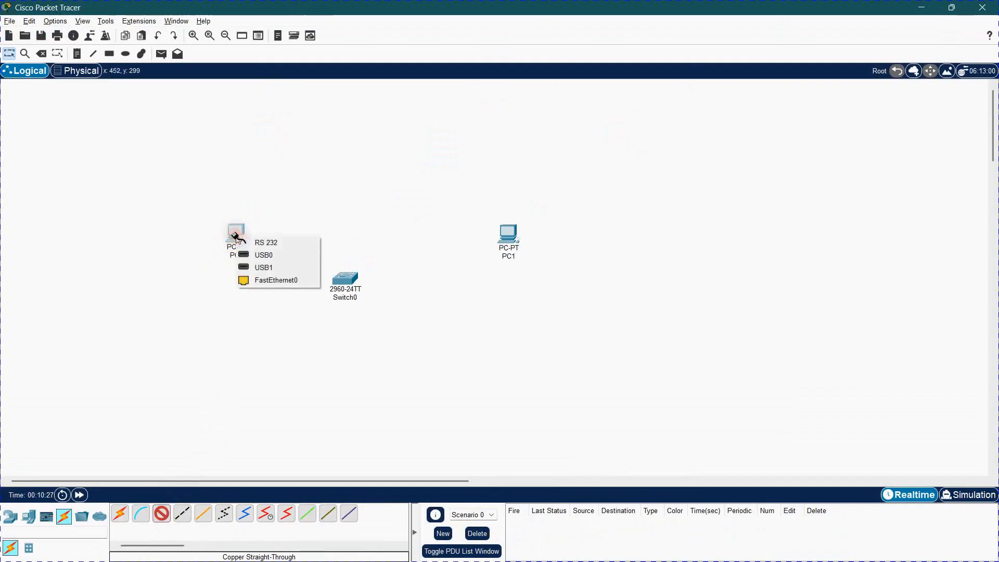
pyautogui.click(273, 280)
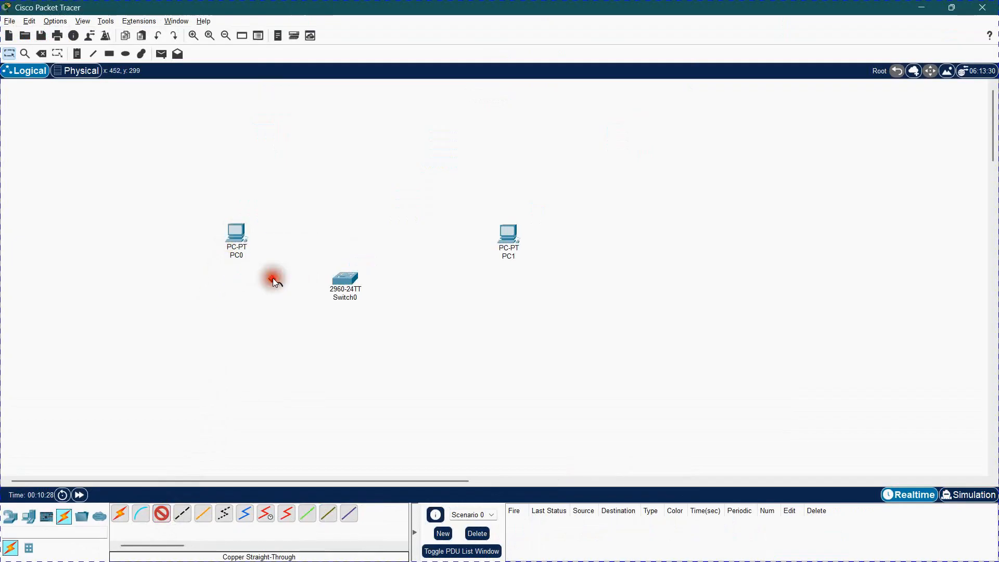
pyautogui.click(341, 277)
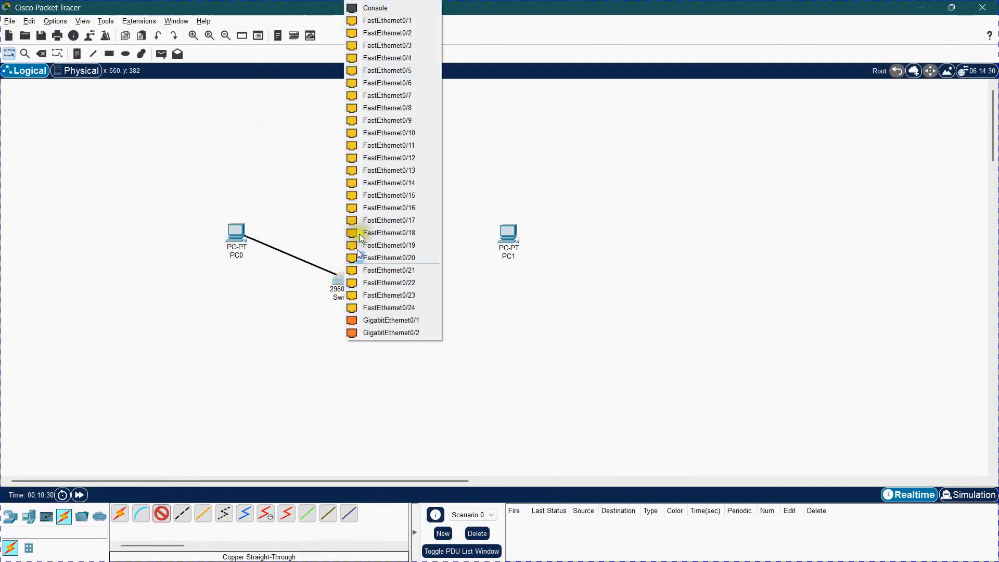
pyautogui.click(379, 23)
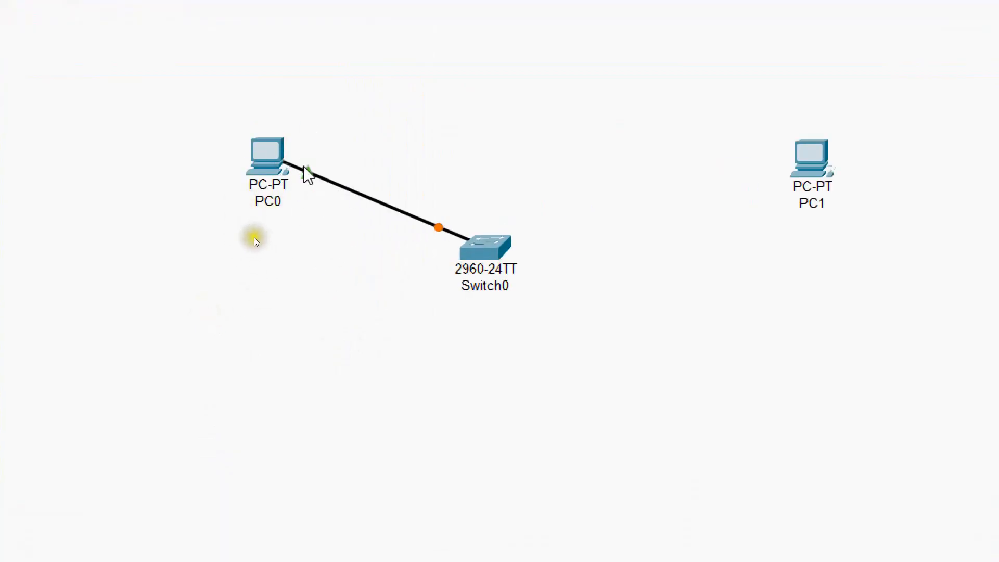
pyautogui.moveTo(304, 167)
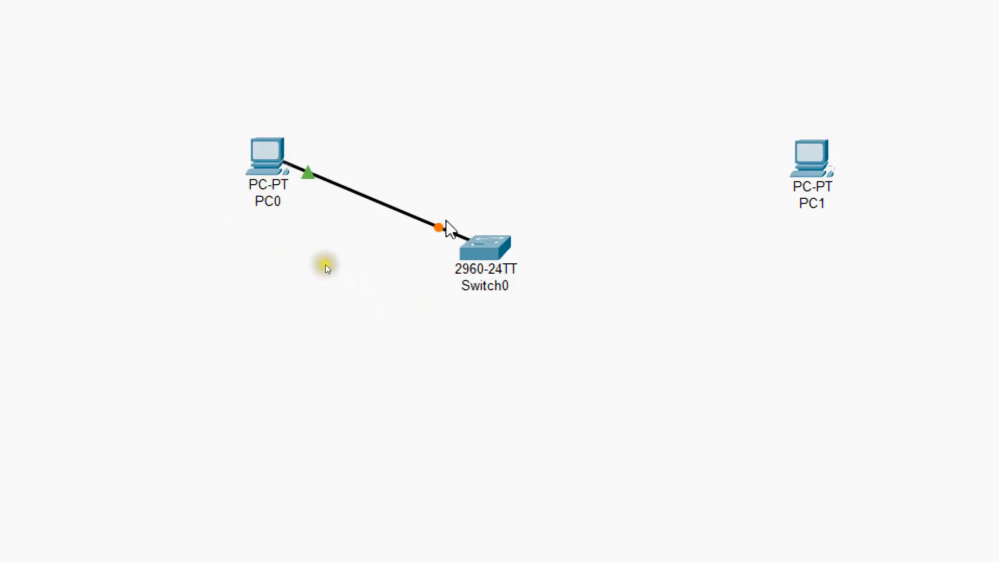
pyautogui.moveTo(435, 227)
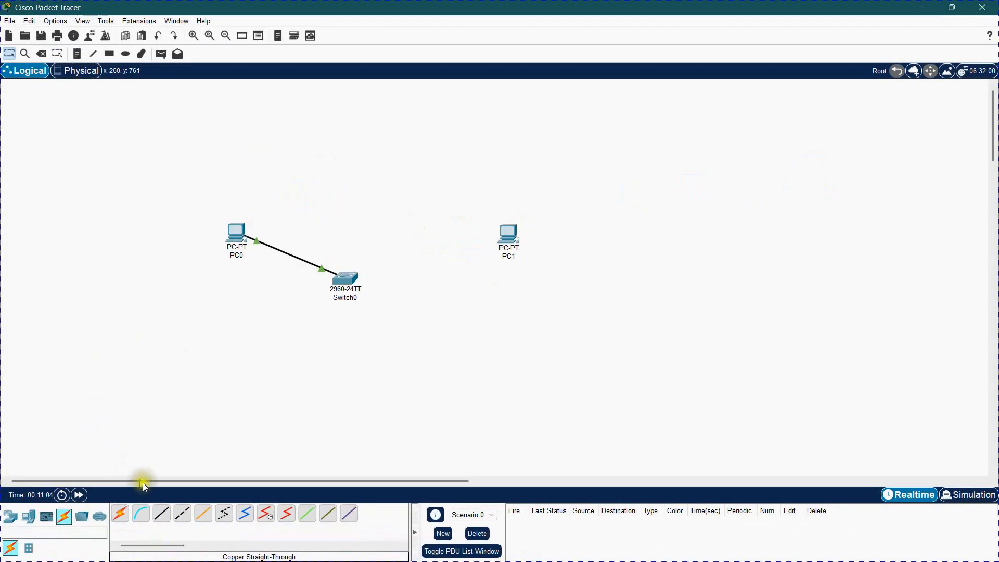
# - Connect Switch0's FastEthernet0/2 port to PC1's FastEthernet0 port with a Copper Straight-Through cable
pyautogui.click(164, 515)
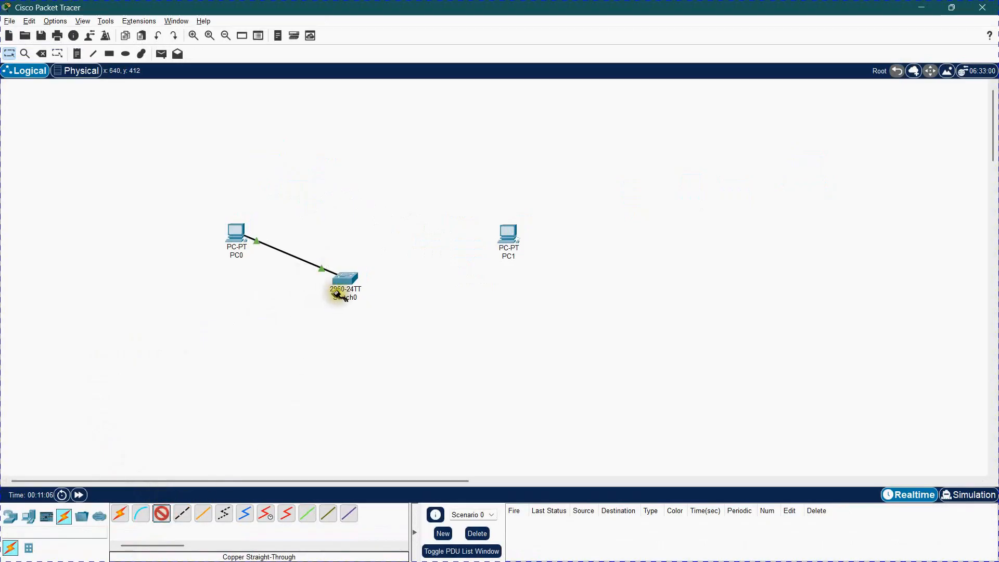
pyautogui.click(350, 288)
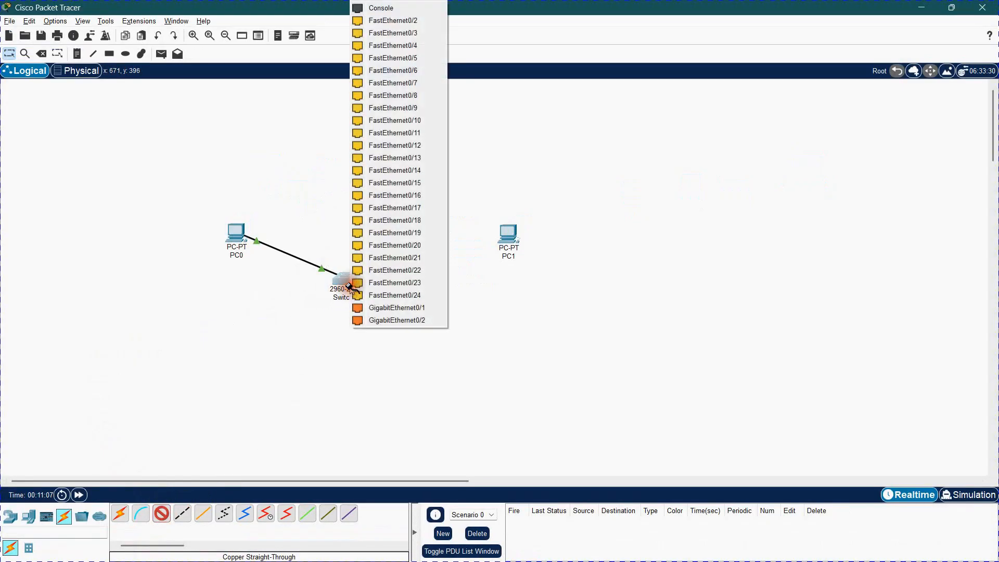
pyautogui.click(393, 21)
pyautogui.click(503, 237)
pyautogui.click(504, 237)
pyautogui.click(542, 283)
pyautogui.click(462, 332)
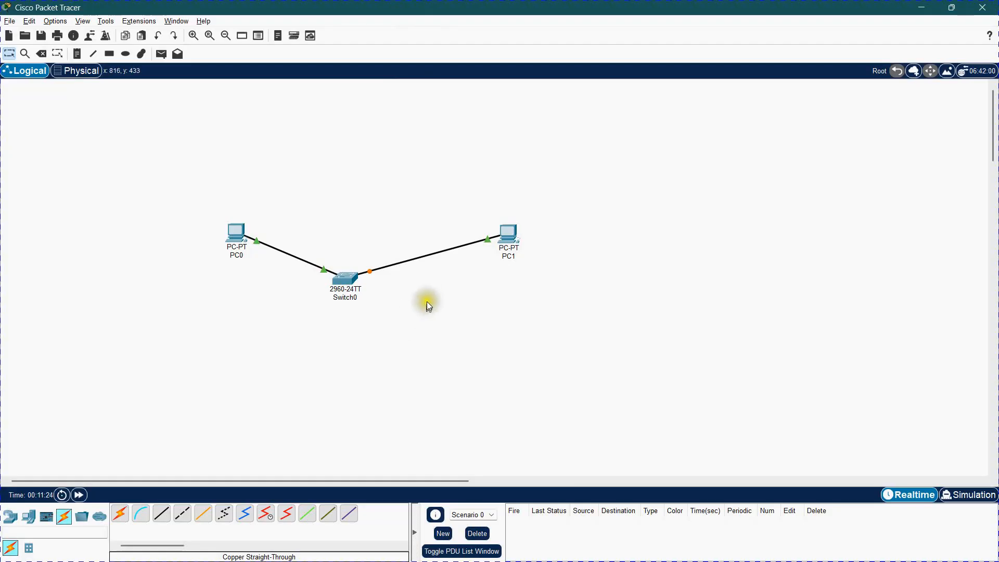
# - Ping 192.168.1.11 twice from PC0's Command Prompt to test the switched connection, and close PC0's device window
pyautogui.click(240, 231)
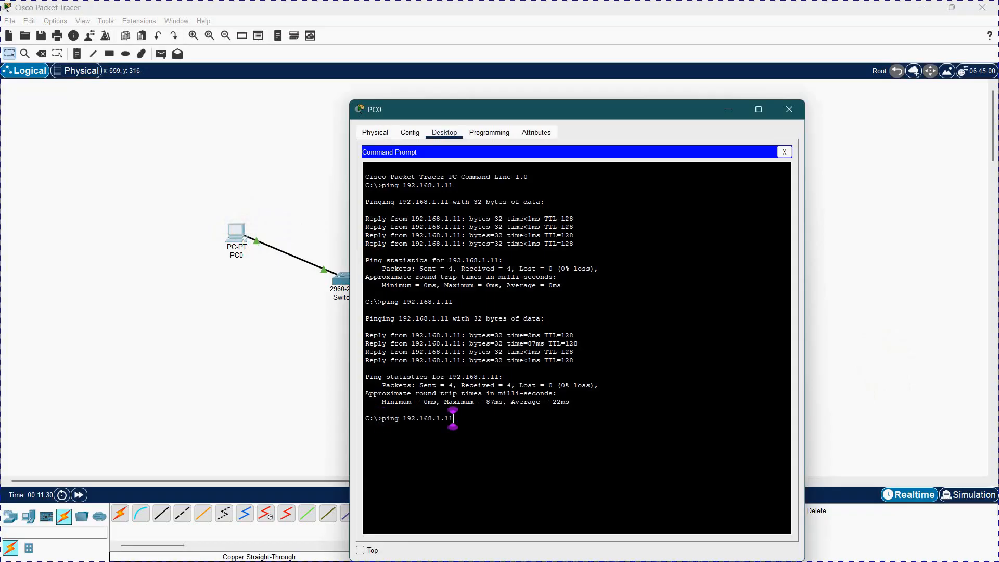
pyautogui.press('Return')
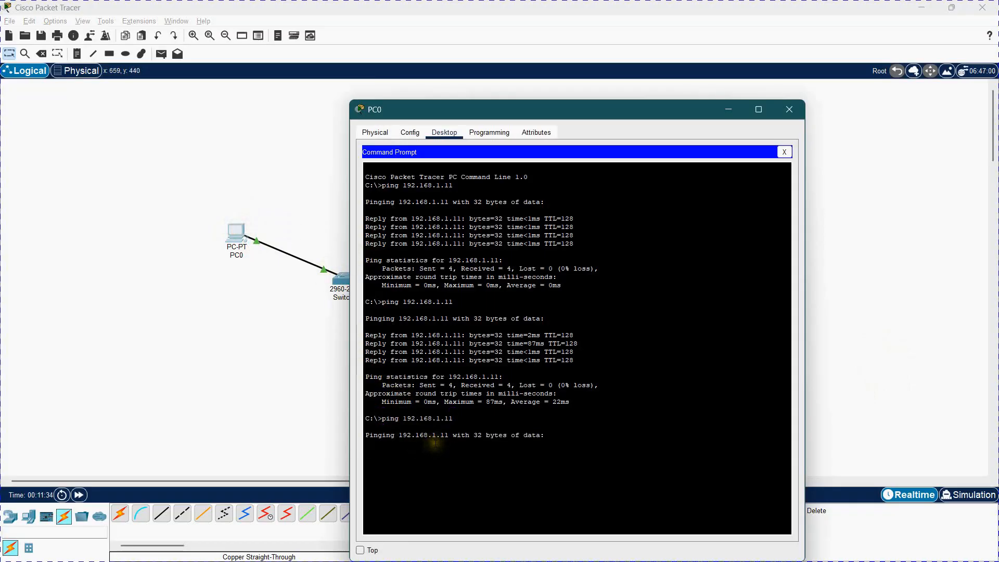
pyautogui.moveTo(609, 108); pyautogui.dragTo(781, 95)
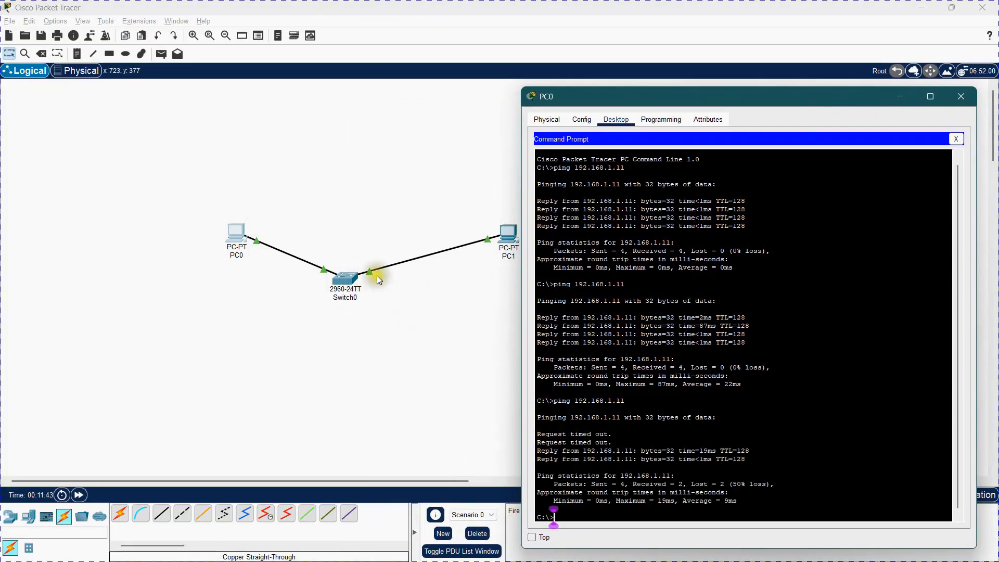
pyautogui.press('Up')
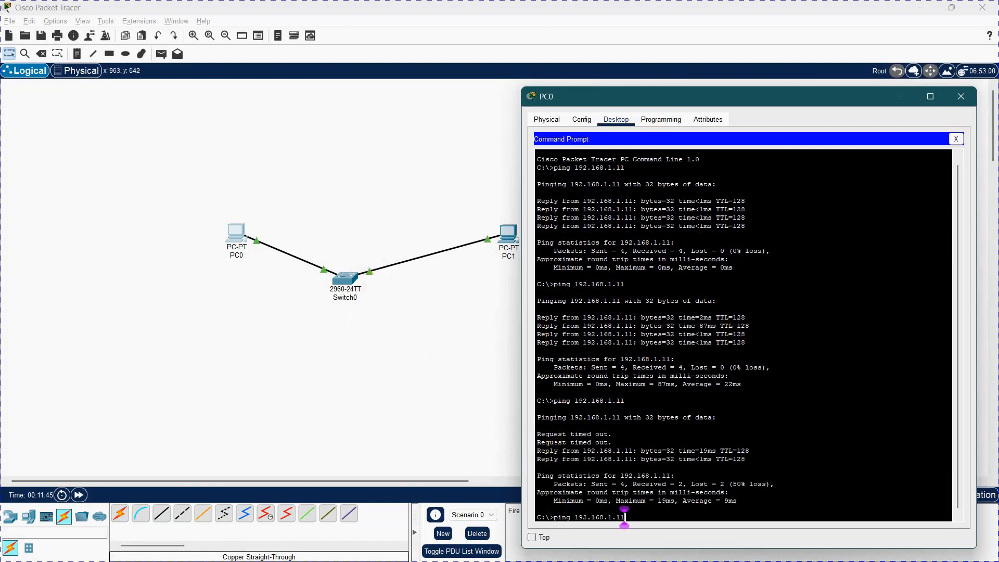
pyautogui.press('Return')
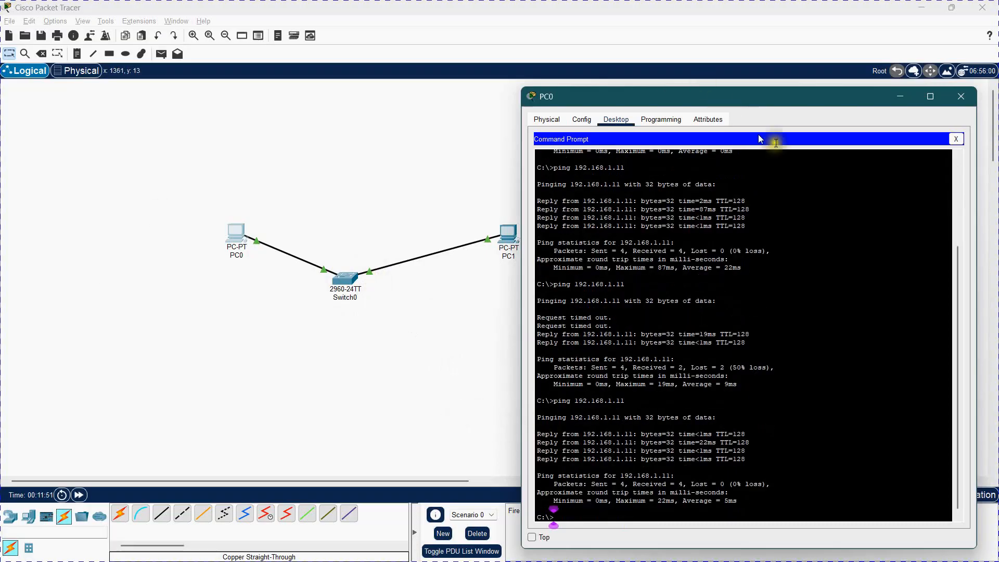
pyautogui.click(961, 96)
# - Switch to Simulation mode, repeat the ping to 192.168.1.11 from PC0's Command Prompt, and return to the topology
pyautogui.click(978, 497)
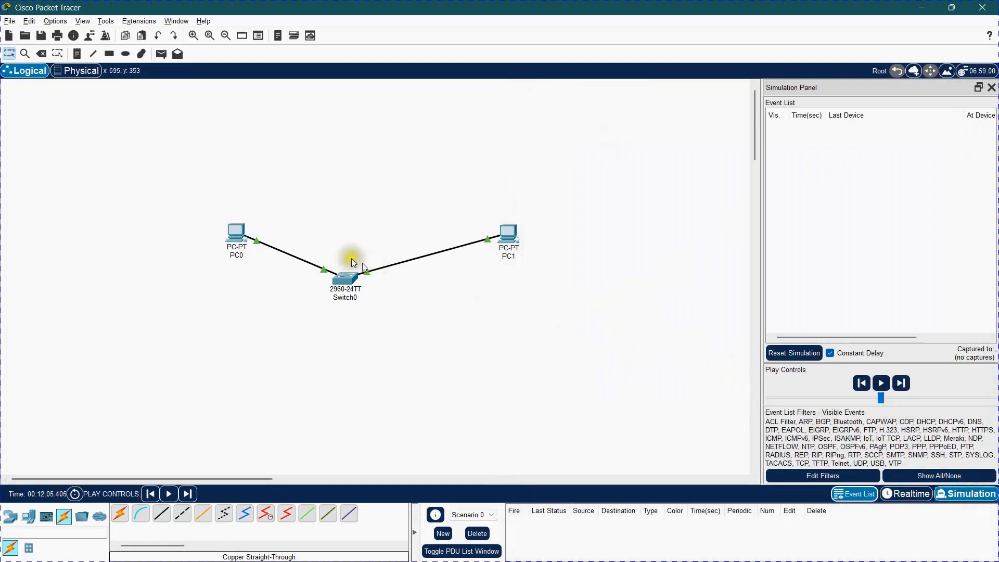
pyautogui.click(224, 230)
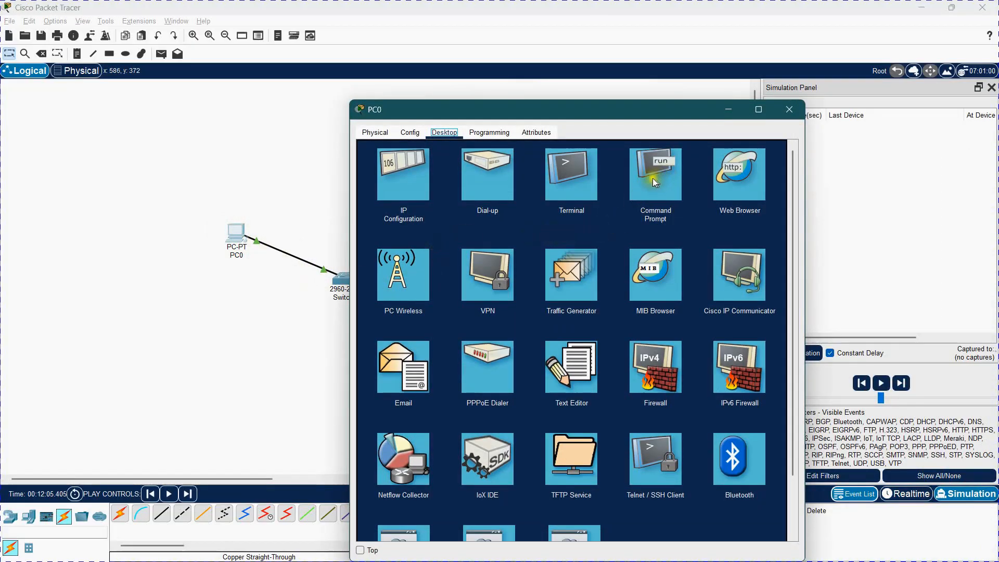
pyautogui.click(638, 180)
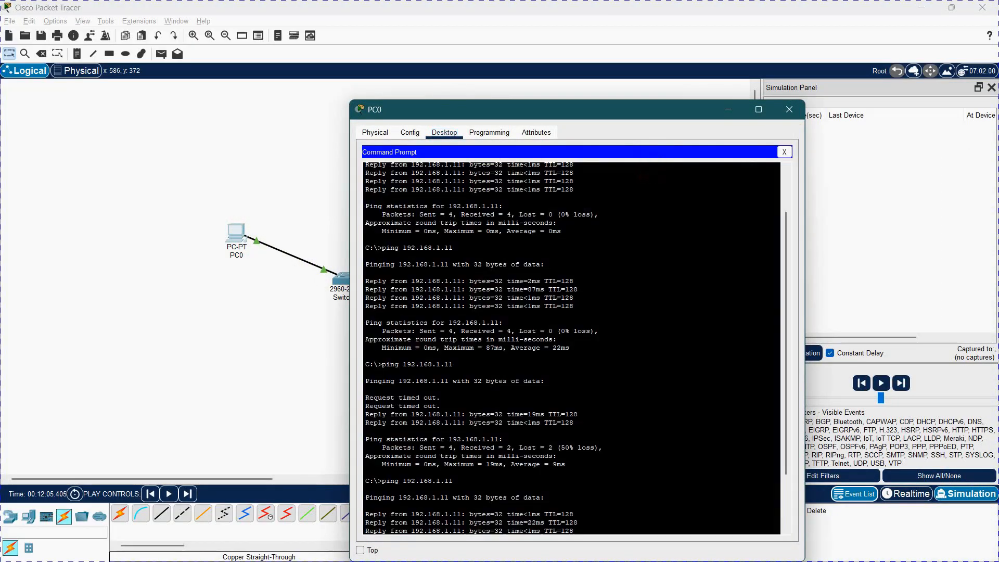
pyautogui.click(529, 360)
pyautogui.press('Up')
pyautogui.press('Return')
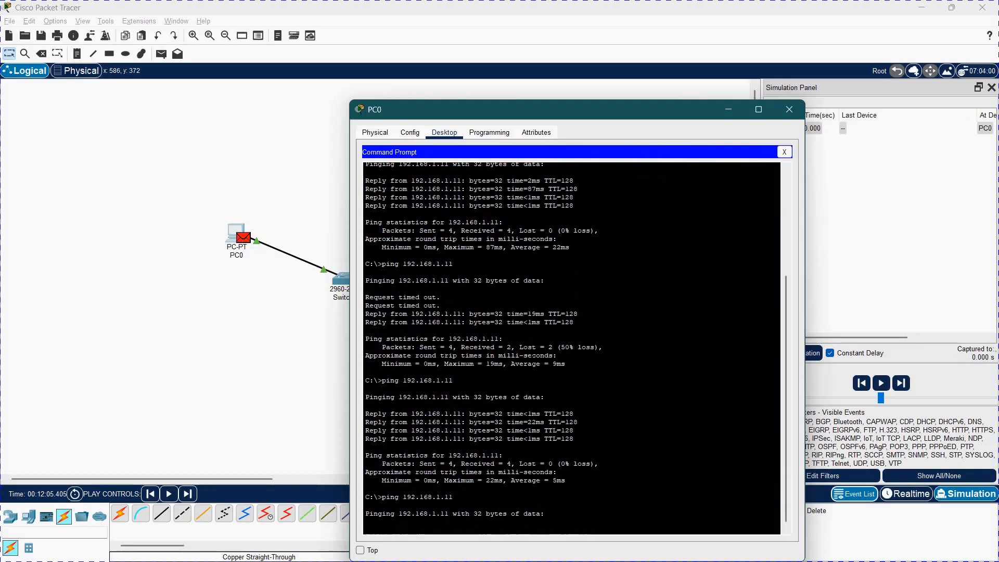
pyautogui.click(98, 367)
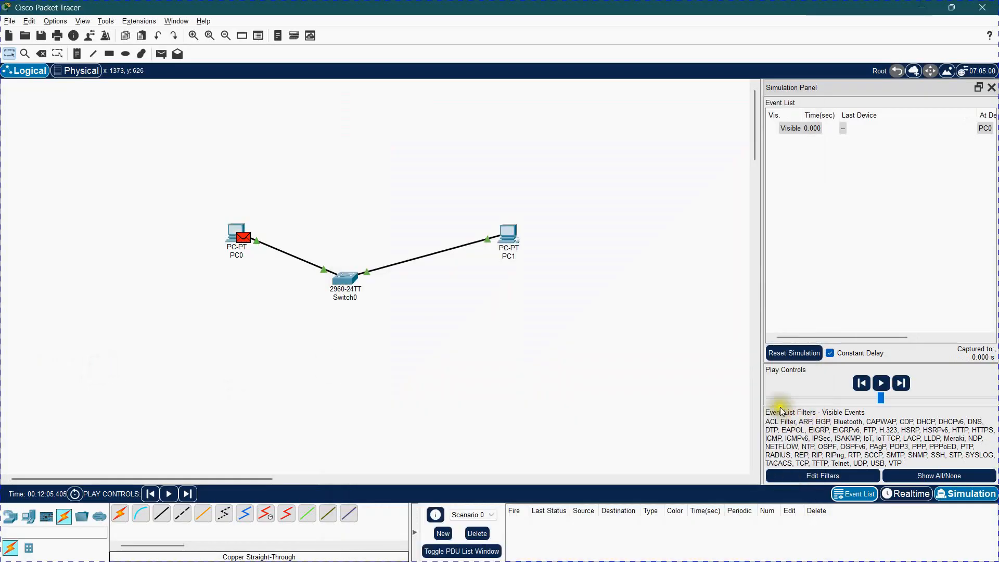
# - Play the simulation and inspect the OSI model details of the ICMP packet arriving at PC1
pyautogui.click(881, 383)
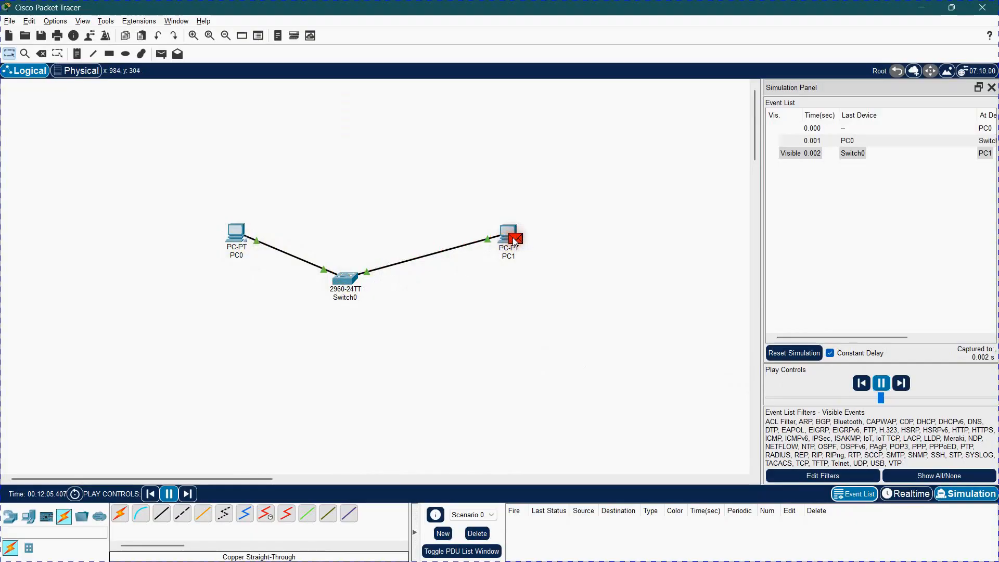
pyautogui.click(517, 241)
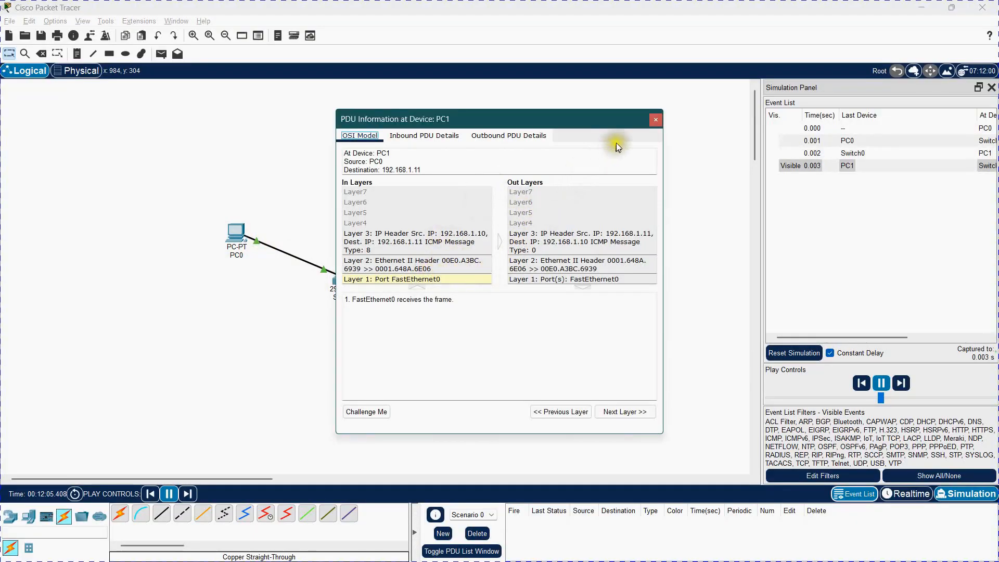
pyautogui.click(653, 120)
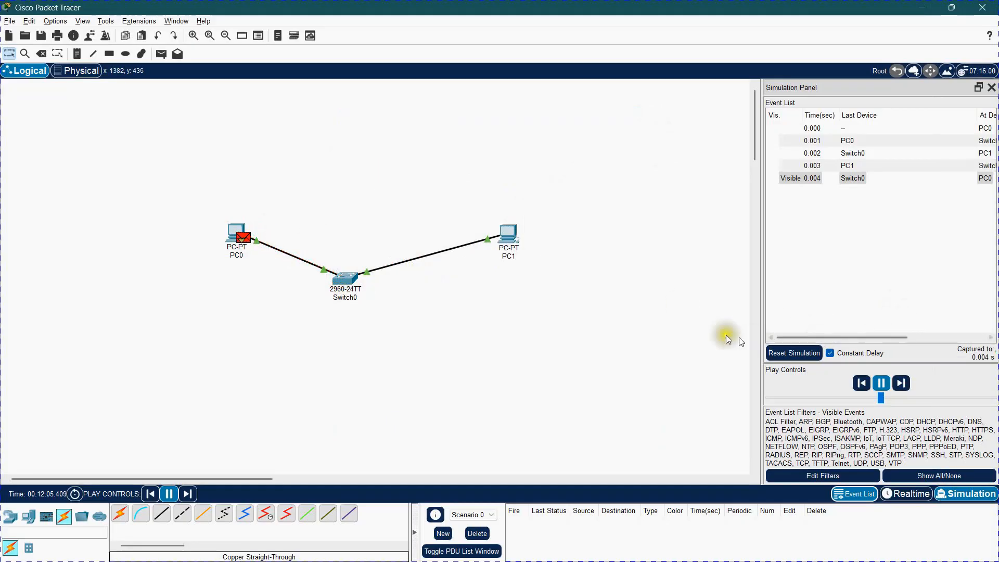
# - Return to Realtime mode and place a 2911 router below Switch0
pyautogui.click(906, 494)
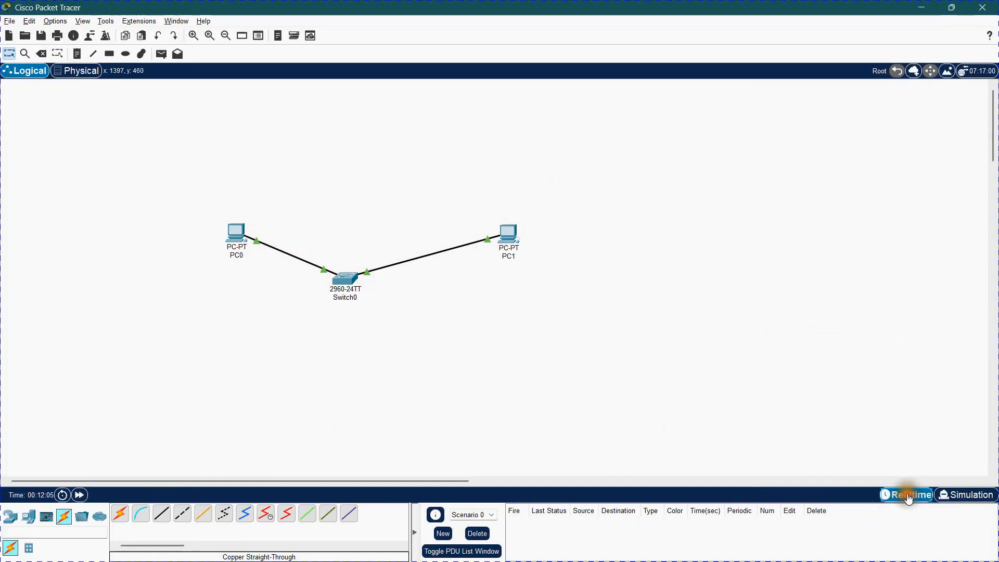
pyautogui.click(563, 396)
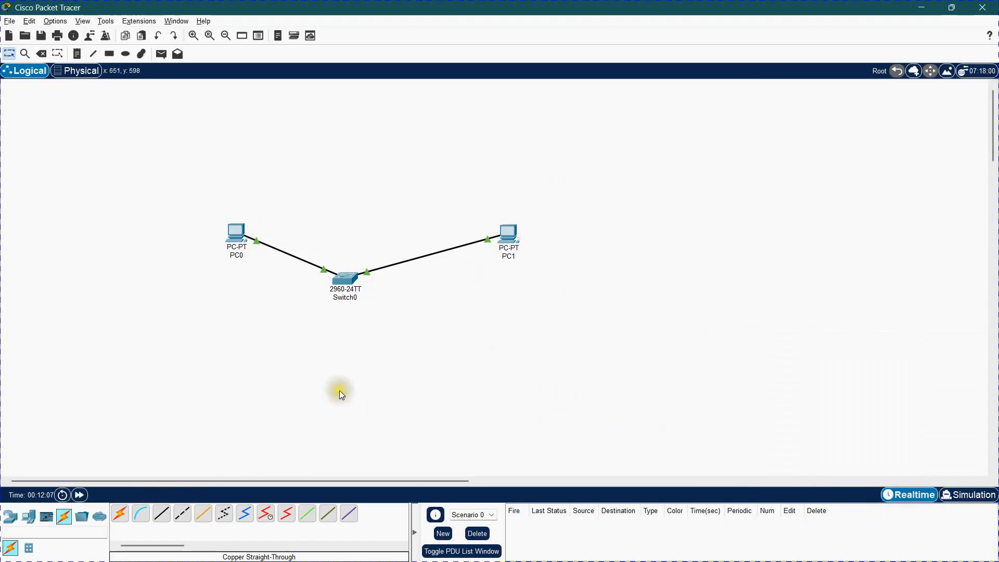
pyautogui.click(12, 518)
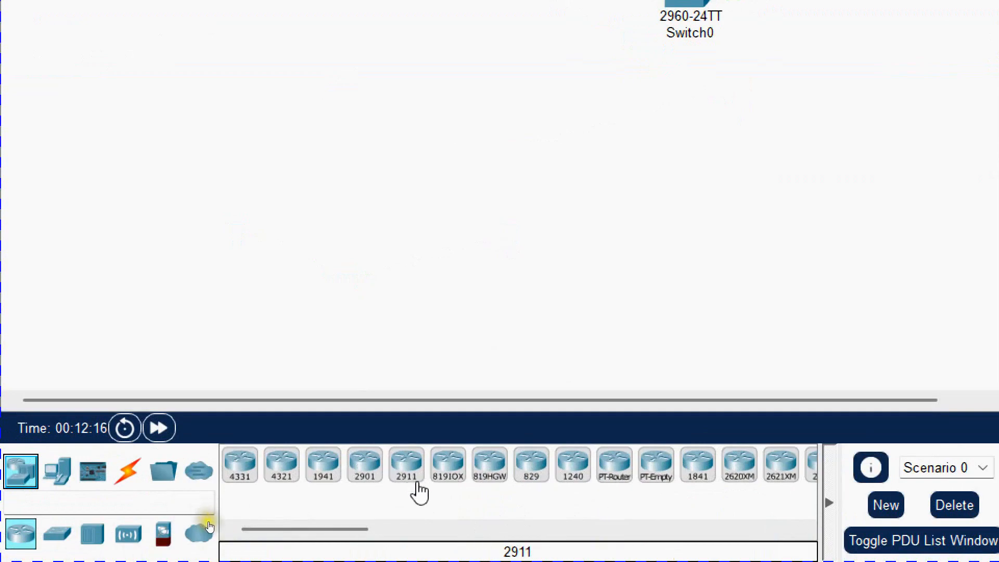
pyautogui.click(419, 491)
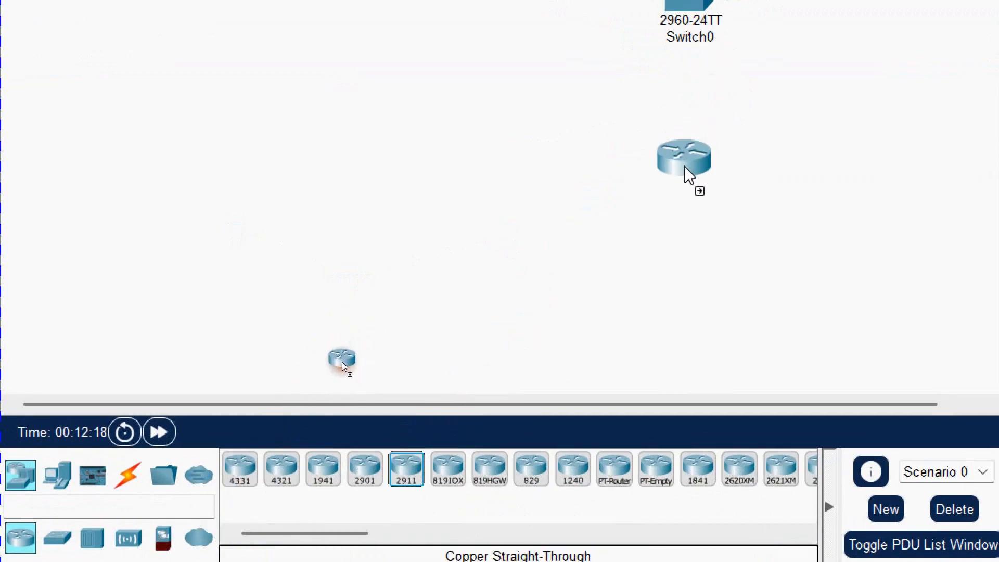
pyautogui.click(685, 174)
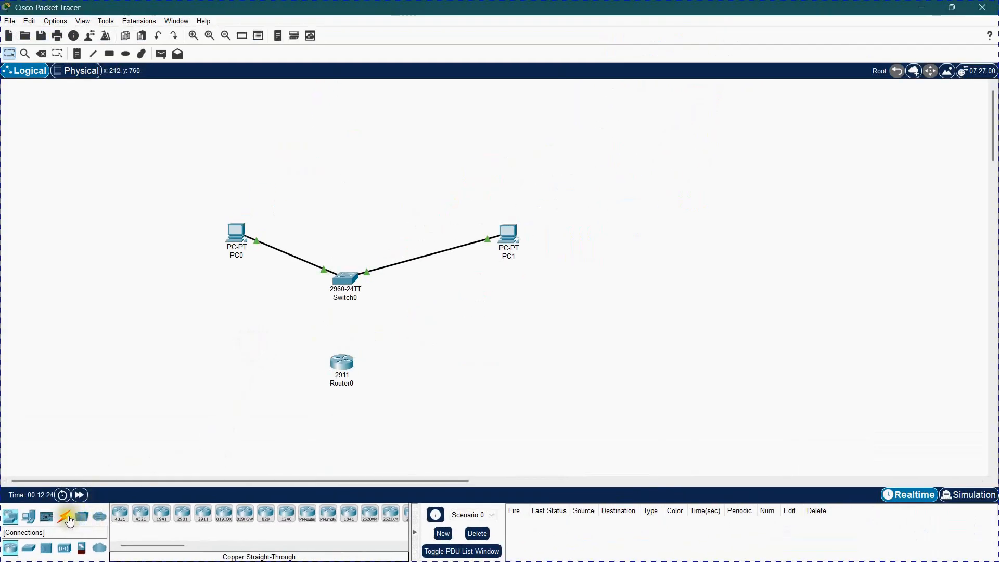
# - Connect Switch0's FastEthernet0/3 port to Router0's GigabitEthernet0/0 port with a Copper Straight-Through cable
pyautogui.click(344, 281)
pyautogui.click(327, 358)
pyautogui.click(65, 517)
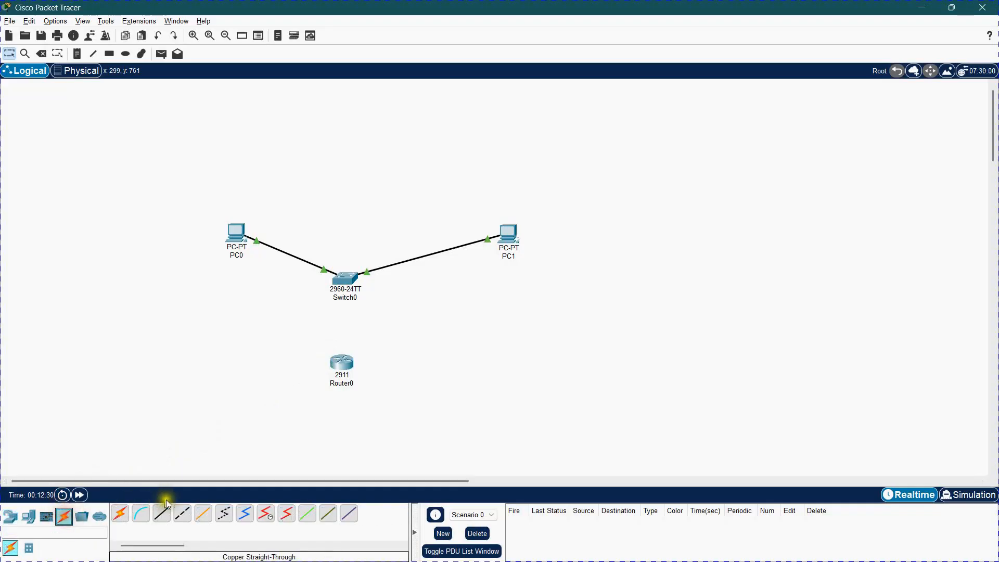
pyautogui.click(162, 513)
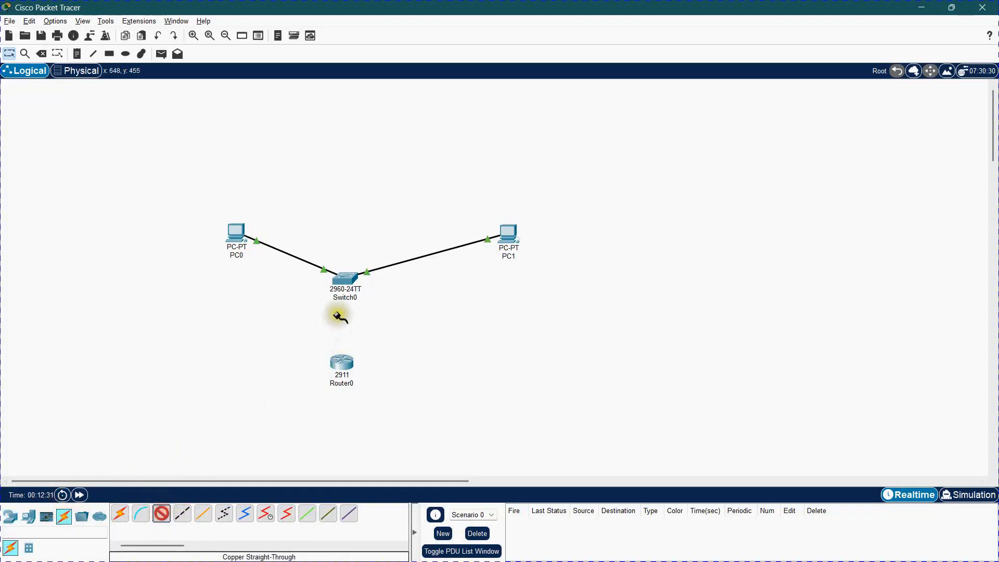
pyautogui.click(345, 280)
pyautogui.click(387, 22)
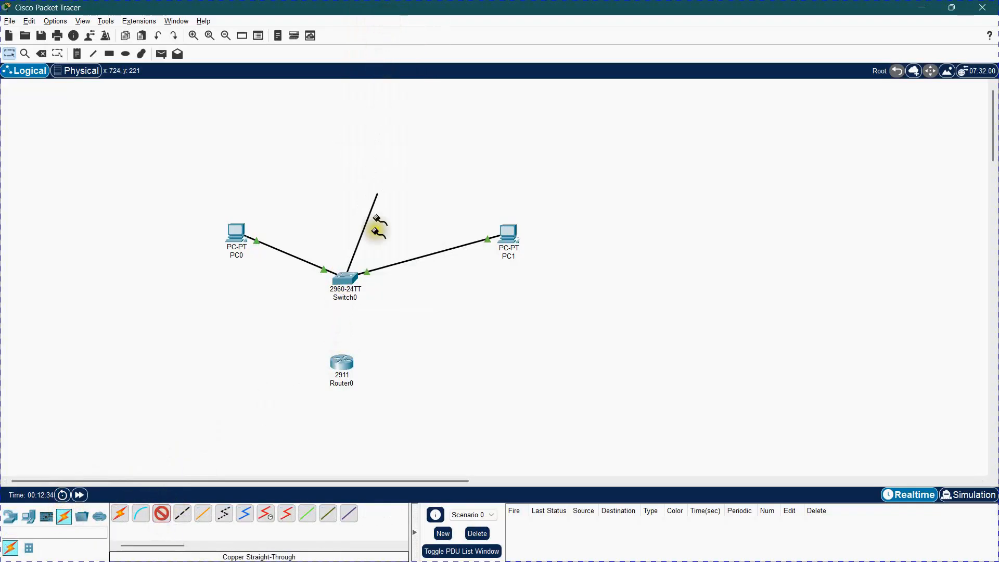
pyautogui.click(343, 367)
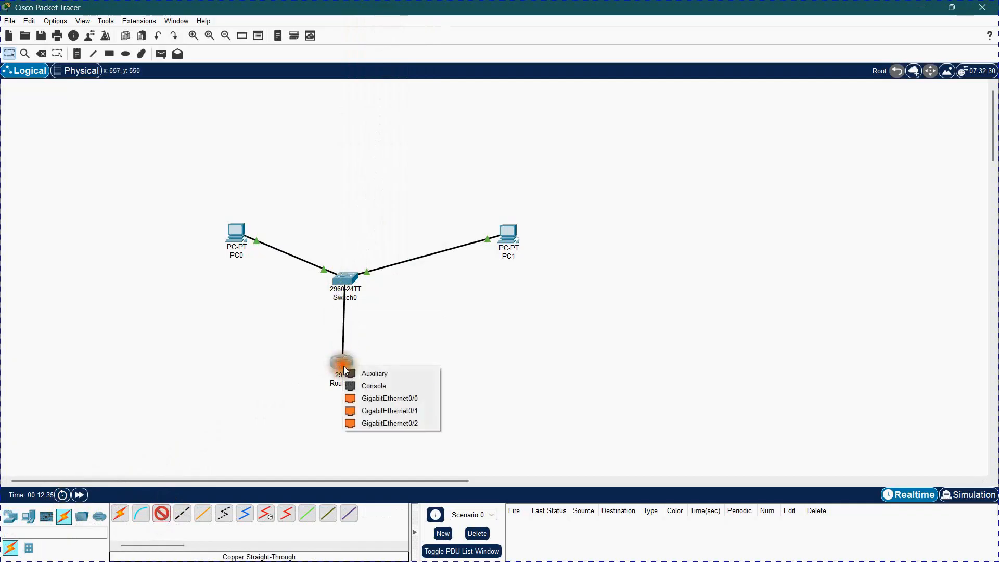
pyautogui.click(369, 397)
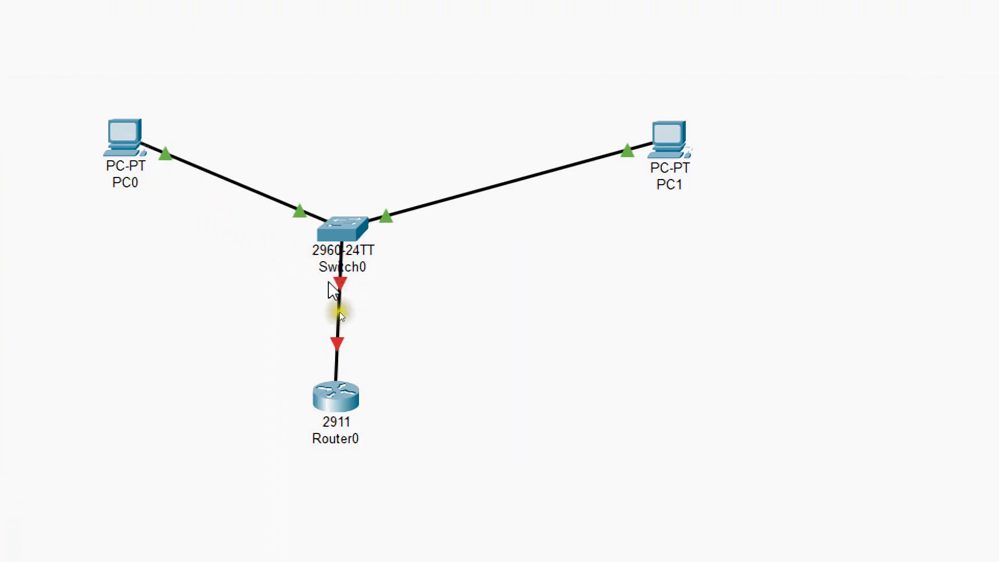
pyautogui.moveTo(348, 306)
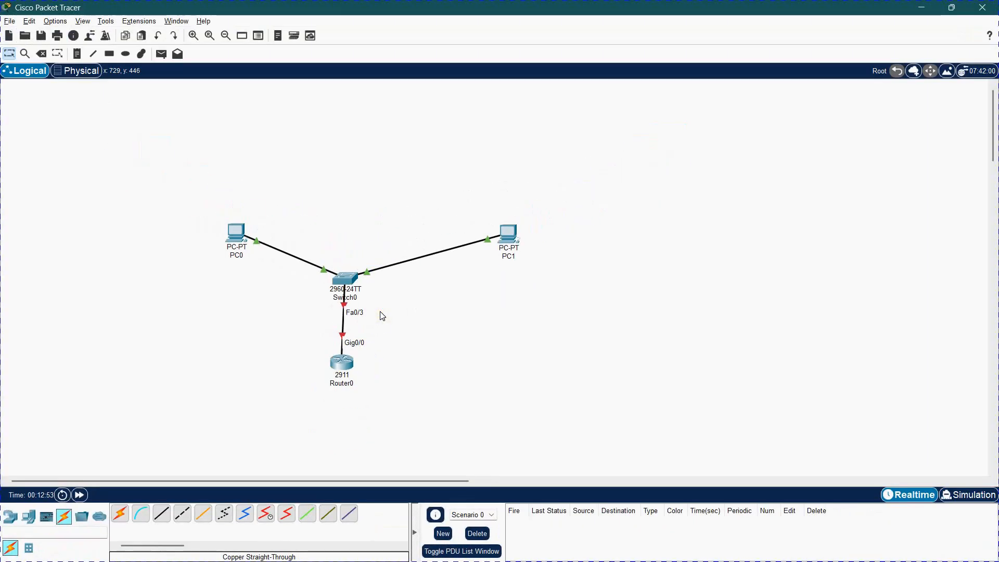
# - Open Router0's CLI and answer no to the initial configuration dialog
pyautogui.click(339, 367)
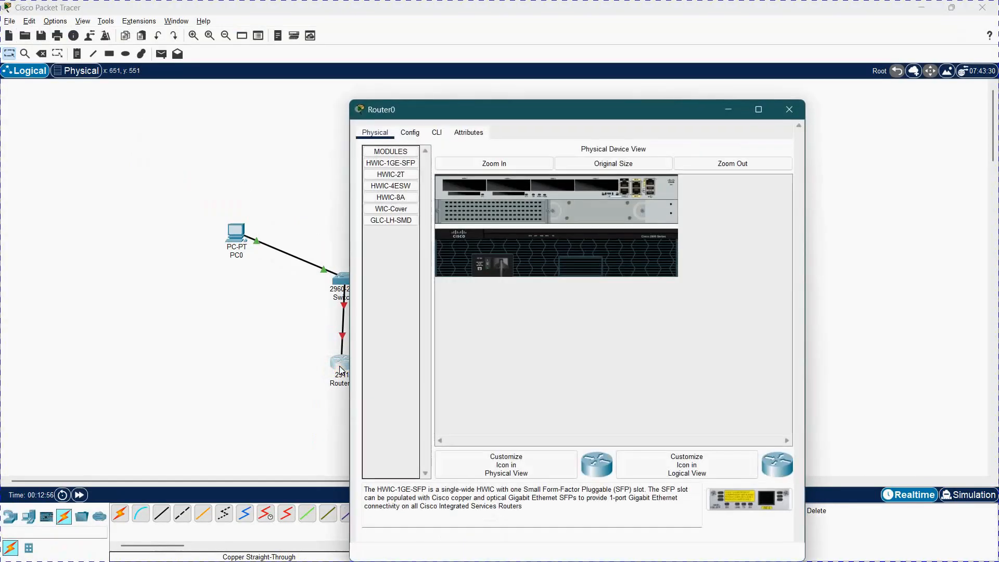
pyautogui.moveTo(517, 99); pyautogui.dragTo(599, 90)
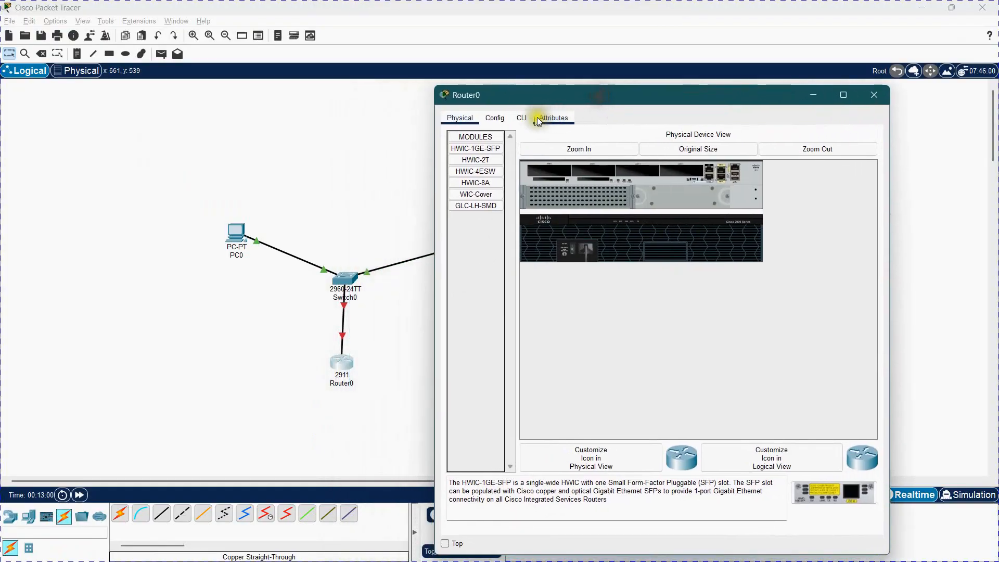
pyautogui.click(518, 120)
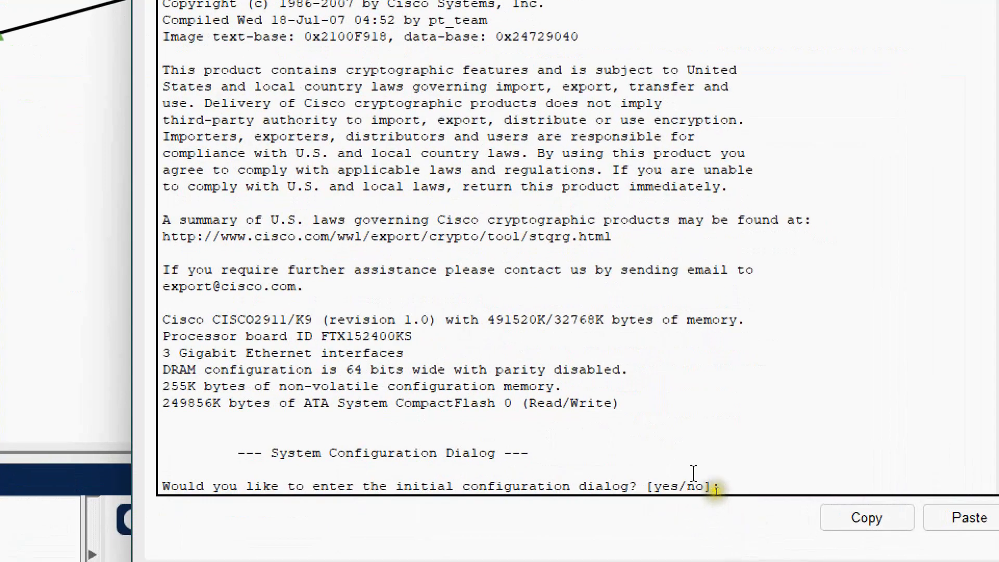
pyautogui.click(727, 488)
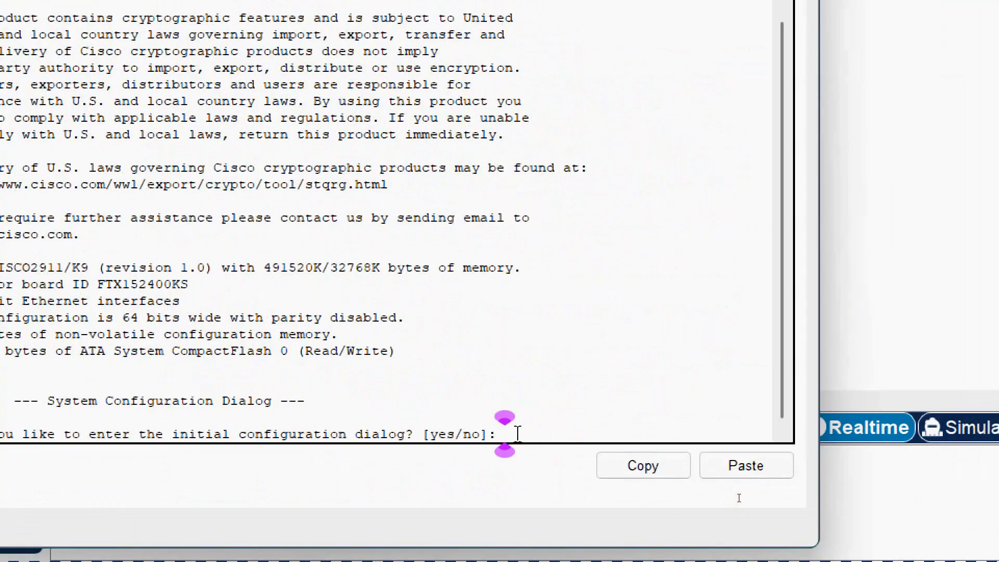
pyautogui.write('no')
pyautogui.press('Return')
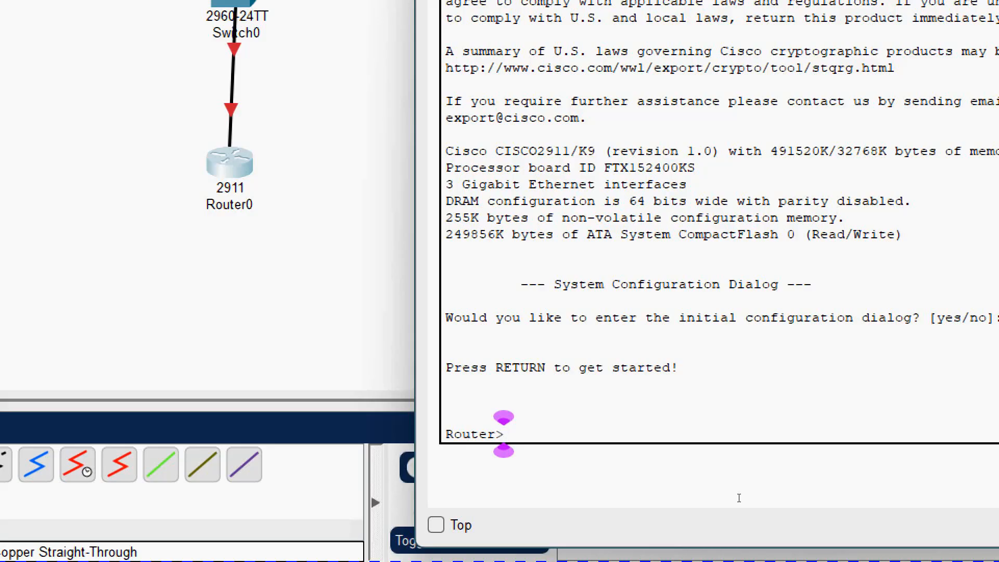
# - Enter privileged EXEC mode on Router0 and go into global configuration mode with configure terminal
pyautogui.write('en')
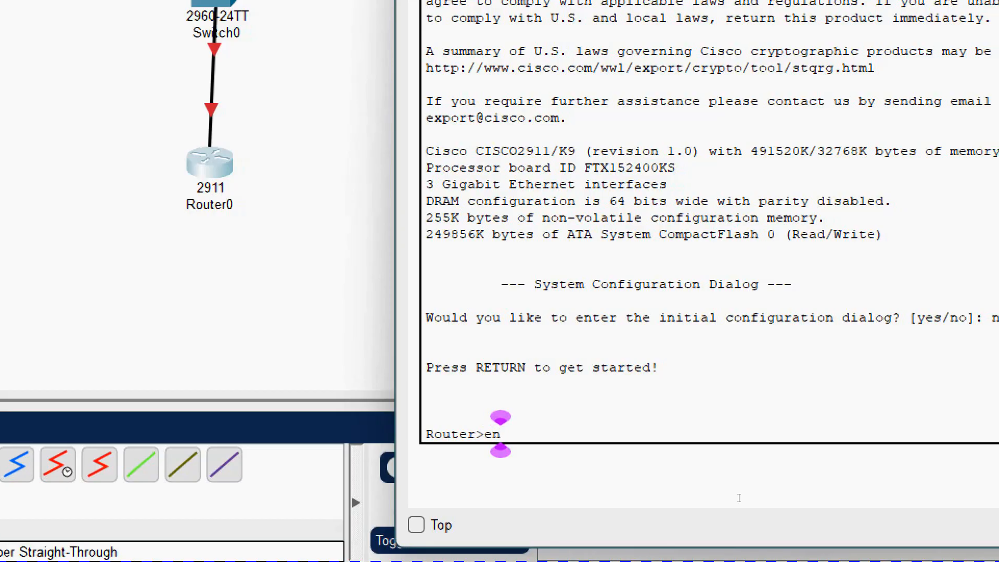
pyautogui.press('Return')
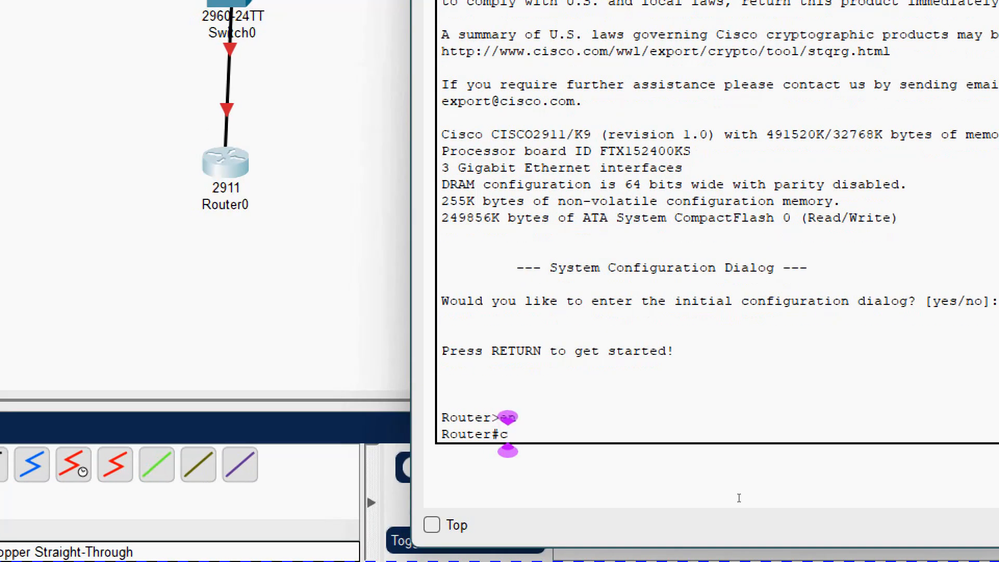
pyautogui.write('conf')
pyautogui.press('Tab')
pyautogui.write('ter')
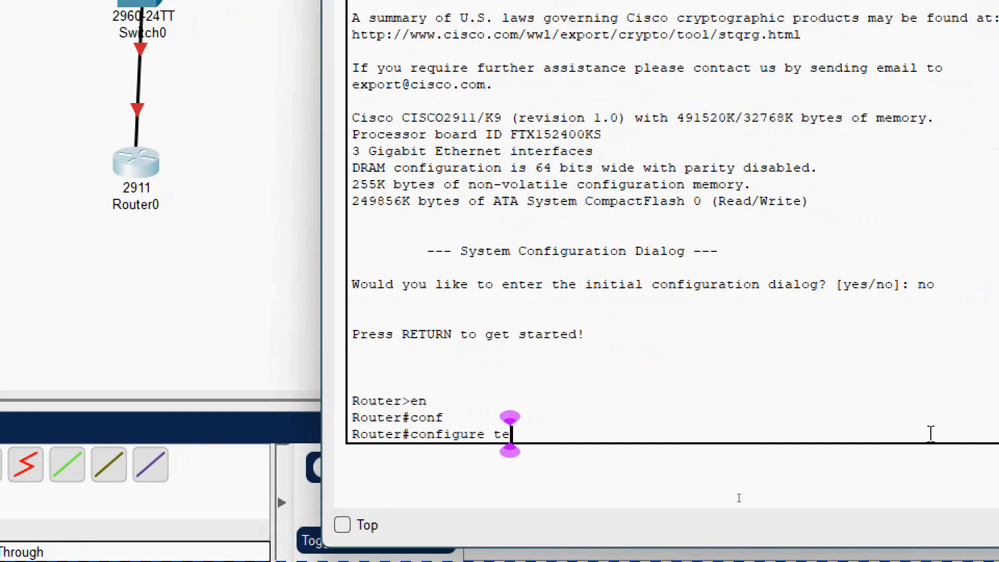
pyautogui.press('Tab')
pyautogui.press('Return')
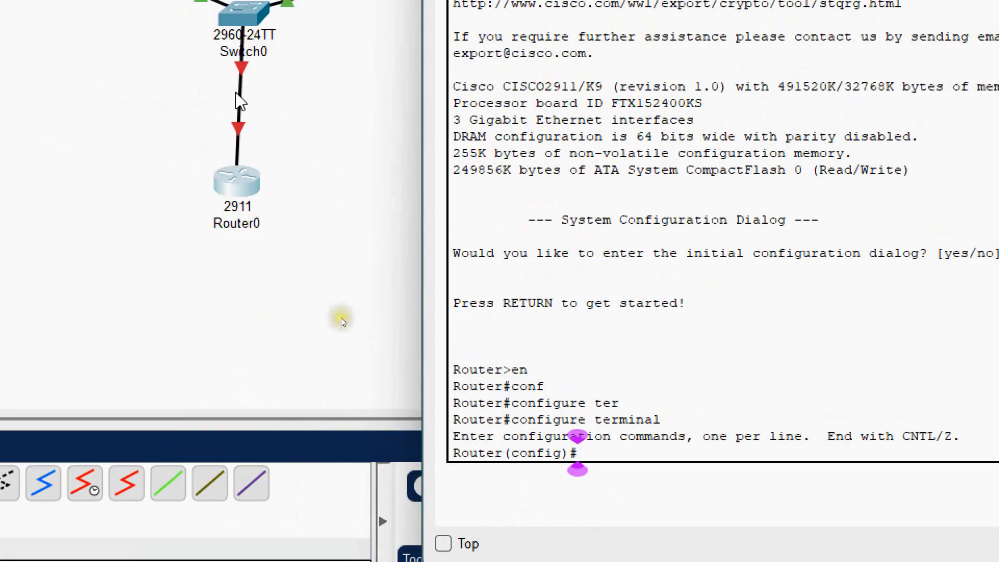
# - Check the ports on the Switch0–Router0 link, and enter interface configuration mode for gigabitEthernet 0/1 in Router0's CLI
pyautogui.click(318, 314)
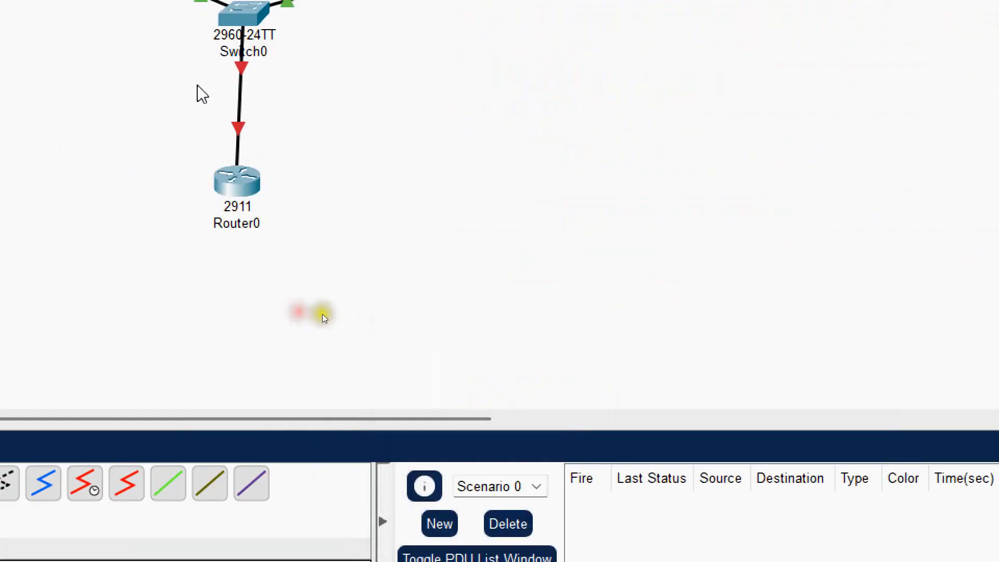
pyautogui.moveTo(245, 99)
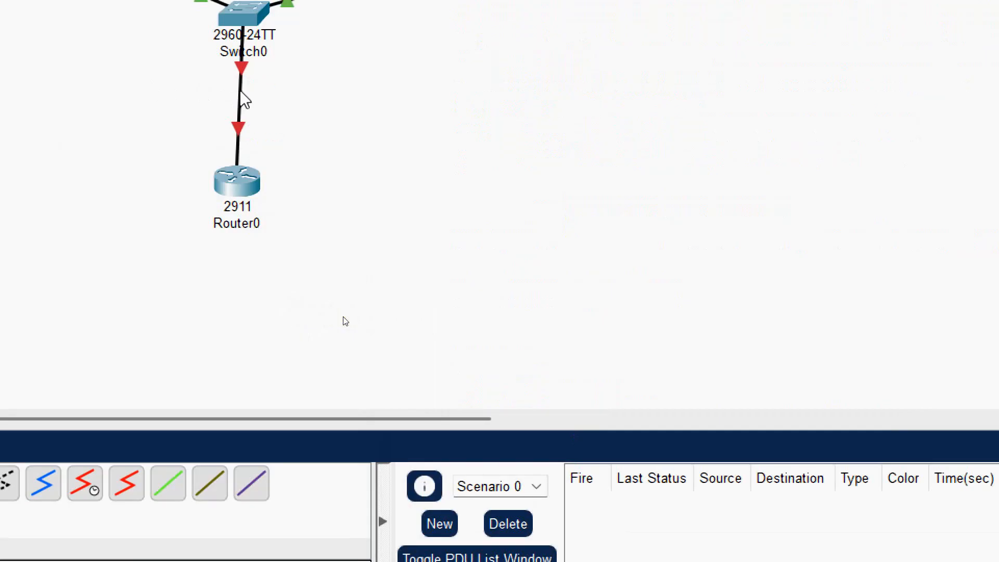
pyautogui.click(231, 177)
pyautogui.click(551, 492)
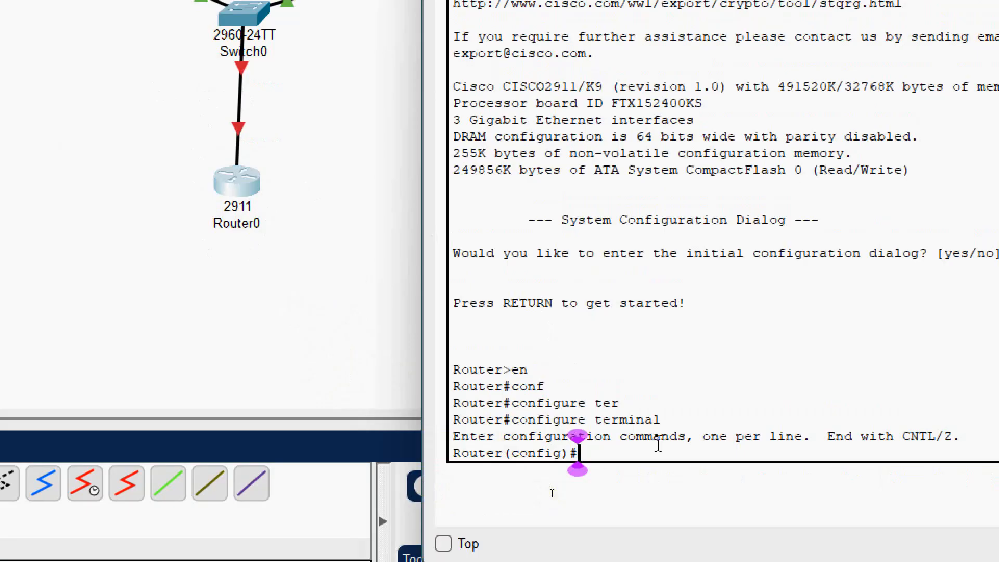
pyautogui.write('in')
pyautogui.press('Tab')
pyautogui.write('gi')
pyautogui.press('Tab')
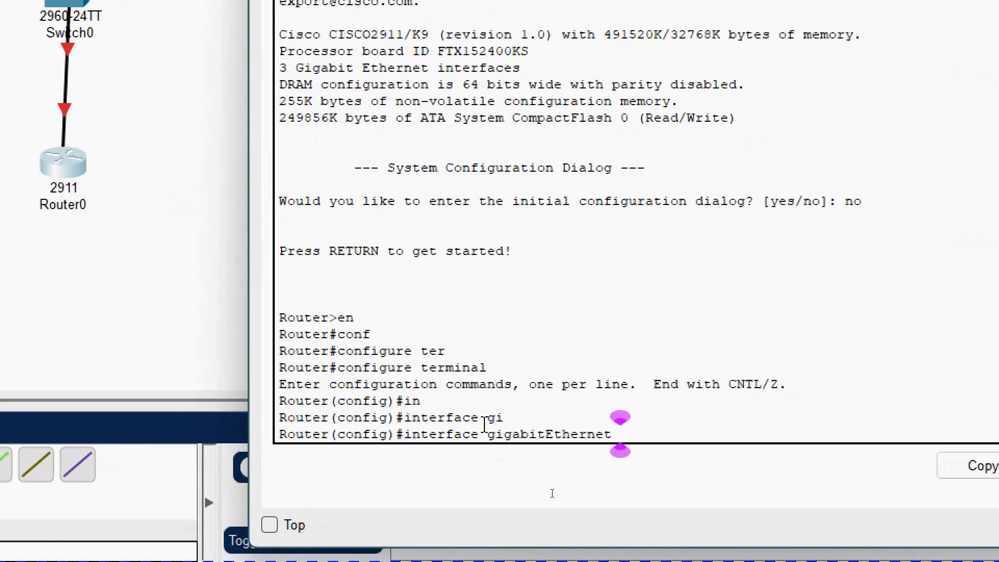
pyautogui.write('0/1')
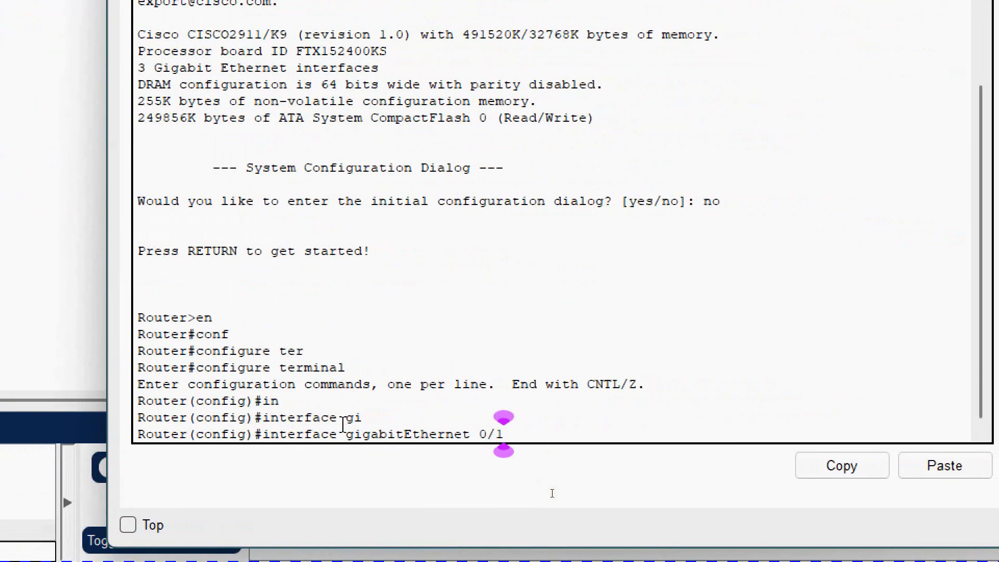
pyautogui.press('Return')
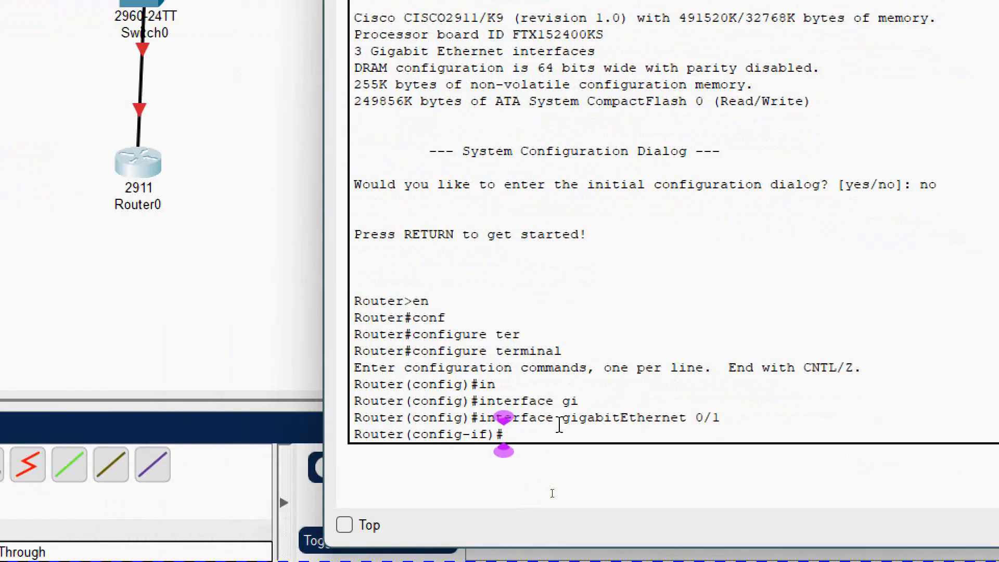
# - Assign the IP address 192.168.1.1 with subnet mask 255.255.255.0 to Router0's GigabitEthernet0/1 interface
pyautogui.write('ip add')
pyautogui.press('Tab')
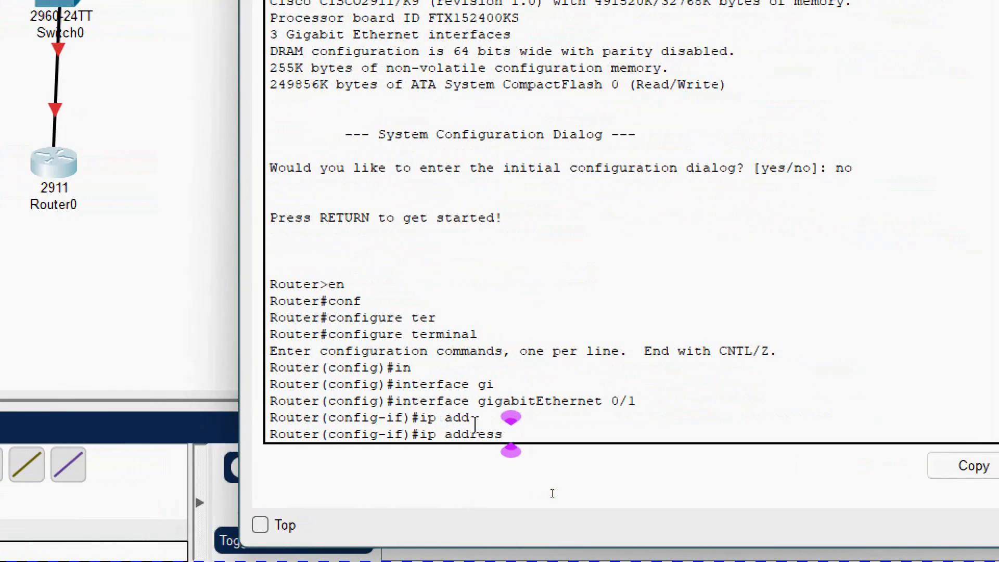
pyautogui.write('192.168')
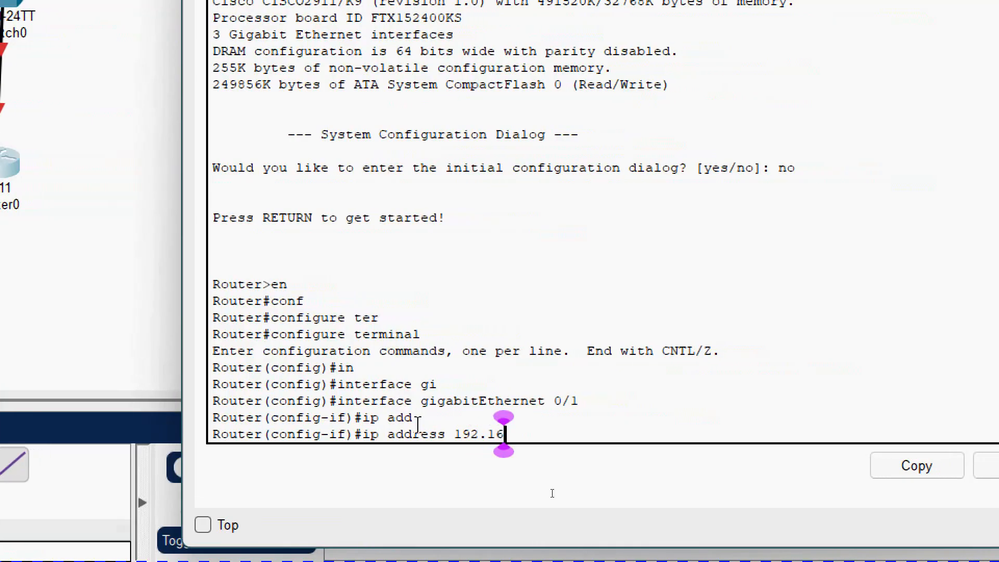
pyautogui.write('.1.10')
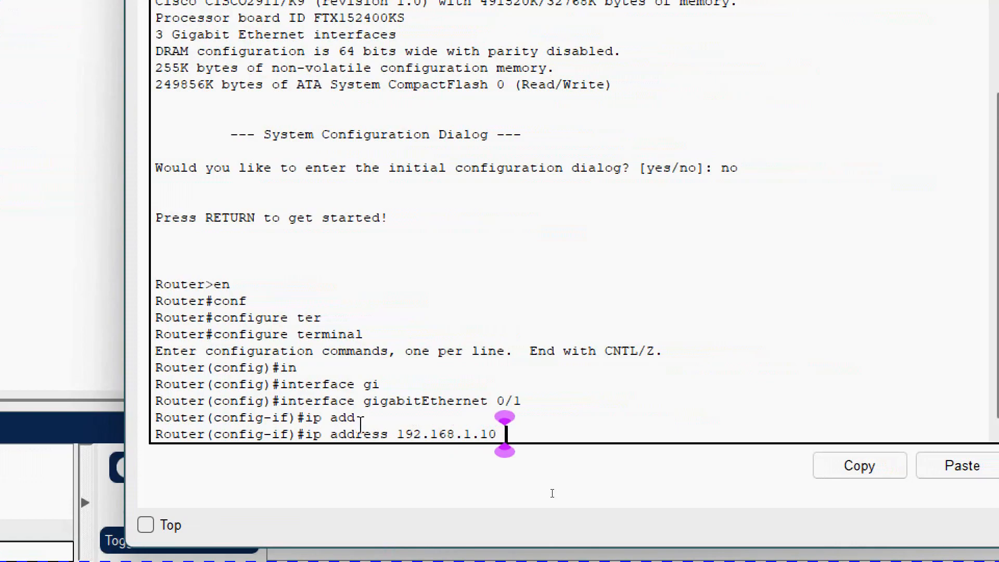
pyautogui.press('BackSpace')
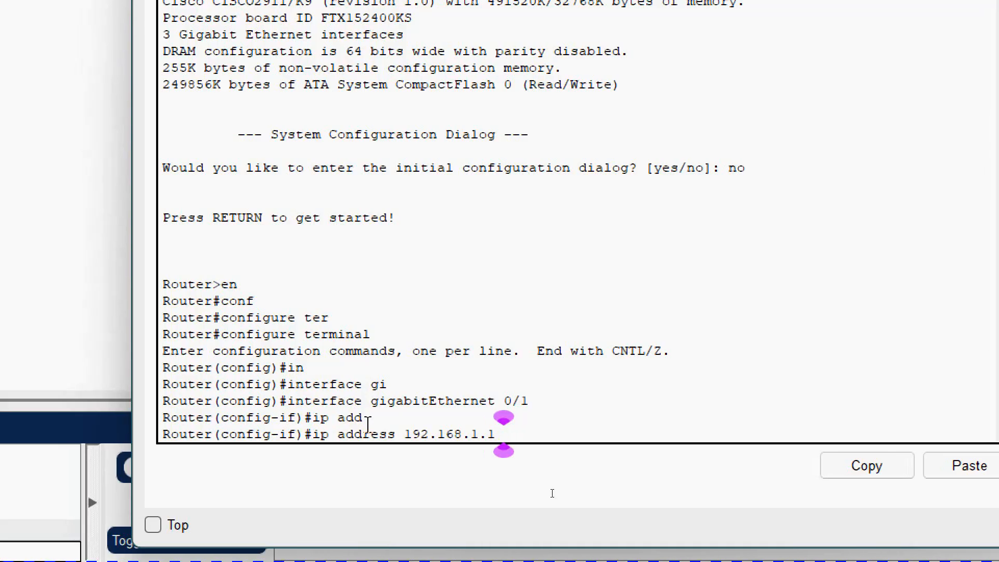
pyautogui.write('255.255.255')
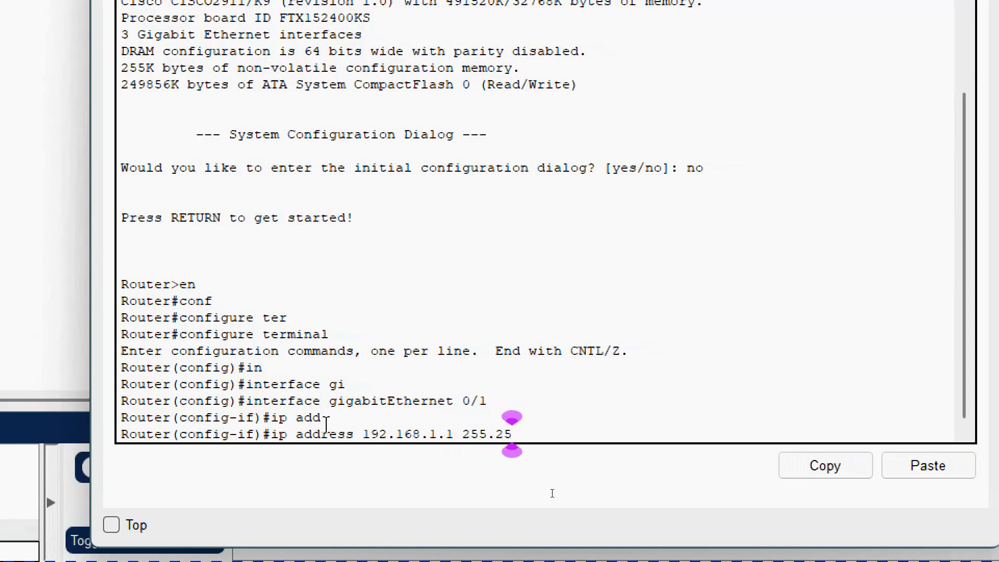
pyautogui.write('.0')
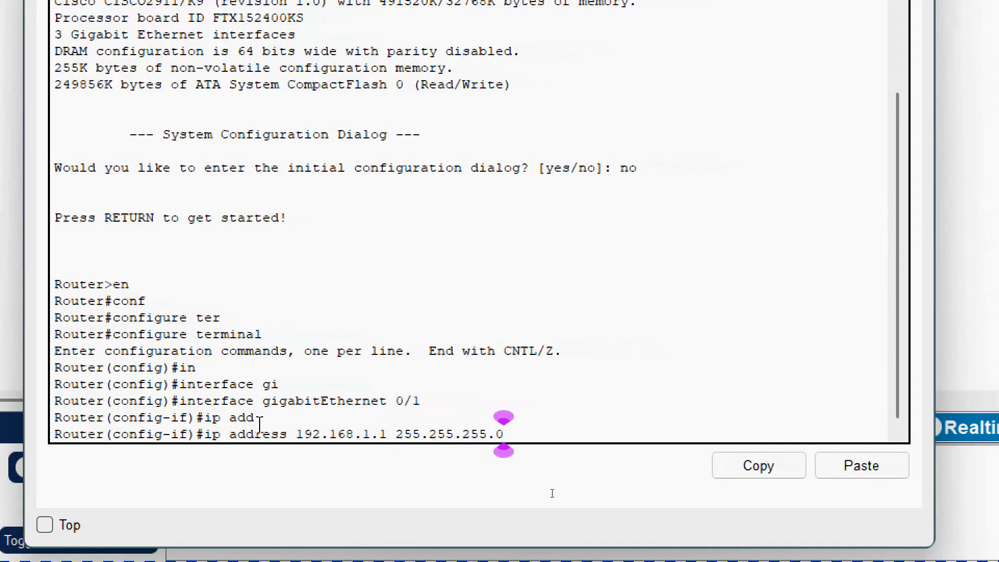
pyautogui.press('Return')
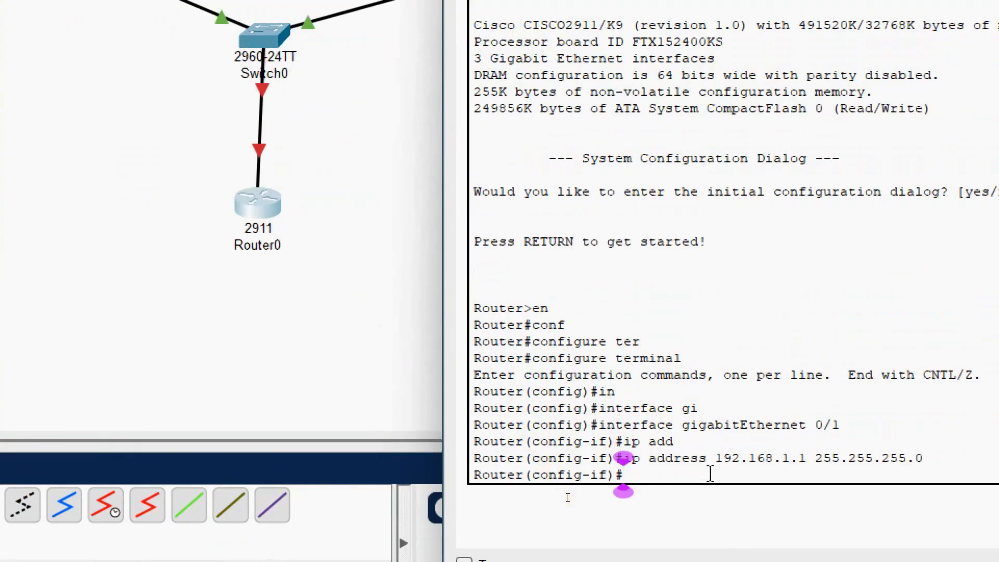
# - Enable Router0's GigabitEthernet0/1 interface with no shutdown, and check the ports on the Switch0–Router0 link
pyautogui.write('no')
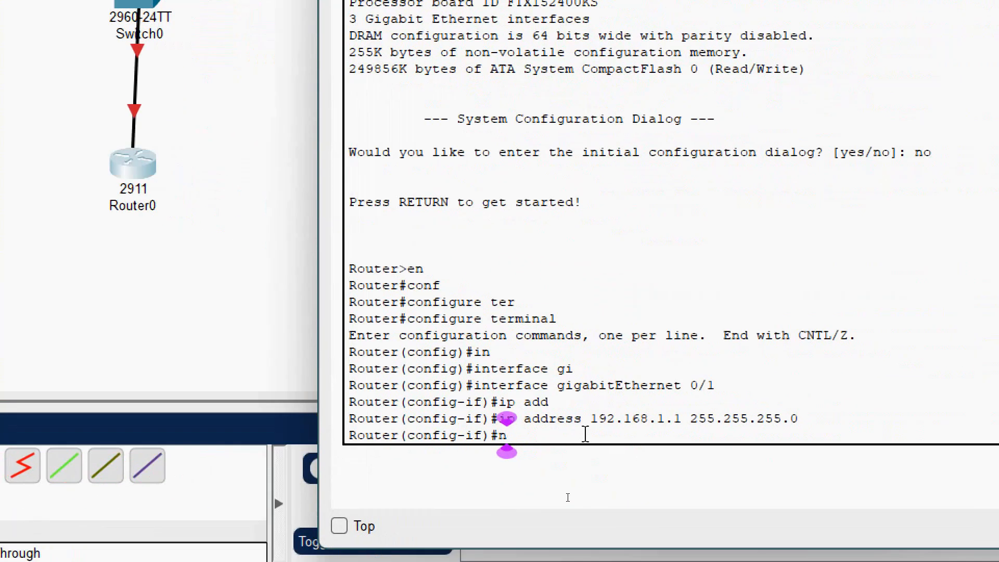
pyautogui.write(' sh')
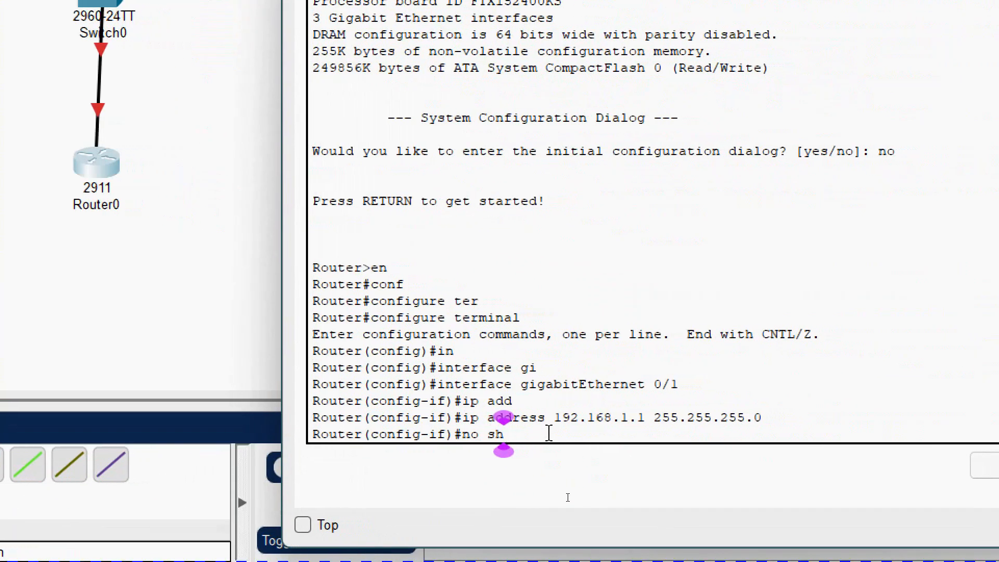
pyautogui.press('Return')
pyautogui.write('no shutdown')
pyautogui.press('Return')
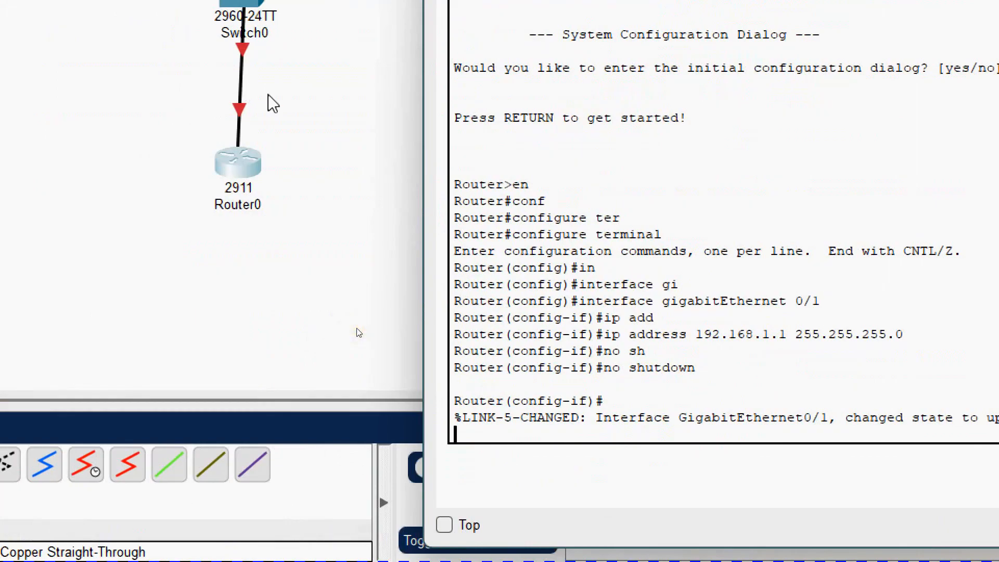
pyautogui.press('Return')
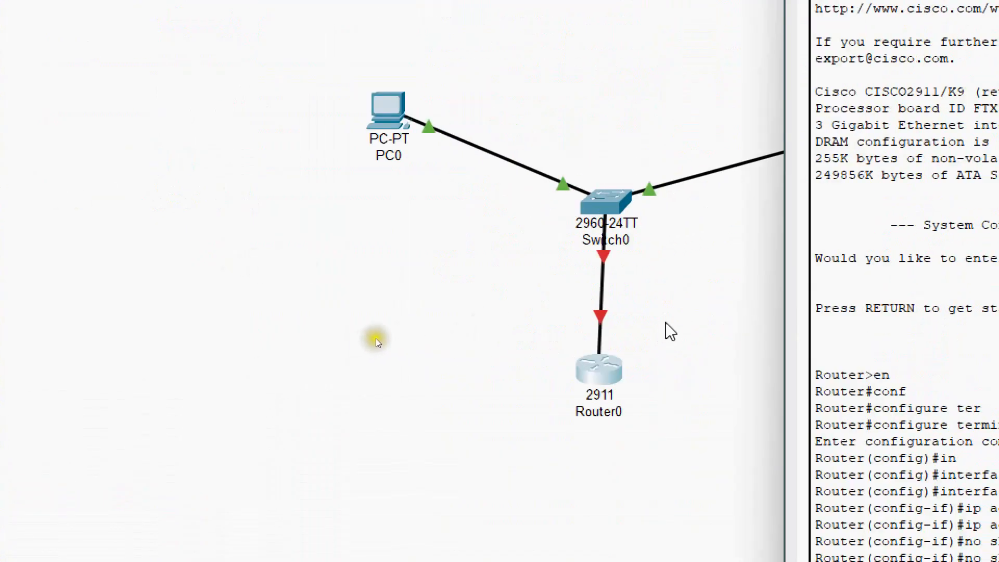
pyautogui.click(346, 343)
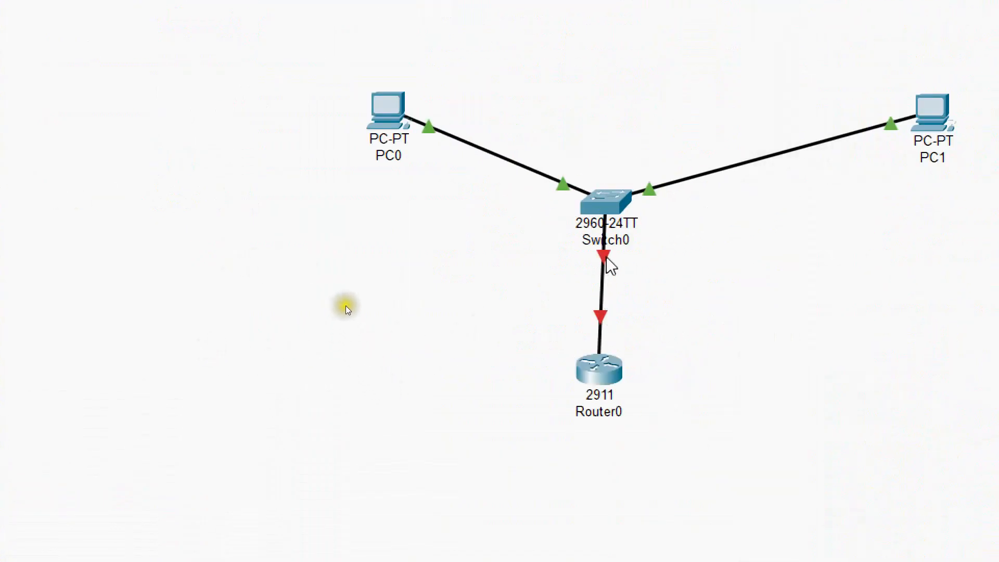
pyautogui.moveTo(606, 276)
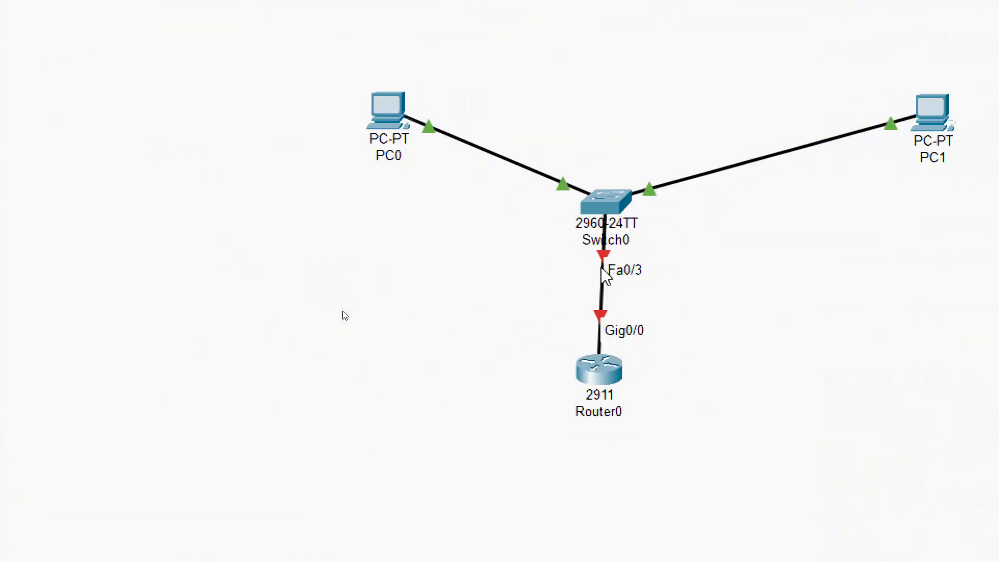
pyautogui.click(724, 288)
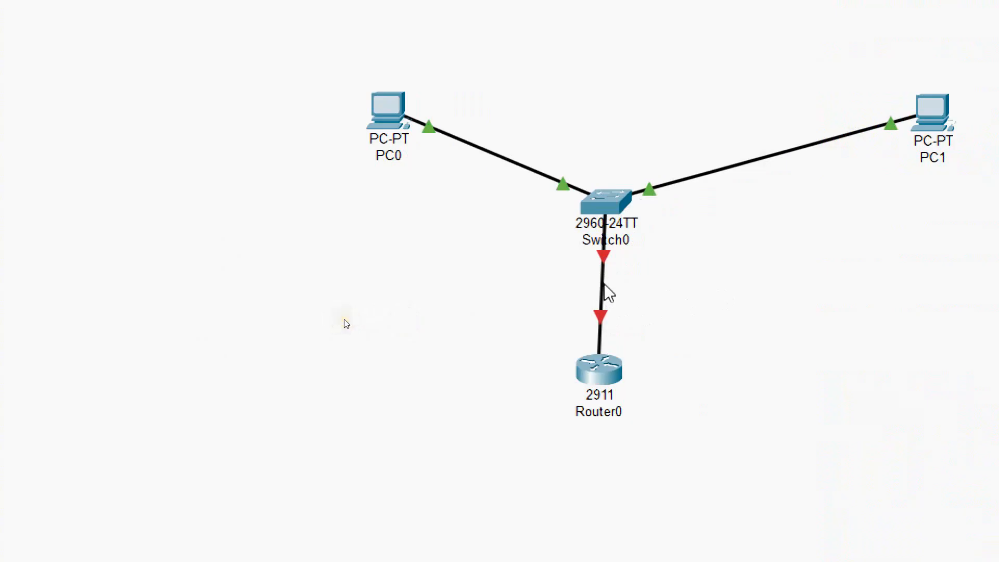
pyautogui.moveTo(608, 294)
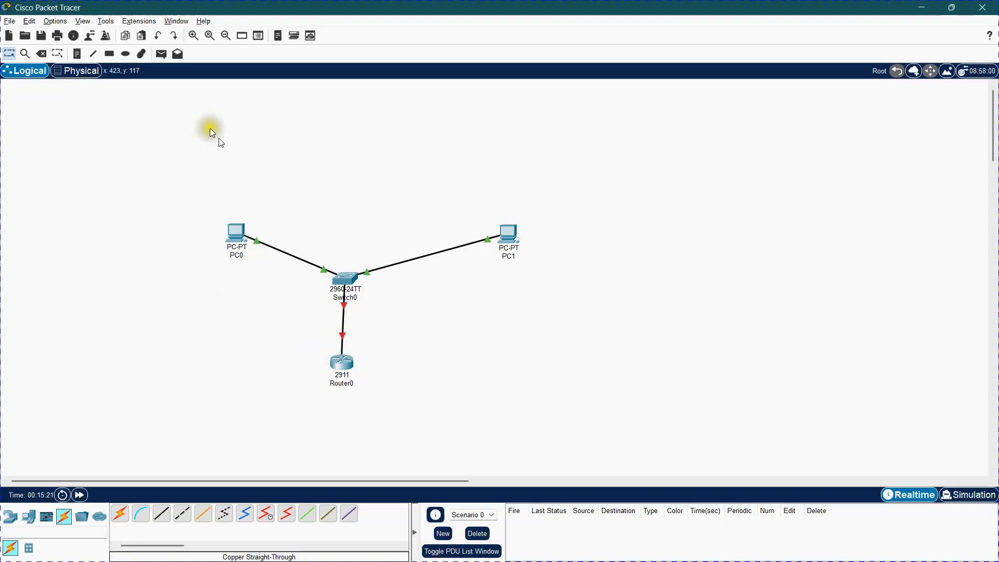
# - Delete the cable between Switch0 and PC1, and move Router0 to the right of Switch0 and PC1 farther away
pyautogui.click(41, 54)
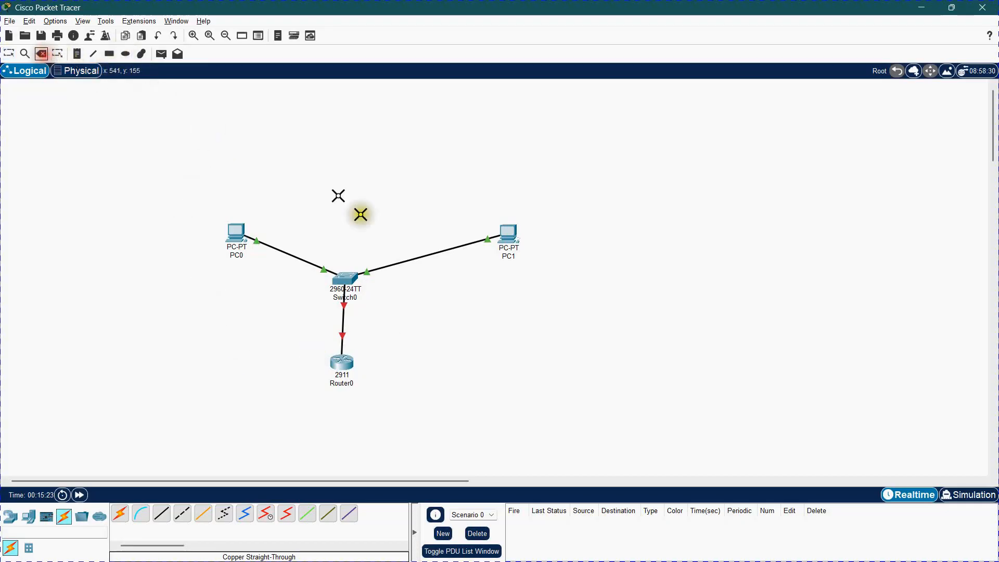
pyautogui.click(401, 263)
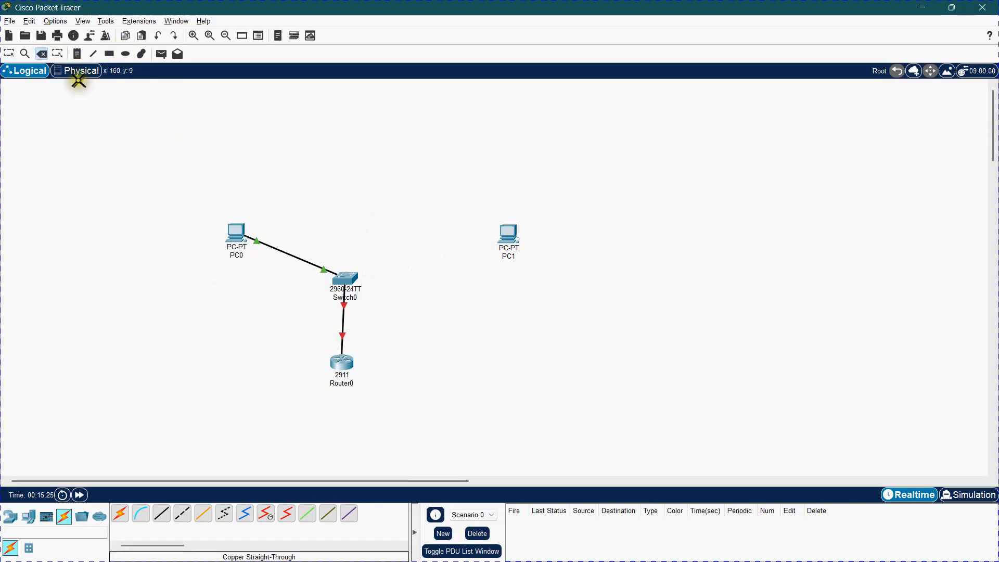
pyautogui.click(9, 54)
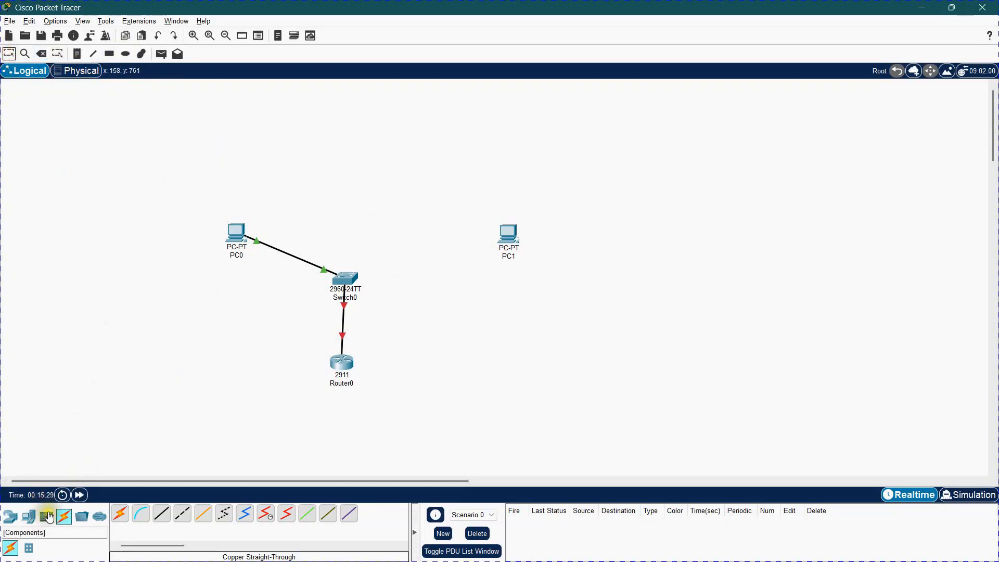
pyautogui.moveTo(331, 384); pyautogui.dragTo(424, 310)
pyautogui.moveTo(516, 238); pyautogui.dragTo(611, 243)
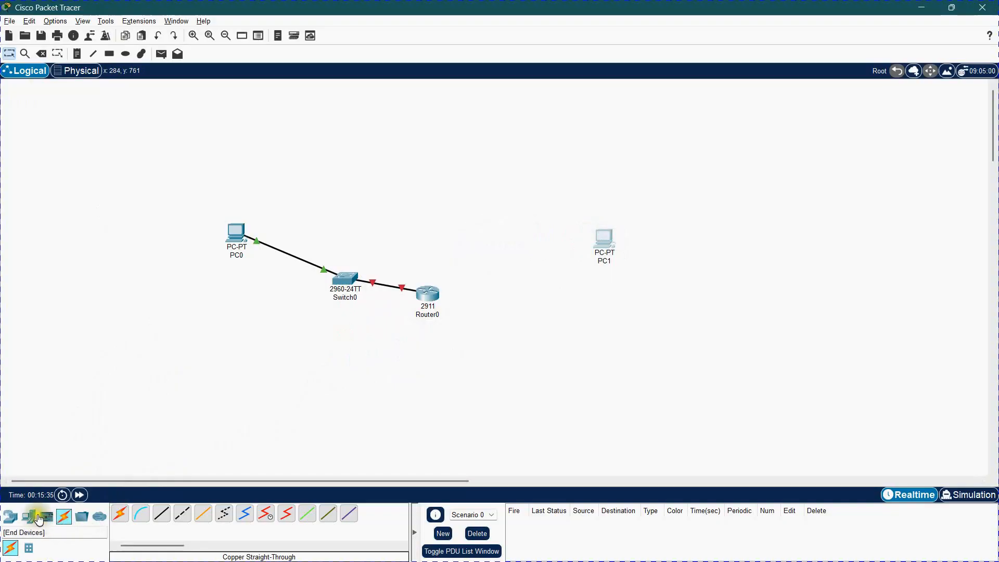
# - Add a 2960 switch between Router0 and PC1
pyautogui.click(10, 516)
pyautogui.click(29, 548)
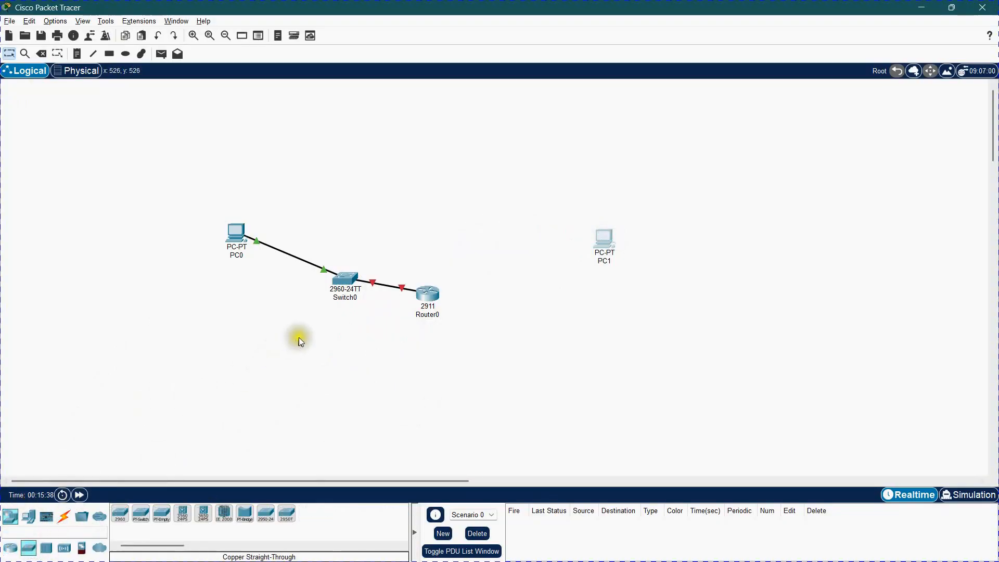
pyautogui.moveTo(119, 513); pyautogui.dragTo(529, 290)
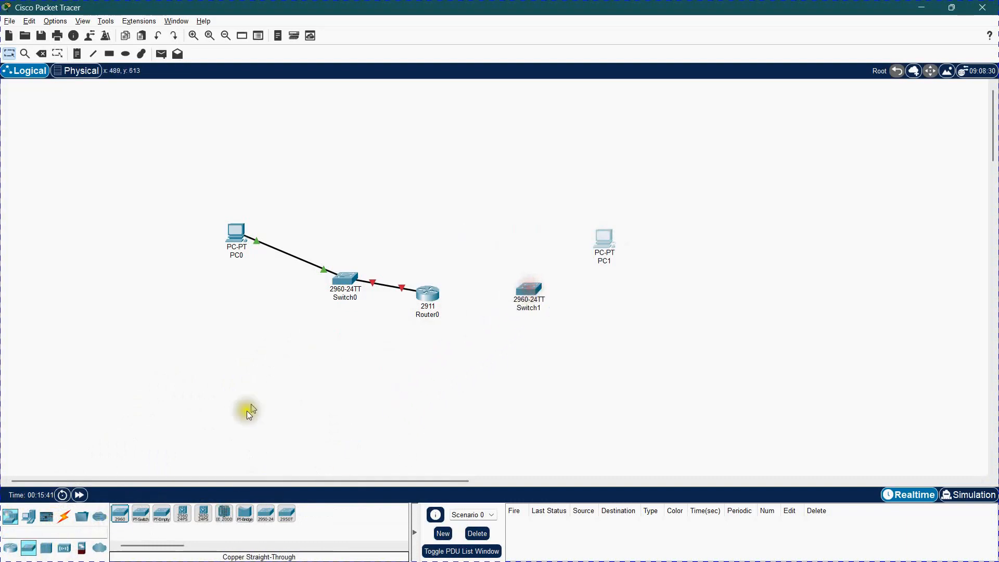
# - Connect Router0's GigabitEthernet0/1 port to a FastEthernet port on Switch1 with a Copper Straight-Through cable
pyautogui.click(65, 519)
pyautogui.click(165, 517)
pyautogui.click(430, 295)
pyautogui.click(465, 328)
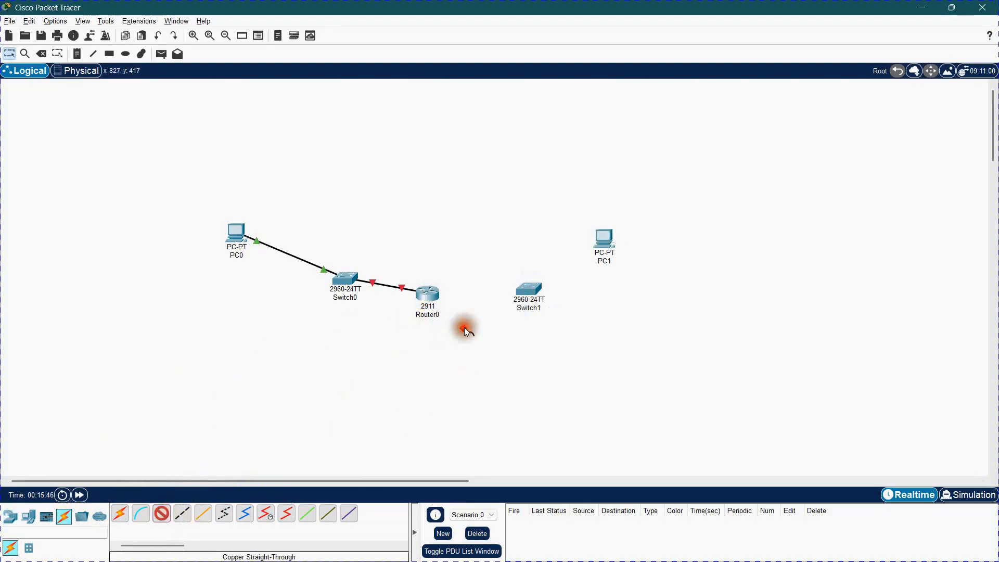
pyautogui.click(539, 302)
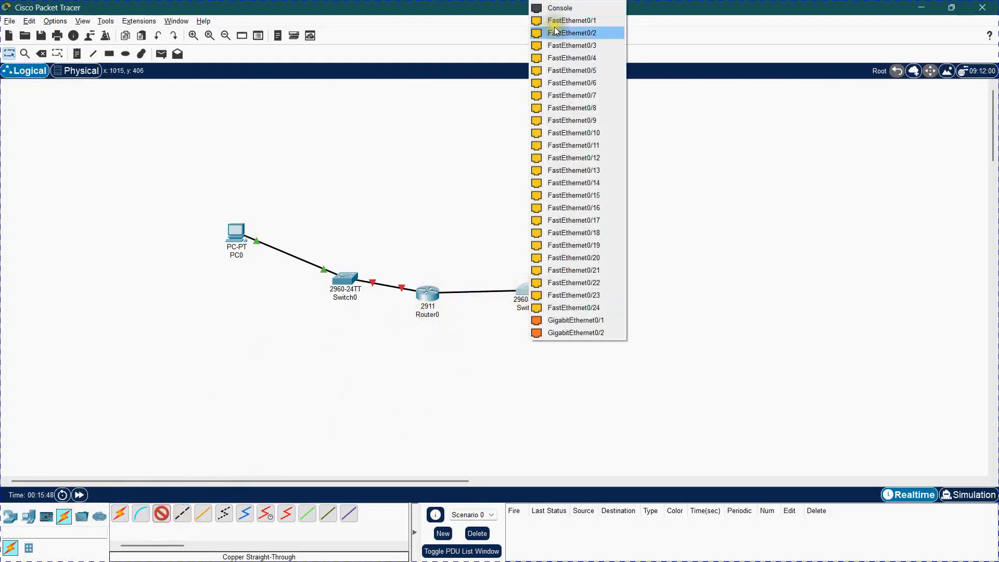
pyautogui.click(556, 32)
# - Connect Switch1 to PC1 with a Copper Straight-Through cable
pyautogui.click(161, 514)
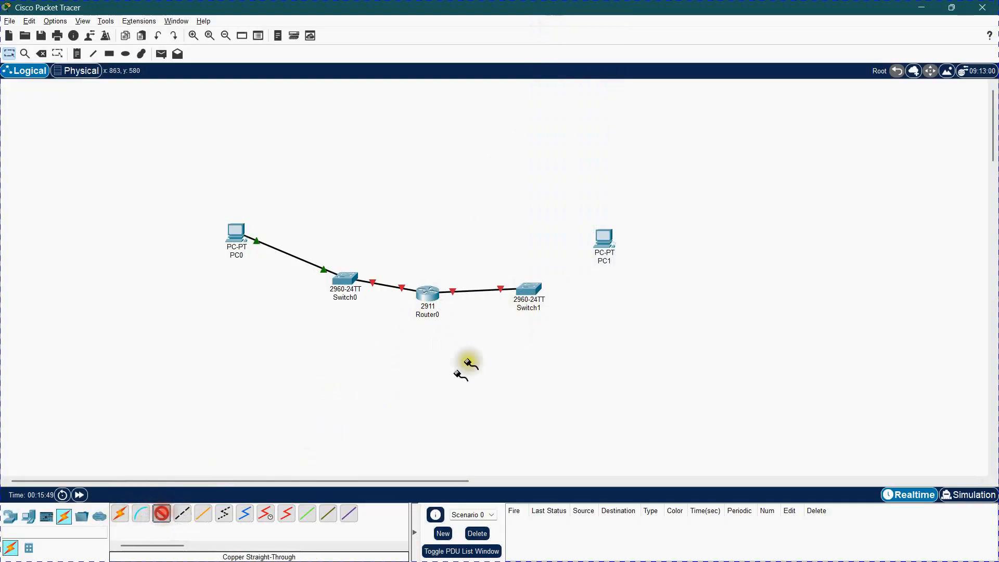
pyautogui.click(546, 291)
pyautogui.click(587, 31)
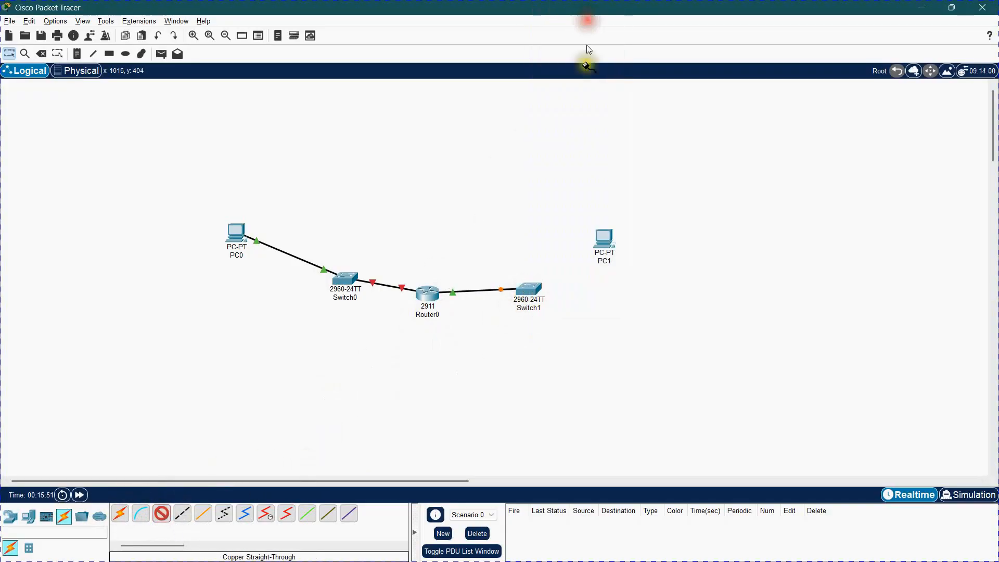
pyautogui.click(601, 239)
pyautogui.click(627, 280)
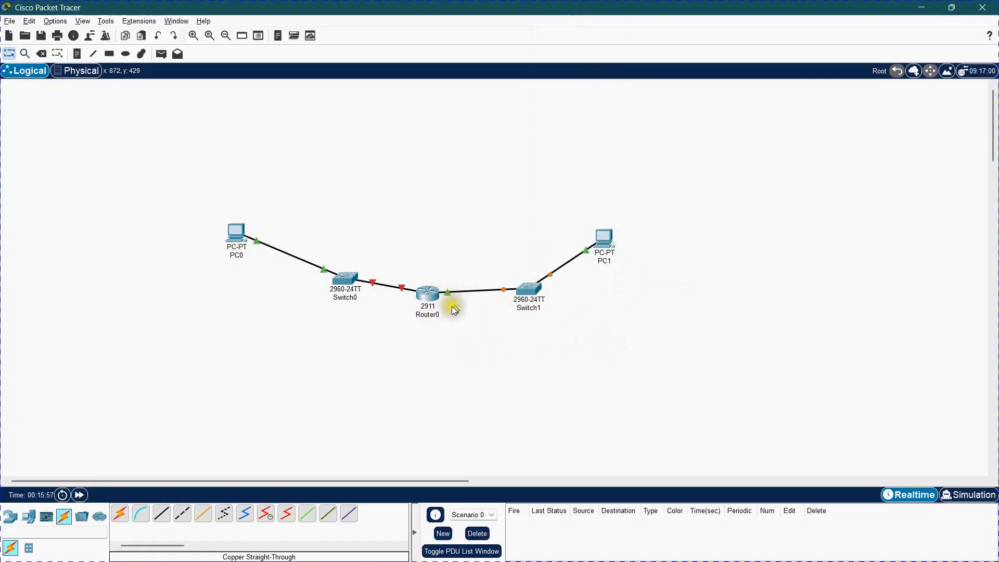
# - Check the ports on Router0's two links and the interface status messages in its CLI
pyautogui.click(443, 361)
pyautogui.moveTo(469, 290)
pyautogui.moveTo(401, 288)
pyautogui.click(424, 295)
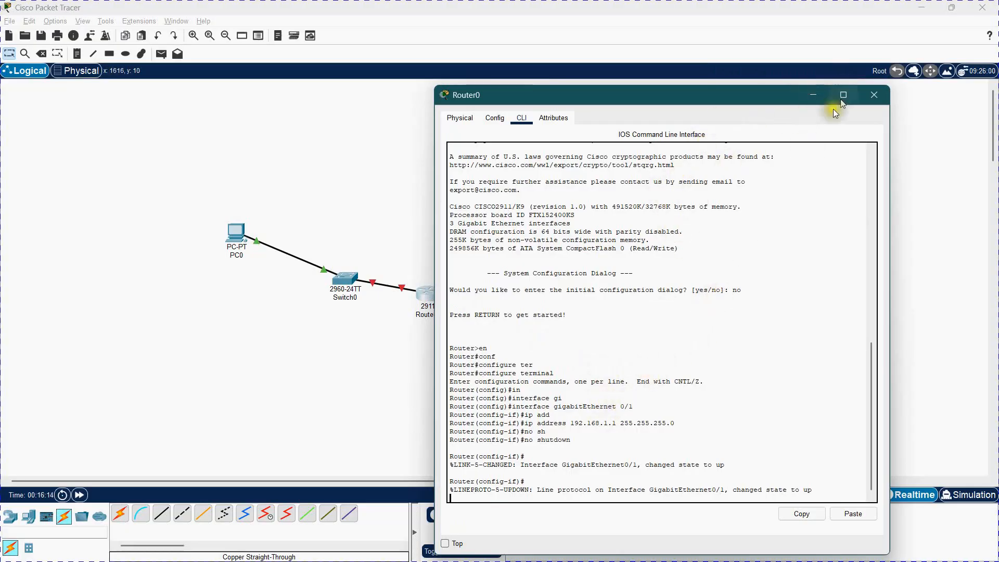
pyautogui.click(519, 437)
pyautogui.press('Return')
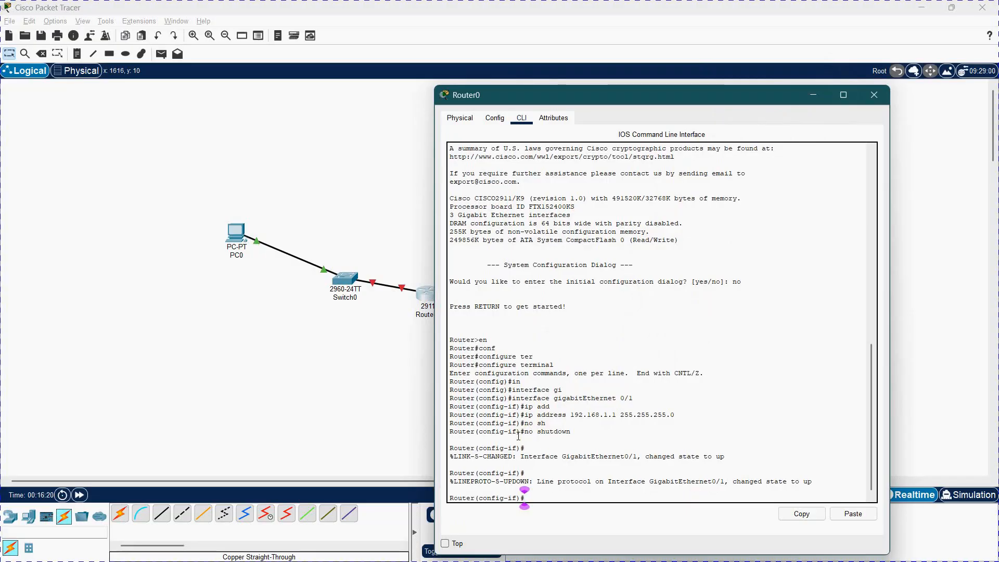
pyautogui.click(320, 427)
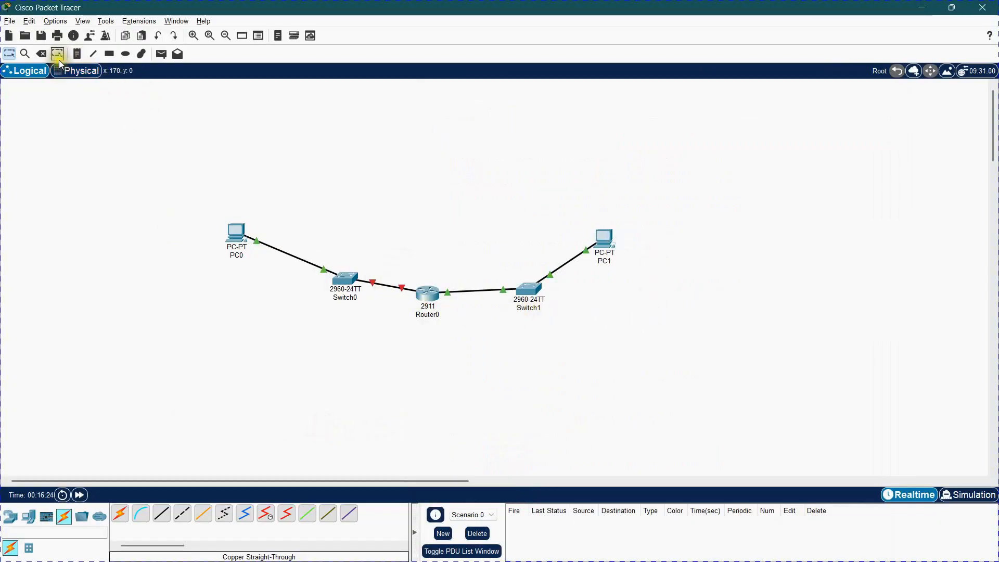
# - Delete the cable between Router0 and Switch1, and remove Switch1 from the topology
pyautogui.click(42, 53)
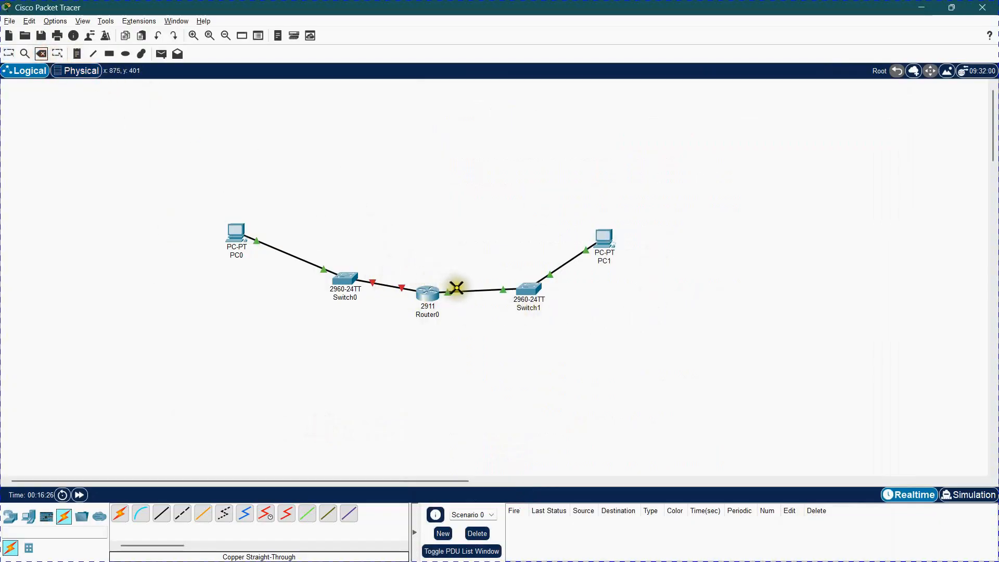
pyautogui.click(493, 292)
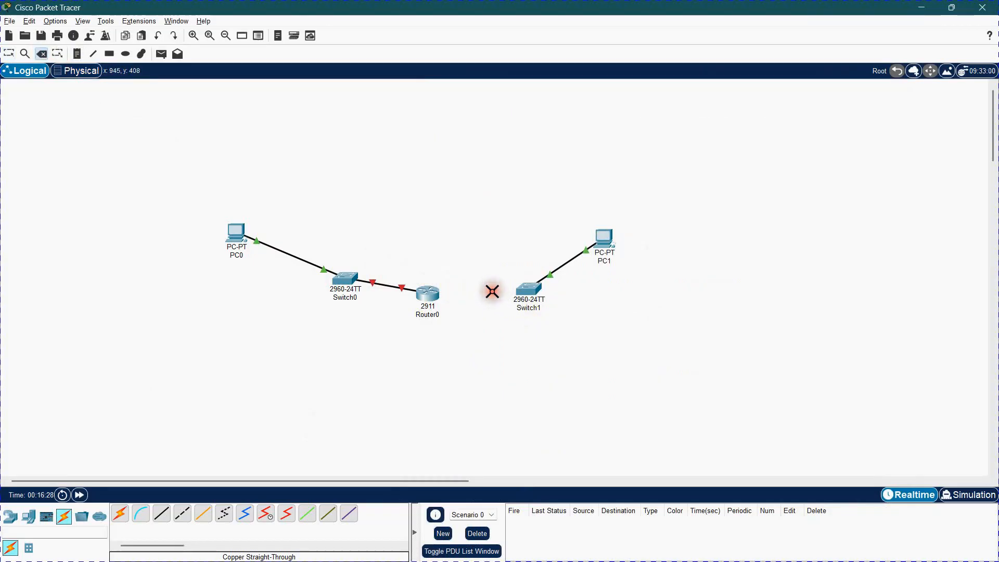
pyautogui.click(11, 56)
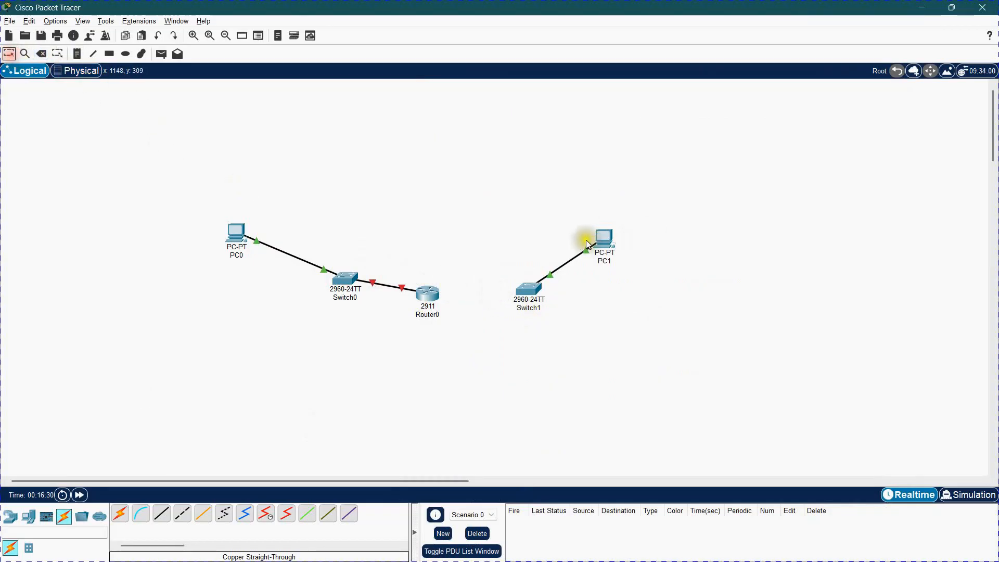
pyautogui.click(38, 52)
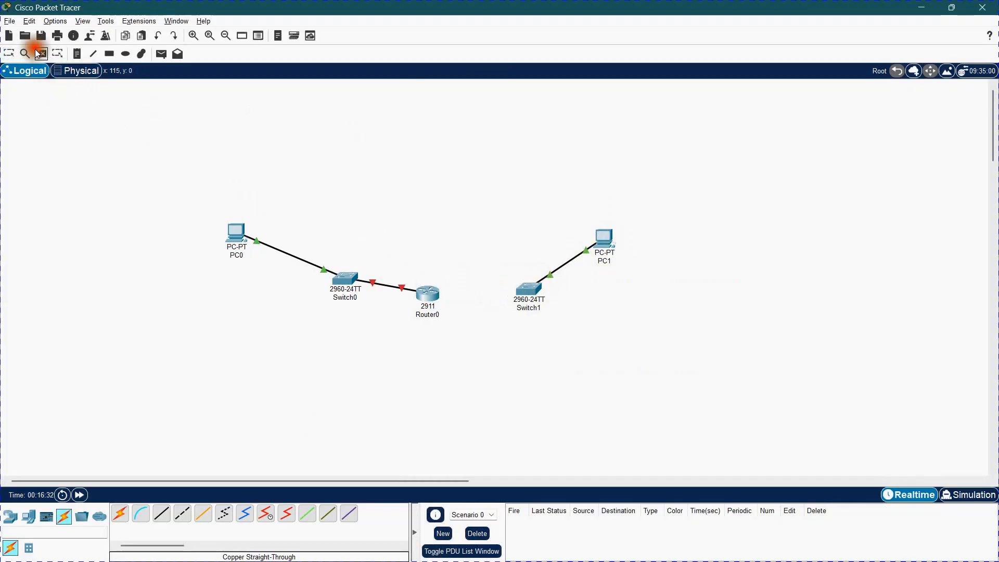
pyautogui.click(530, 288)
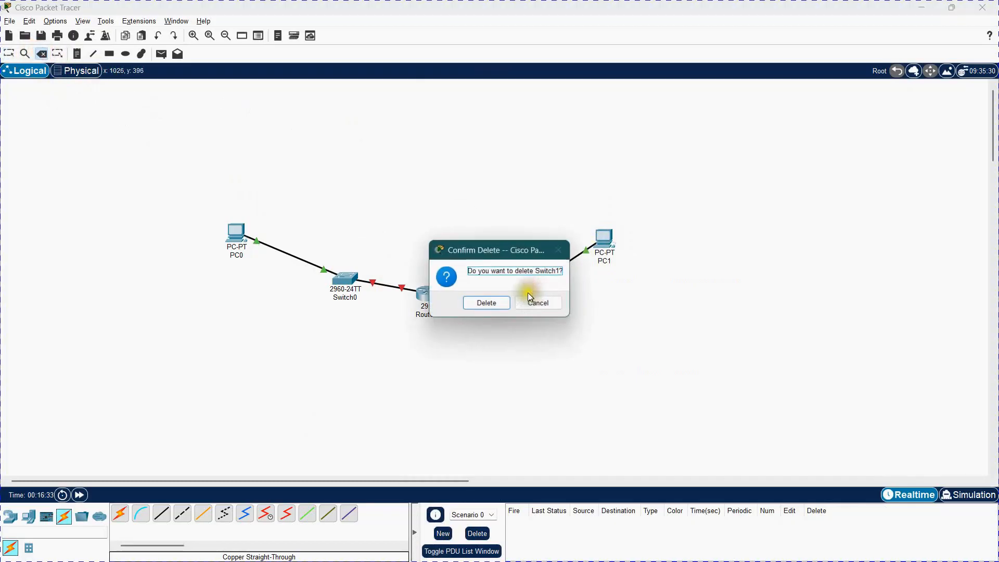
pyautogui.click(492, 302)
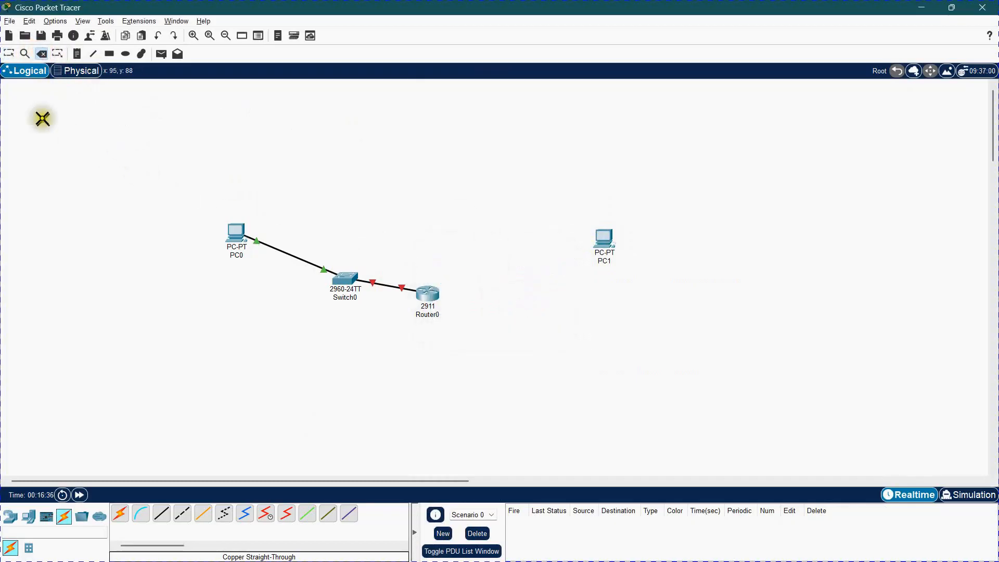
# - Move PC1 above Router0 and connect its FastEthernet0 port to Switch0's FastEthernet0/2 port with a Copper Straight-Through cable
pyautogui.click(9, 54)
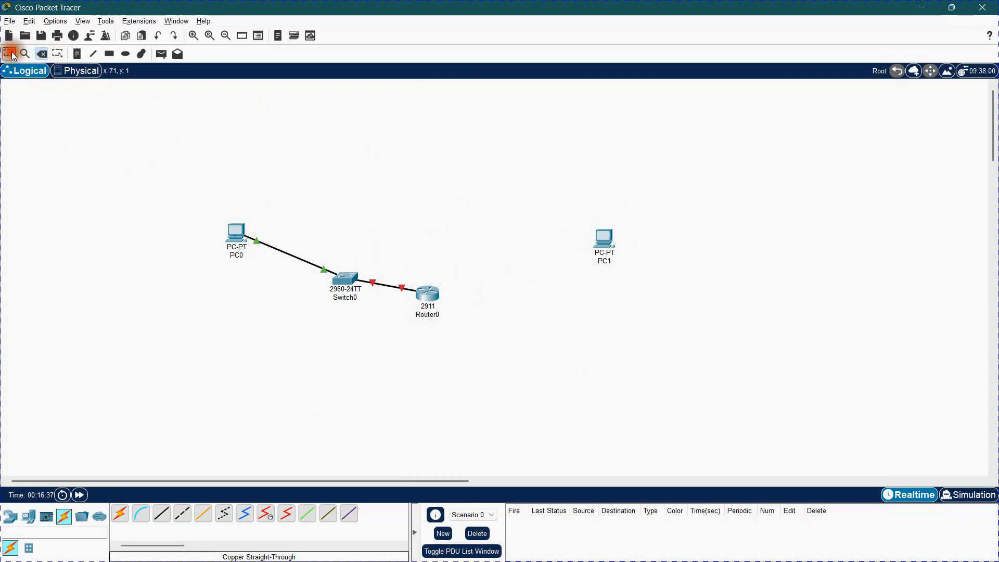
pyautogui.moveTo(606, 243); pyautogui.dragTo(419, 191)
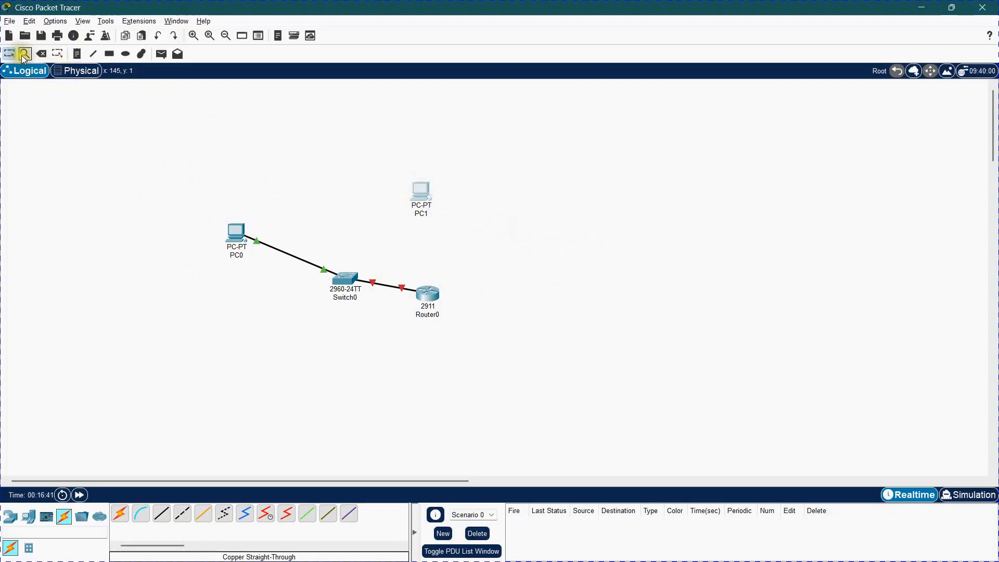
pyautogui.click(158, 520)
pyautogui.click(421, 198)
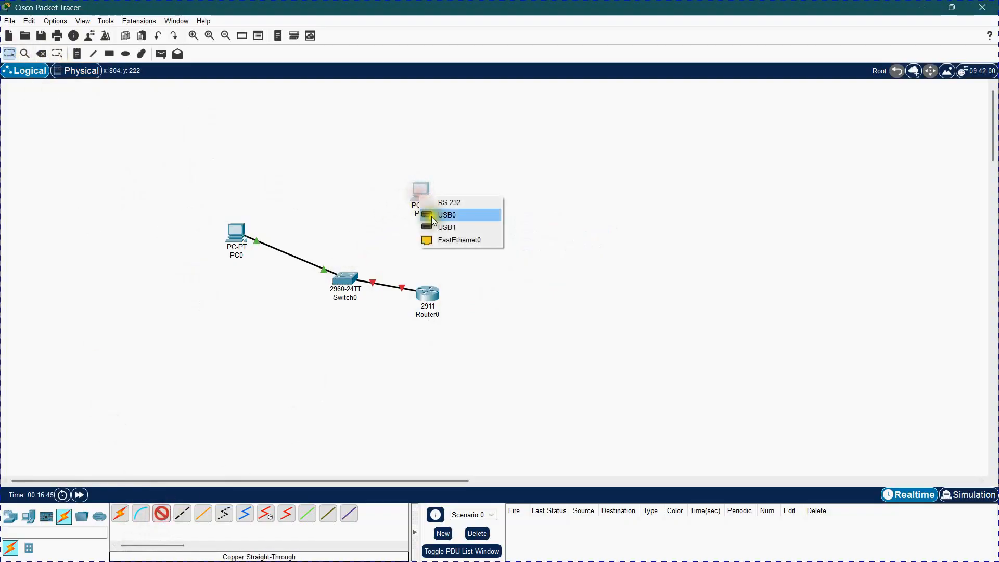
pyautogui.click(447, 241)
pyautogui.click(345, 280)
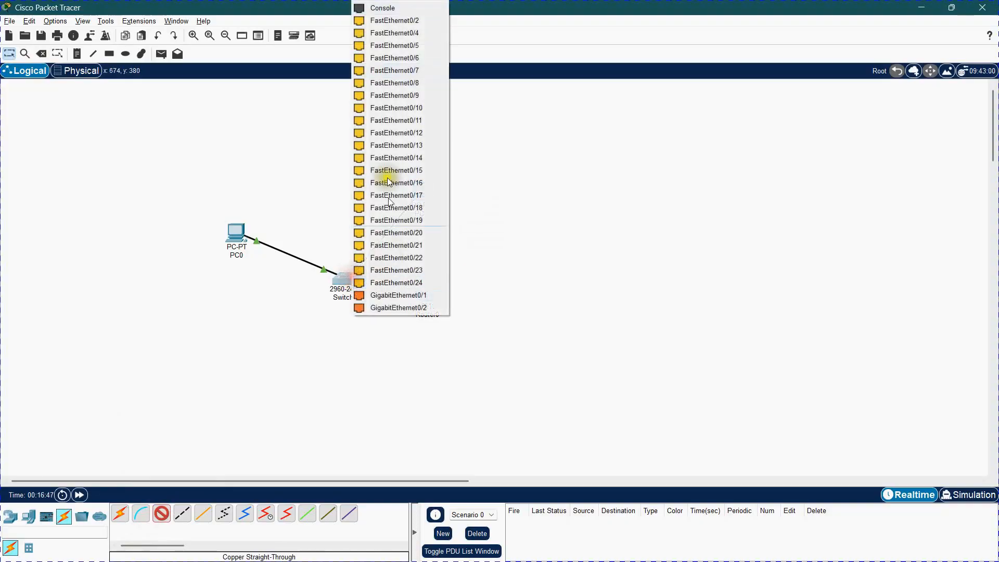
pyautogui.click(386, 21)
pyautogui.click(404, 324)
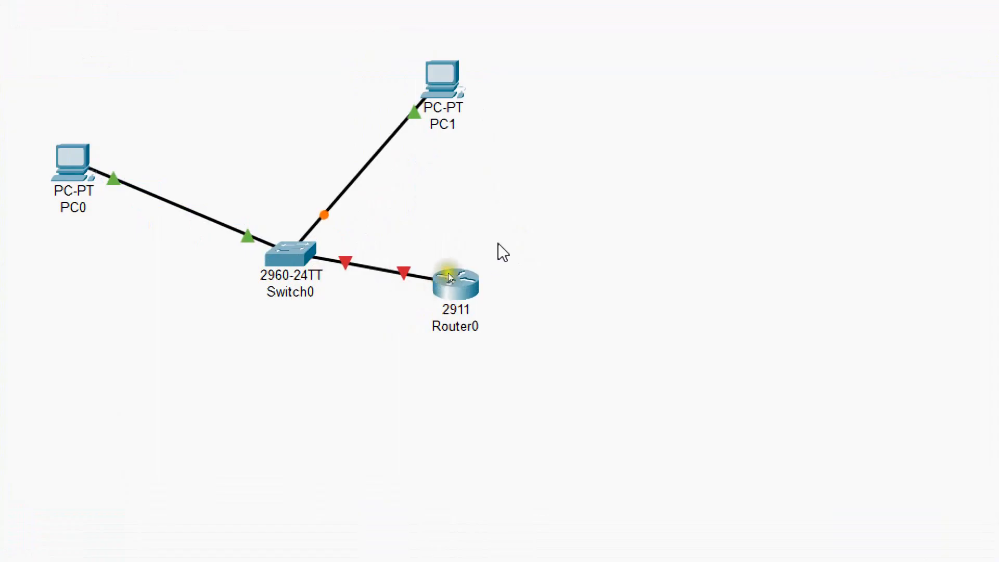
# - In Router0's CLI, exit the current interface and enter configuration mode for interface gigabitEthernet 0/0
pyautogui.moveTo(379, 267)
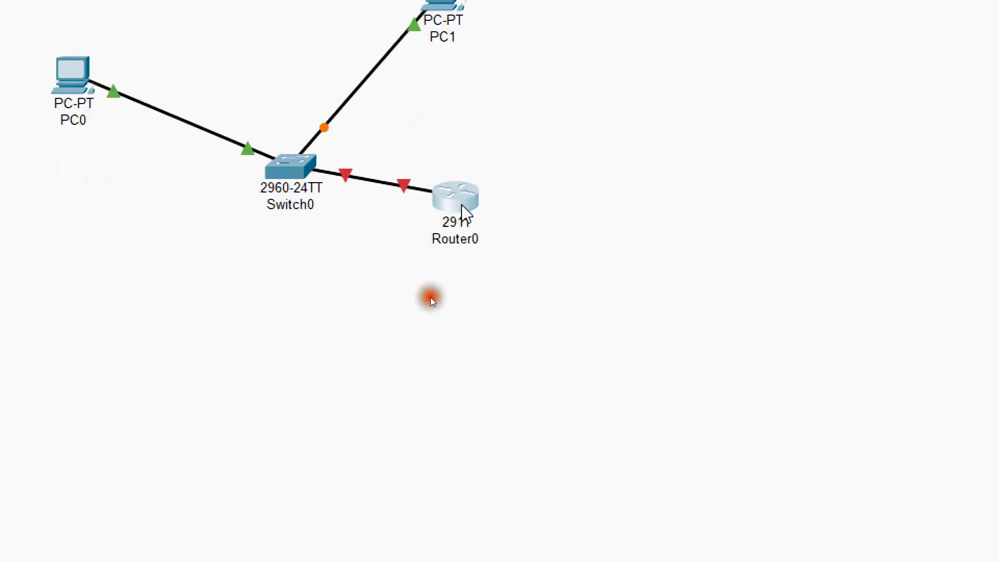
pyautogui.click(460, 283)
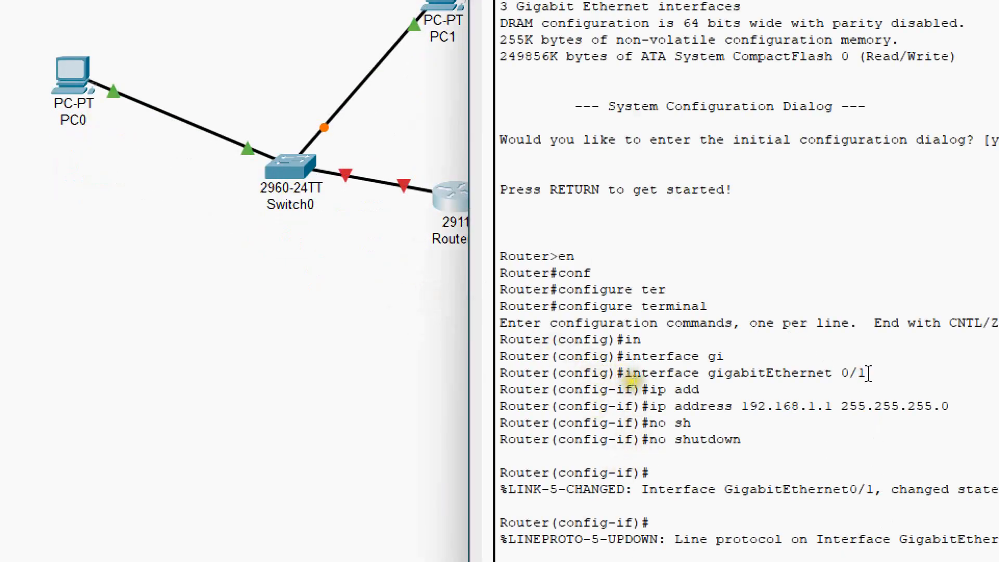
pyautogui.scroll(-1, 869, 374)
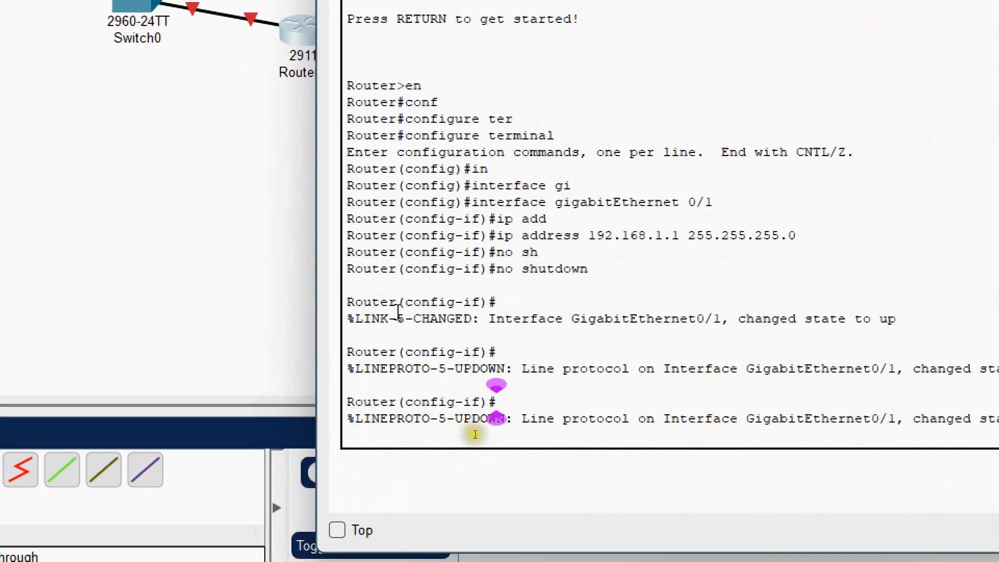
pyautogui.press('Return')
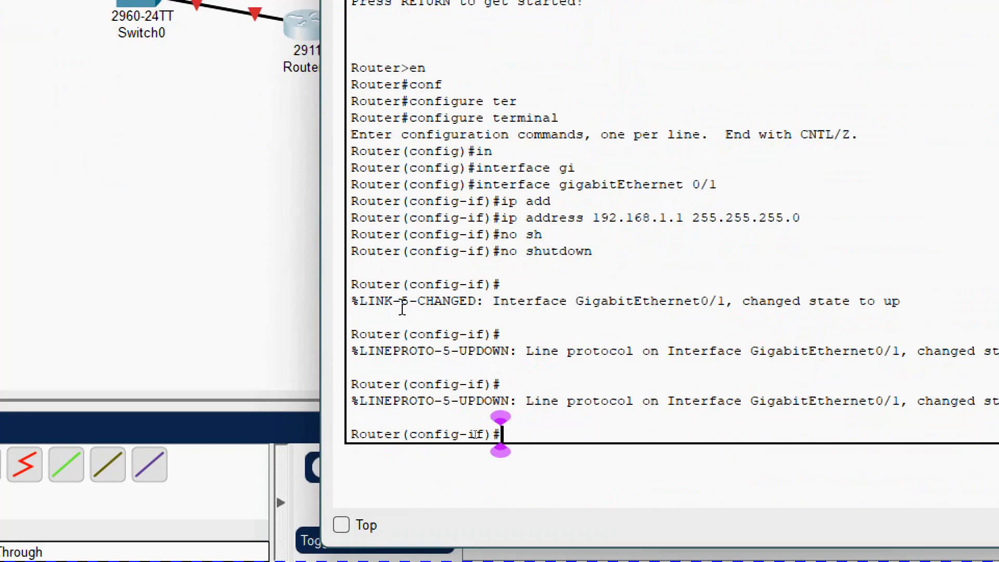
pyautogui.write('interfac')
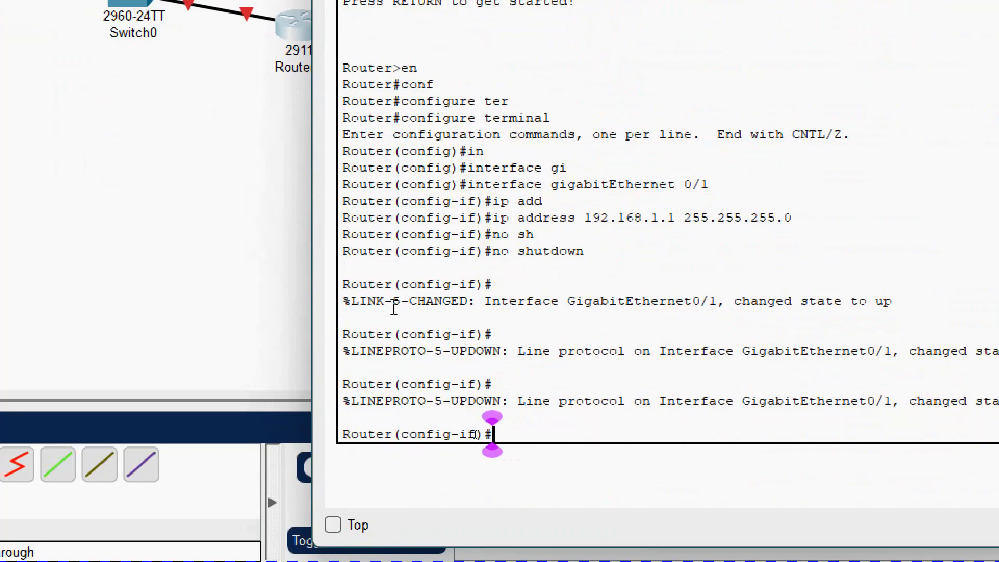
pyautogui.write('exit')
pyautogui.press('Return')
pyautogui.write('in')
pyautogui.press('Tab')
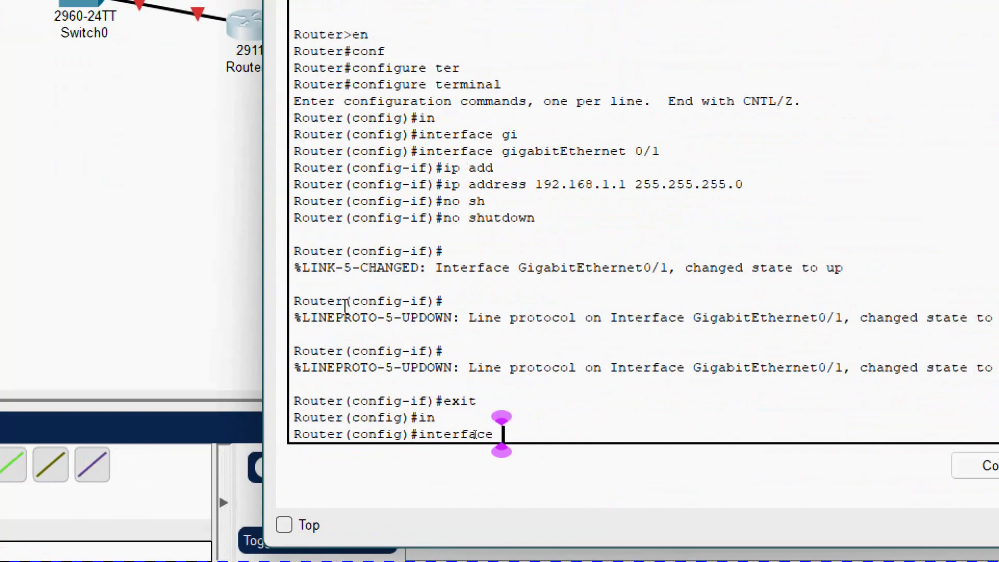
pyautogui.write('gi')
pyautogui.press('Tab')
pyautogui.write('0/0')
pyautogui.press('Return')
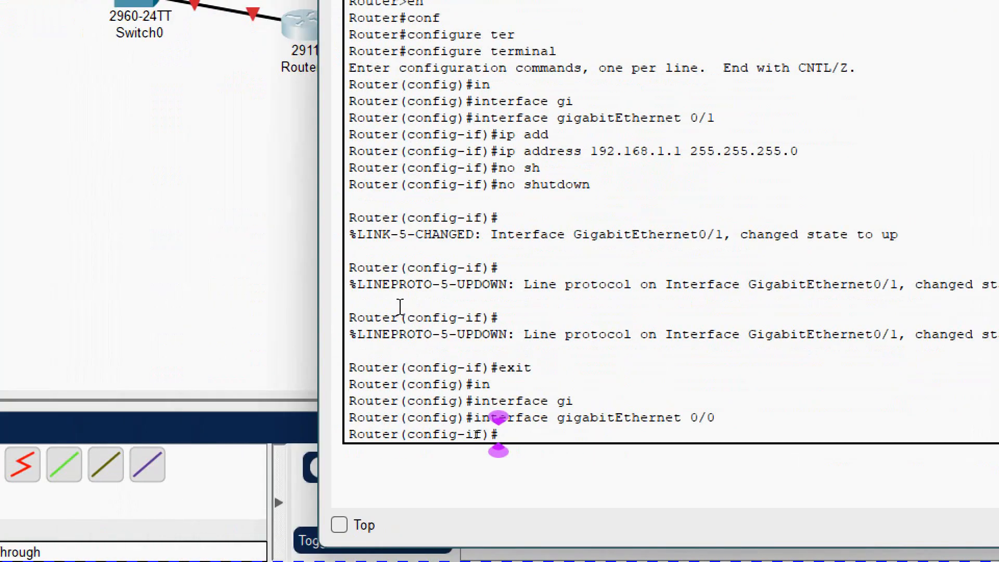
# - Try to assign IP address 192.168.1.1 with mask 255.255.255.0 to Router0's GigabitEthernet0/0 interface
pyautogui.write('ip add')
pyautogui.press('Tab')
pyautogui.write('192.168.')
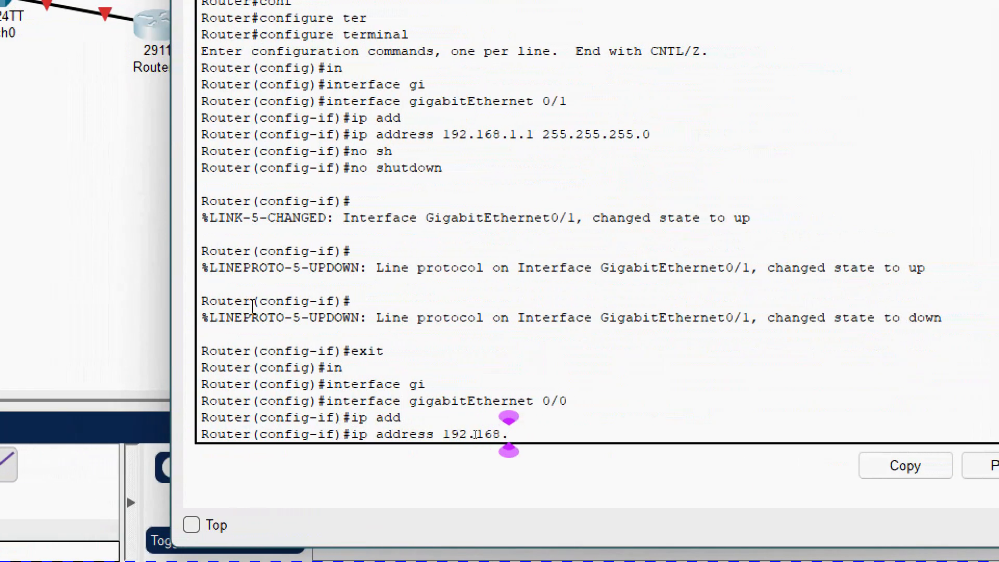
pyautogui.write('1.1 255.255.25')
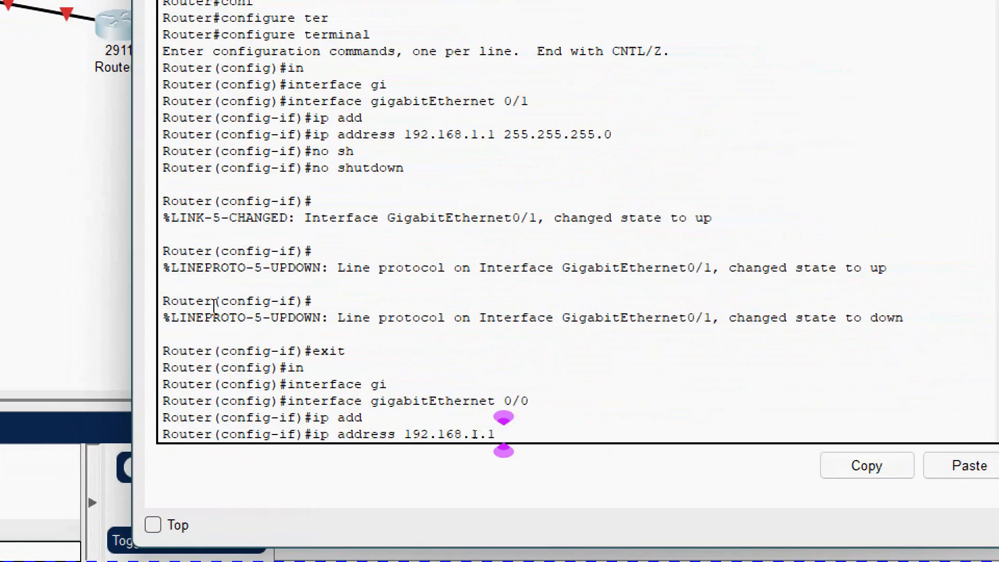
pyautogui.write('5.0')
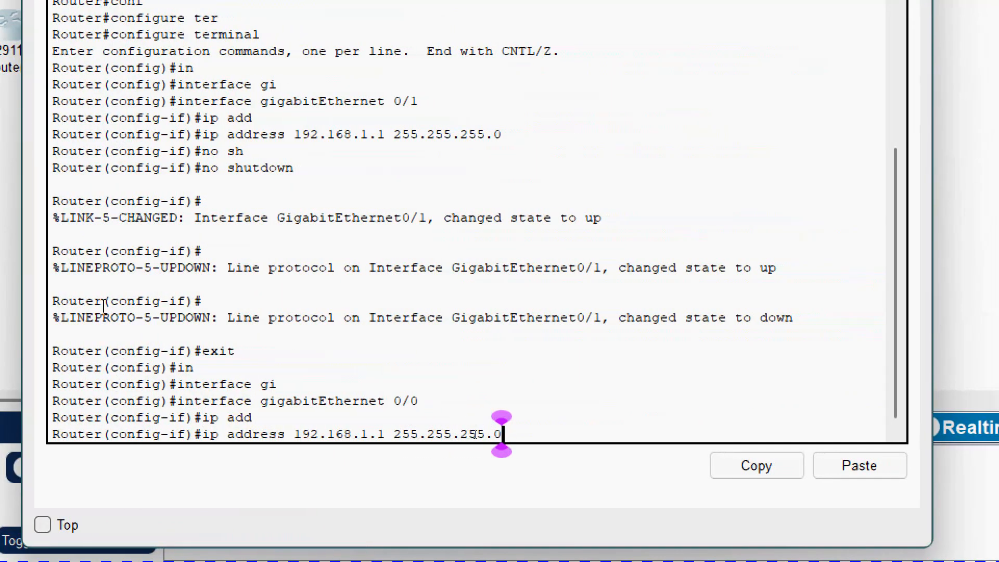
pyautogui.press('Return')
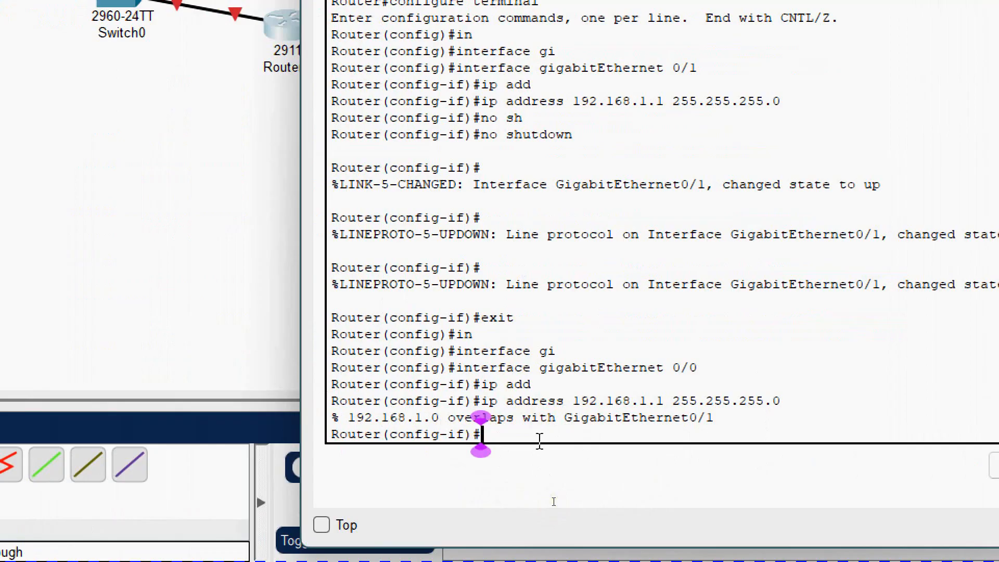
# - Try to enable Router0's GigabitEthernet0/0 interface with the no shutdown command
pyautogui.write('no s')
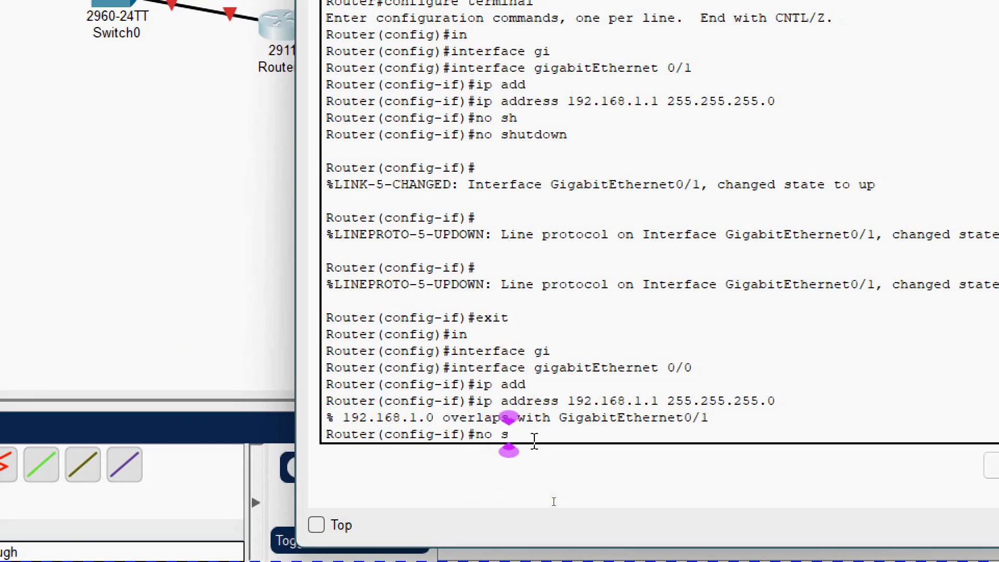
pyautogui.write('hu')
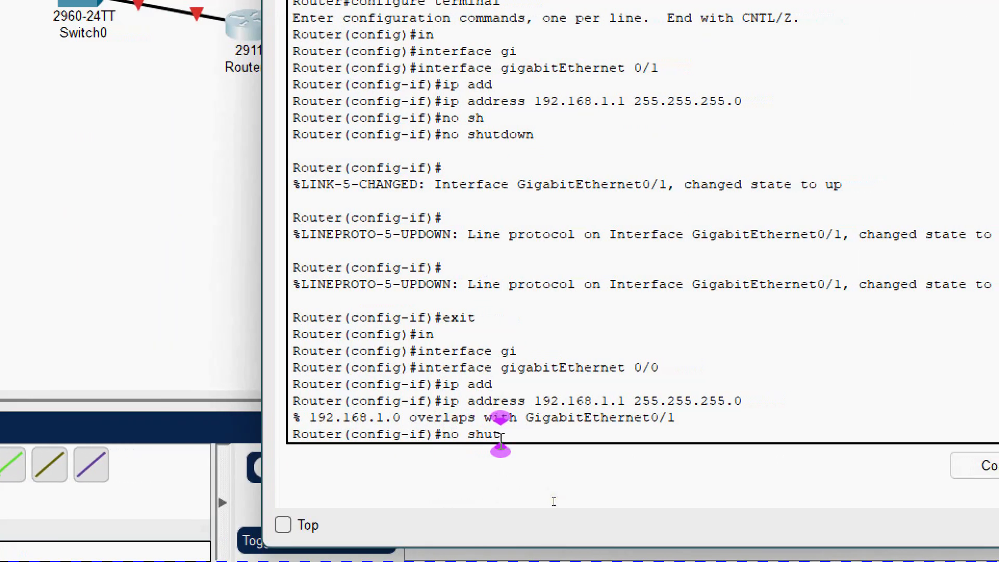
pyautogui.write('t')
pyautogui.press('Tab')
pyautogui.press('Return')
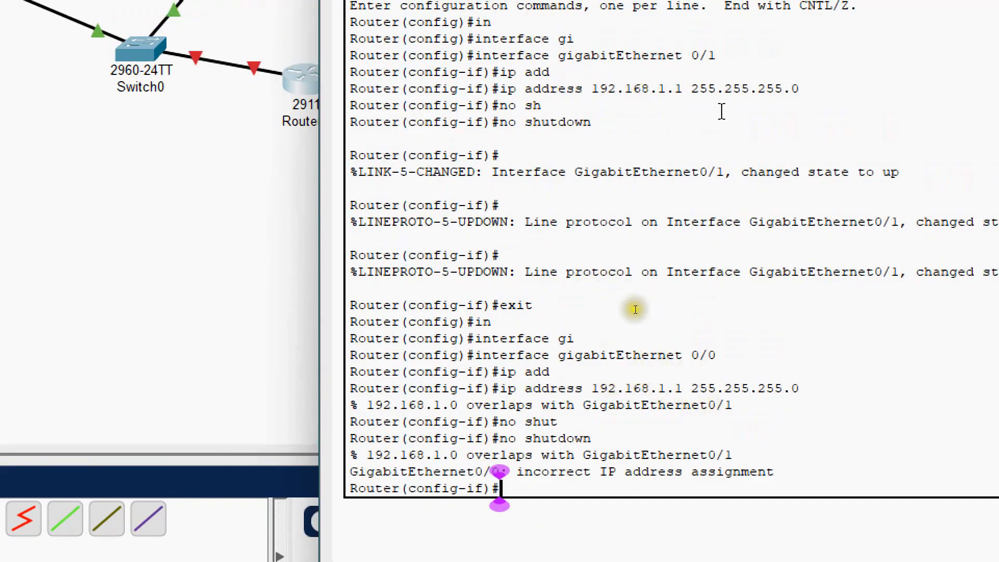
# - Check the IP address entered for GigabitEthernet0/1, exit interface configuration mode and return to the topology
pyautogui.moveTo(584, 89); pyautogui.dragTo(691, 87)
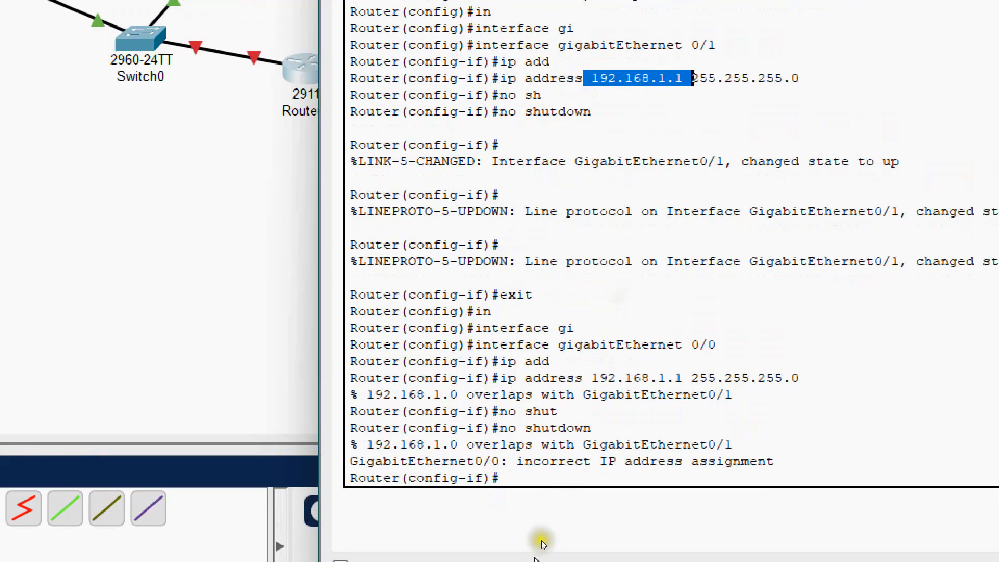
pyautogui.click(554, 451)
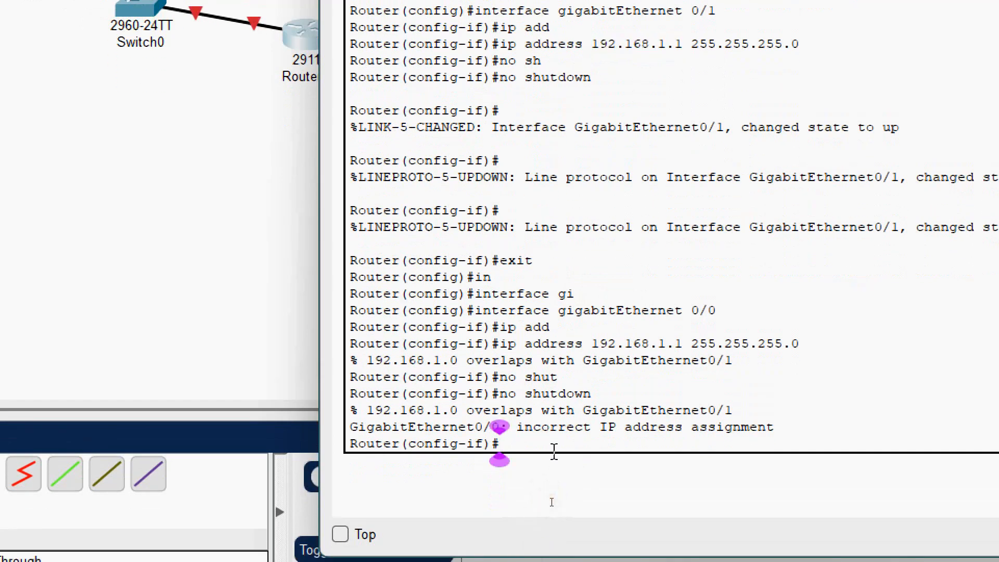
pyautogui.write('exit')
pyautogui.press('Return')
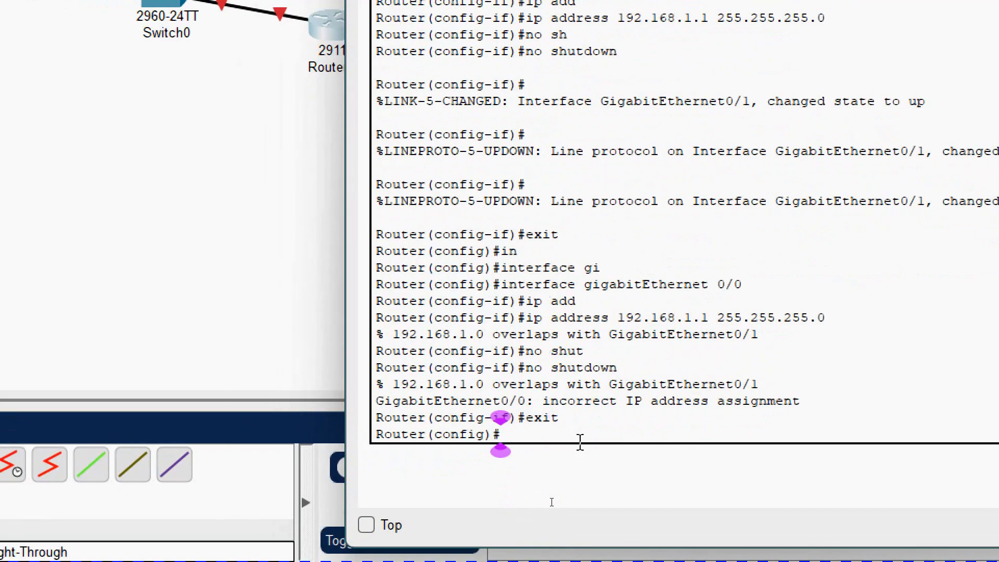
pyautogui.click(325, 384)
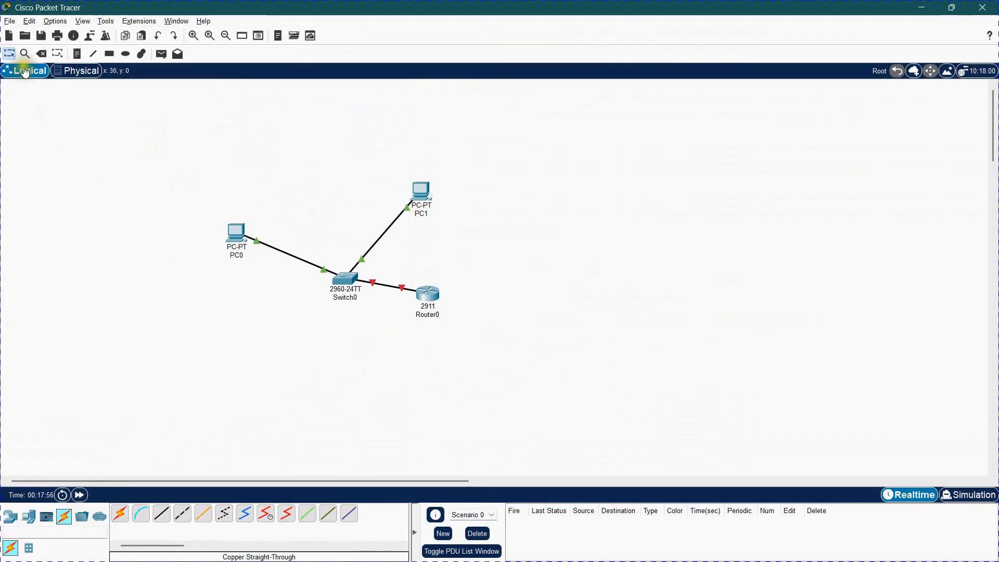
# - Delete the cable between Switch0 and Router0
pyautogui.click(41, 53)
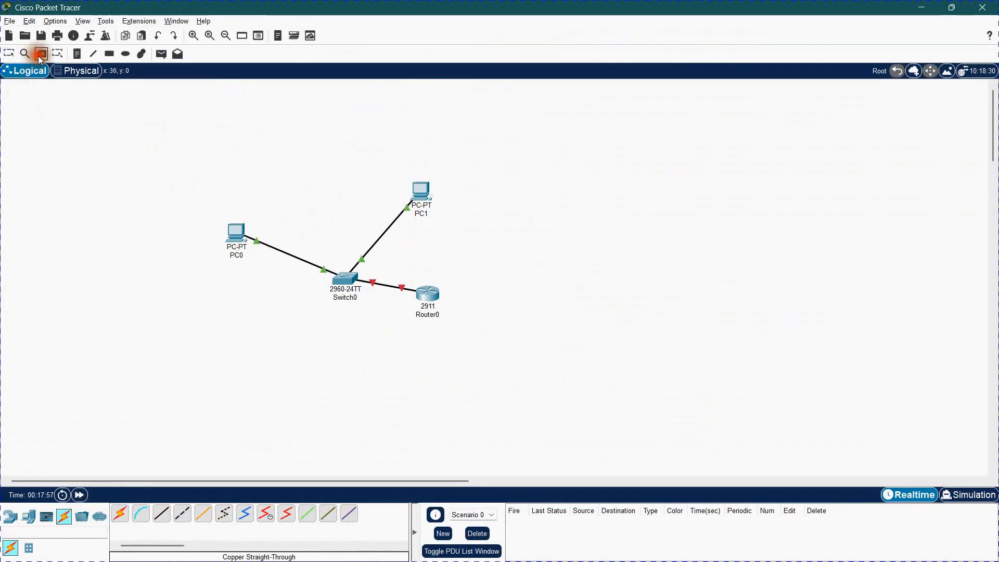
pyautogui.click(380, 285)
pyautogui.click(11, 56)
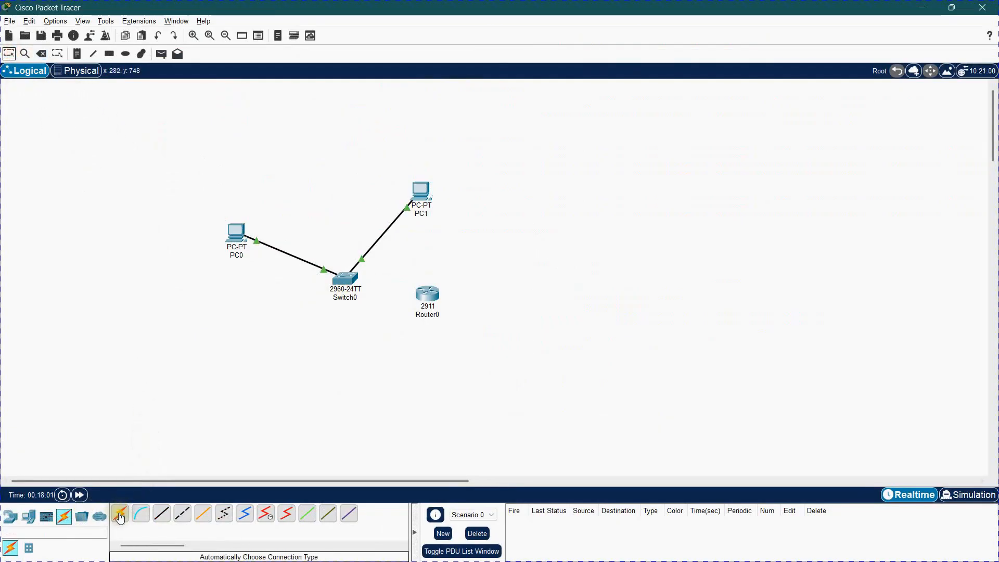
# - Connect Router0's GigabitEthernet0/1 port to Switch0's FastEthernet0/3 port with a Copper Straight-Through cable
pyautogui.click(162, 516)
pyautogui.click(427, 295)
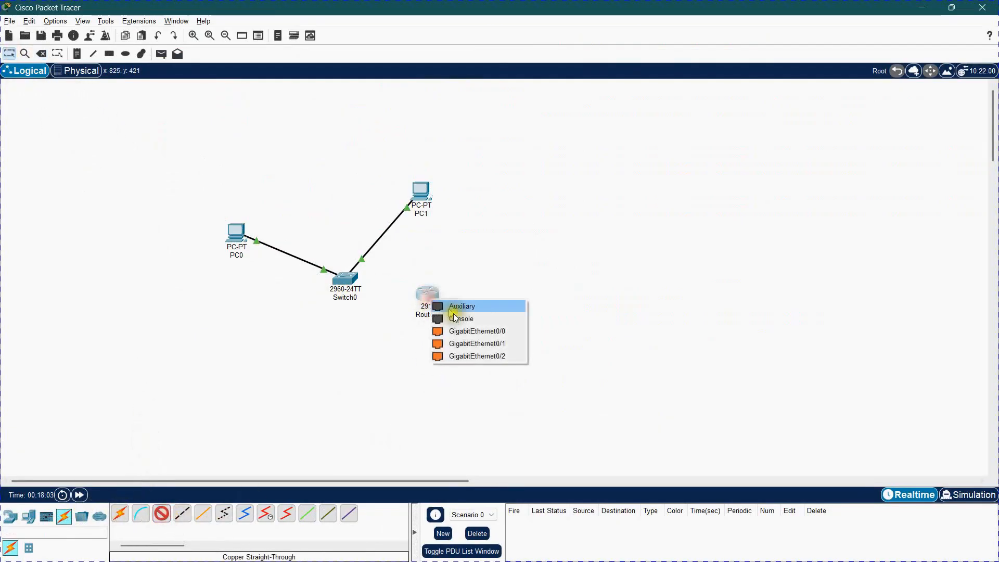
pyautogui.click(483, 345)
pyautogui.click(345, 283)
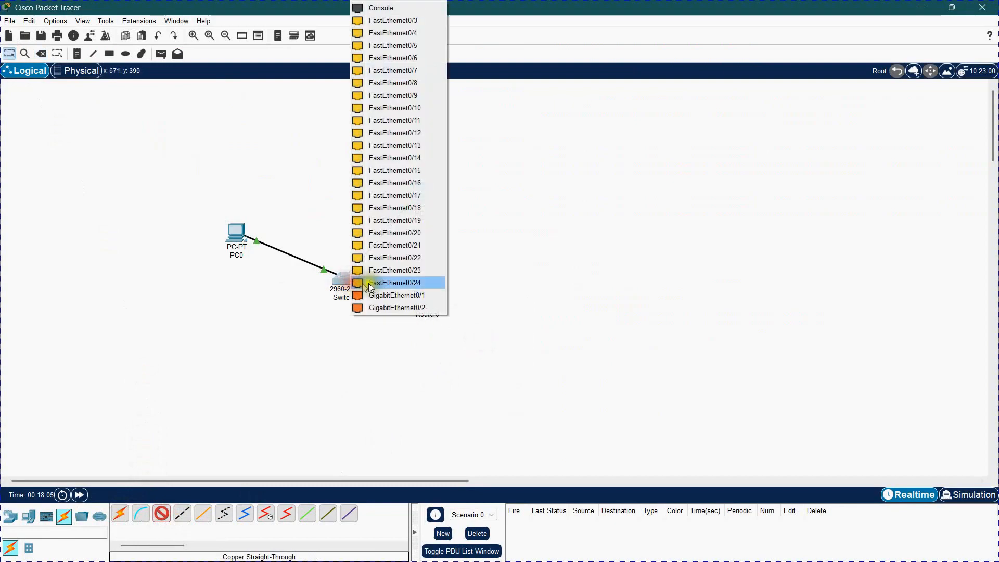
pyautogui.click(393, 21)
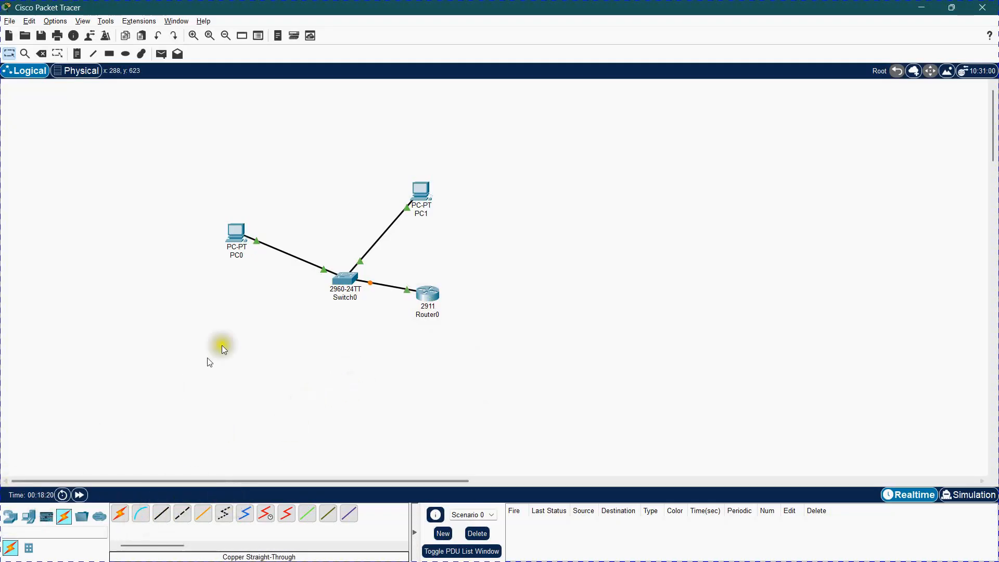
# - Ping 192.168.1.11 from PC0's command prompt and return to the topology
pyautogui.click(238, 233)
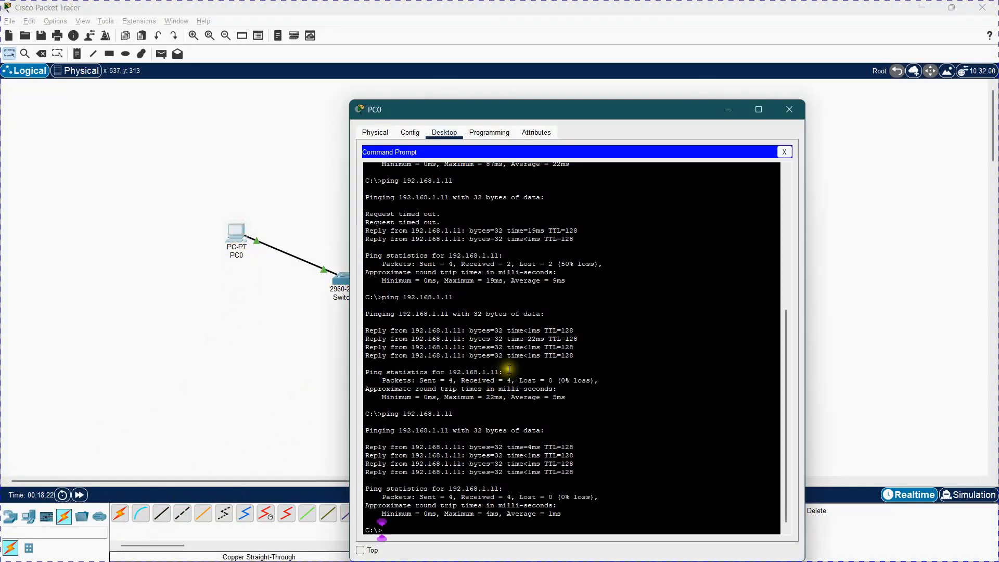
pyautogui.press('Up')
pyautogui.press('Return')
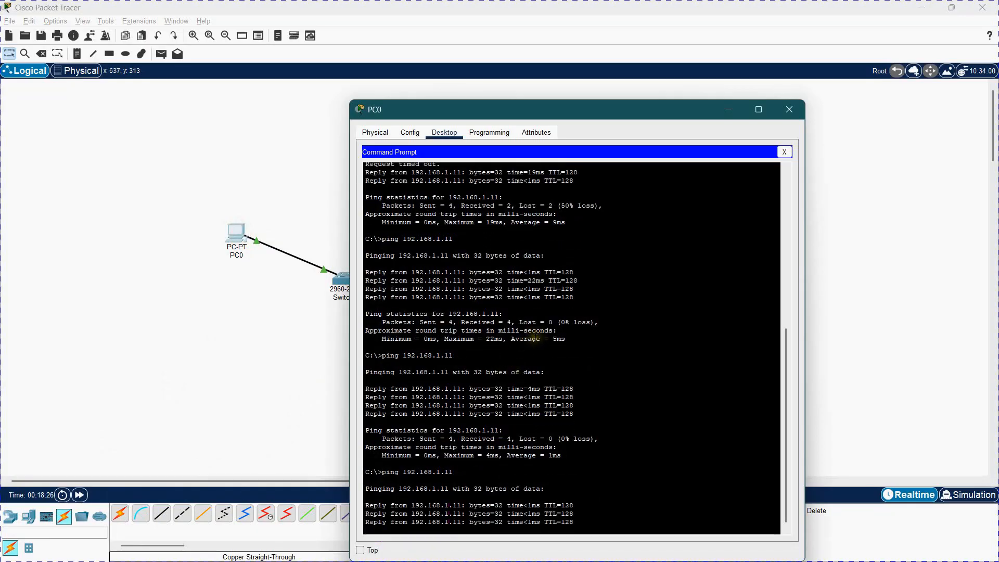
pyautogui.click(909, 337)
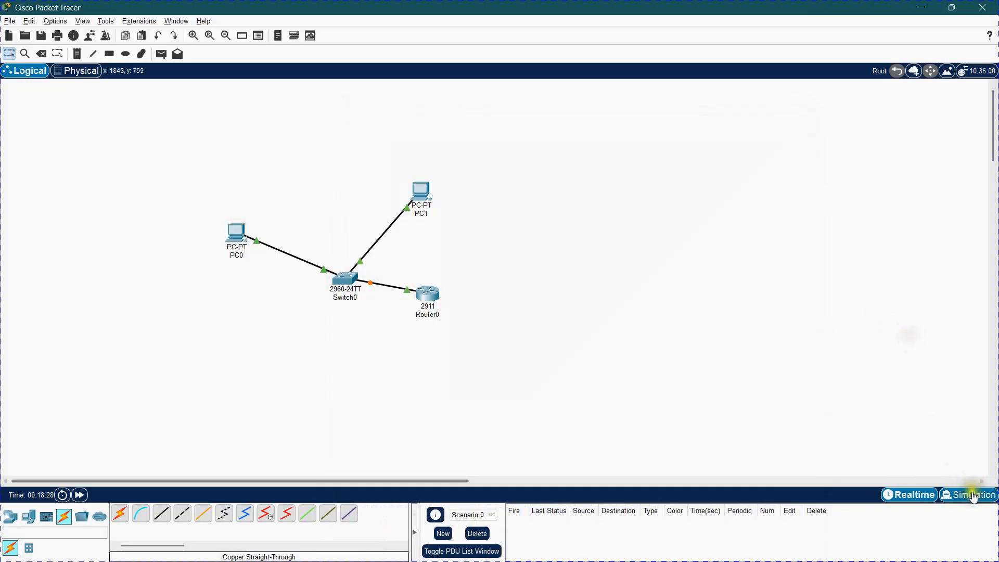
# - Switch to Simulation mode, repeat the ping to 192.168.1.11 from PC0 and bring the topology back into view
pyautogui.click(972, 495)
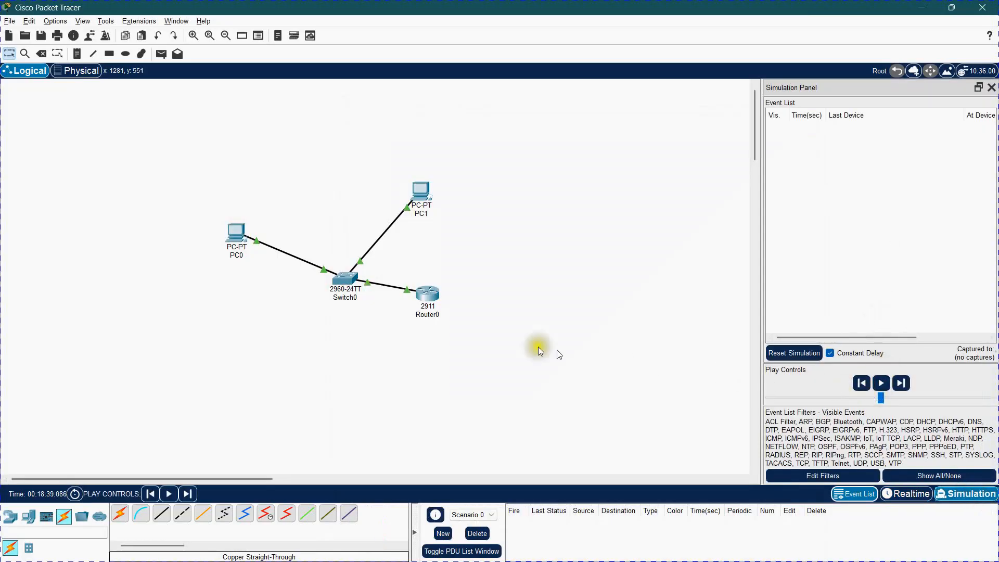
pyautogui.click(235, 234)
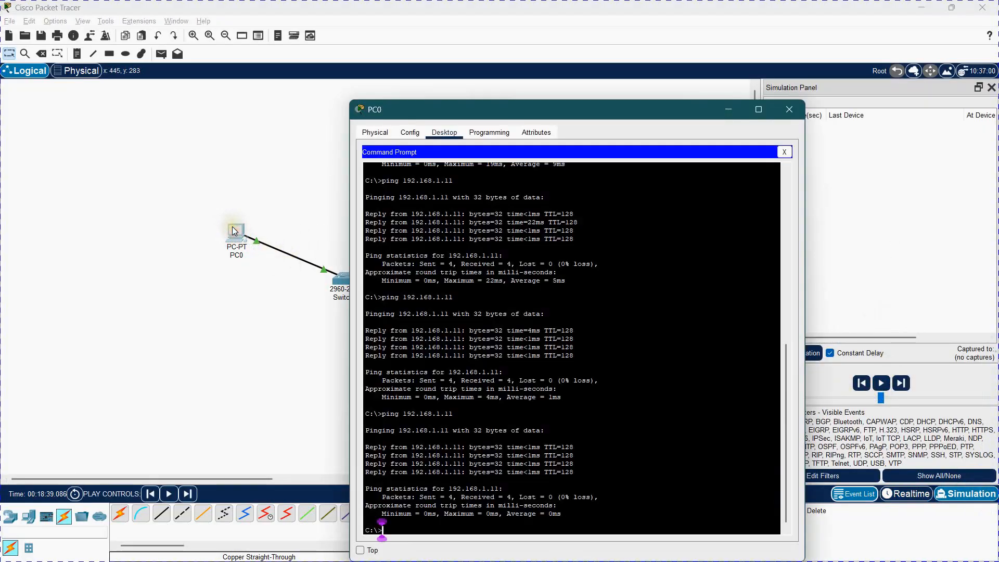
pyautogui.press('Return')
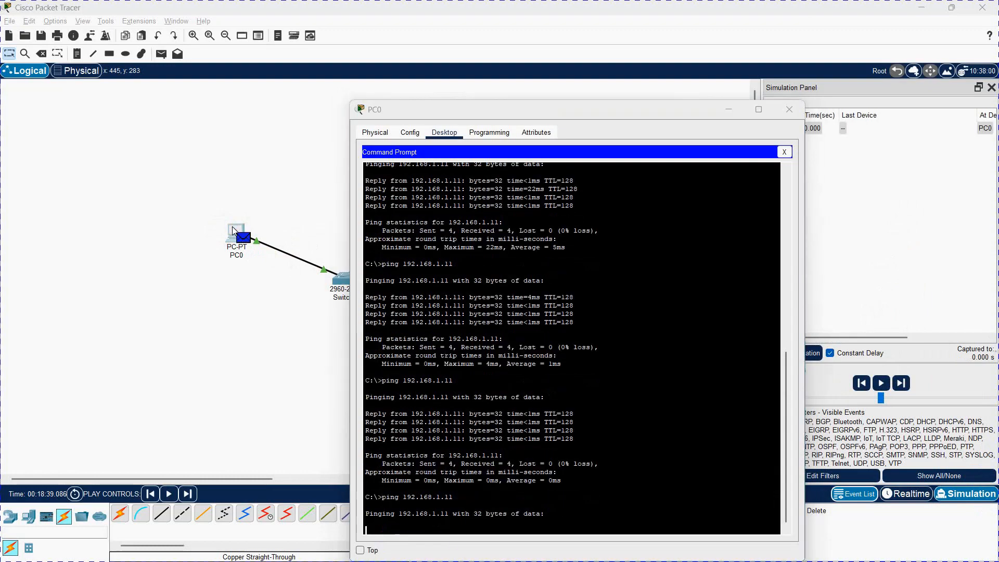
pyautogui.click(236, 208)
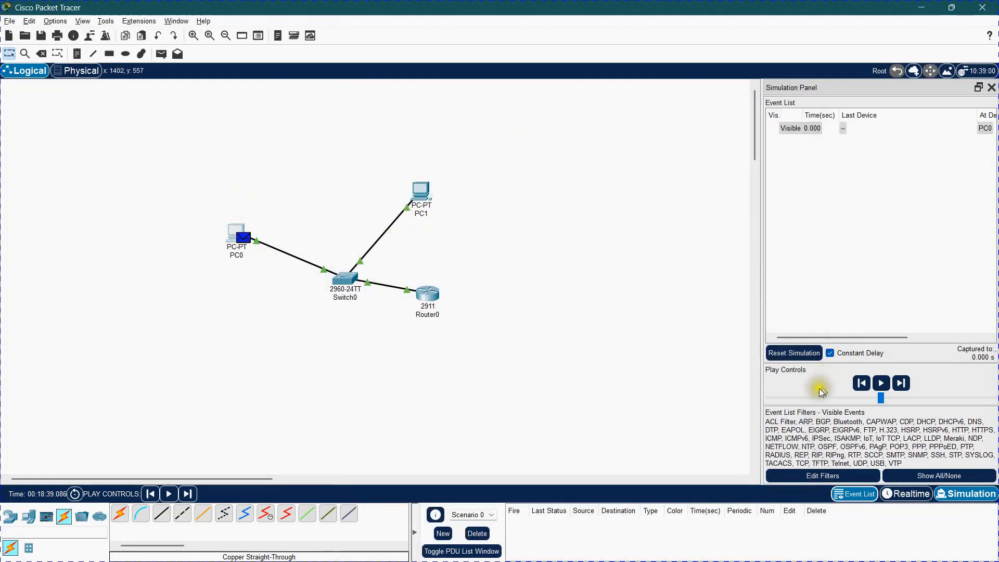
# - Play the simulated ping from PC0 to PC1, watch its path through Switch0 and return to Realtime mode
pyautogui.click(879, 383)
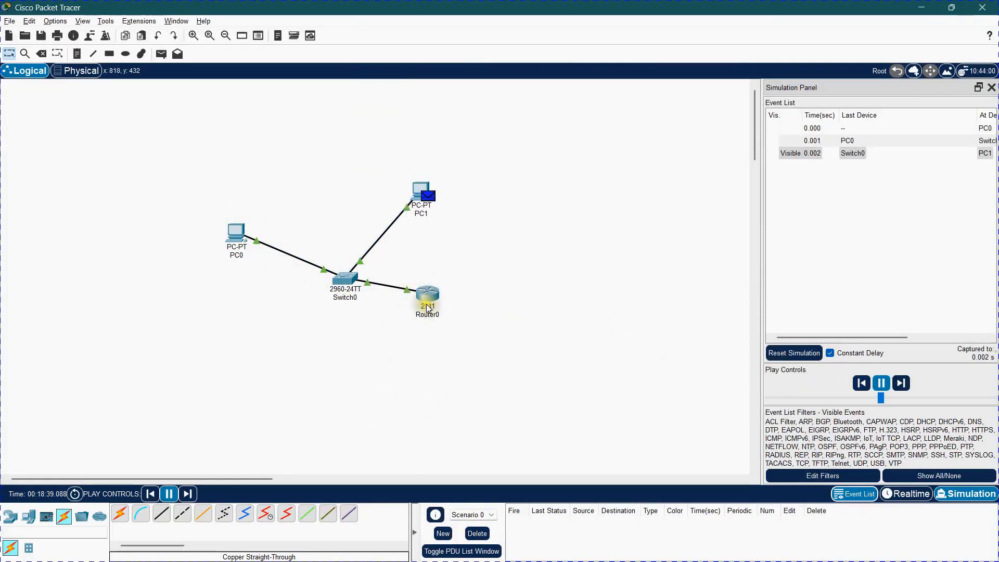
pyautogui.moveTo(427, 308)
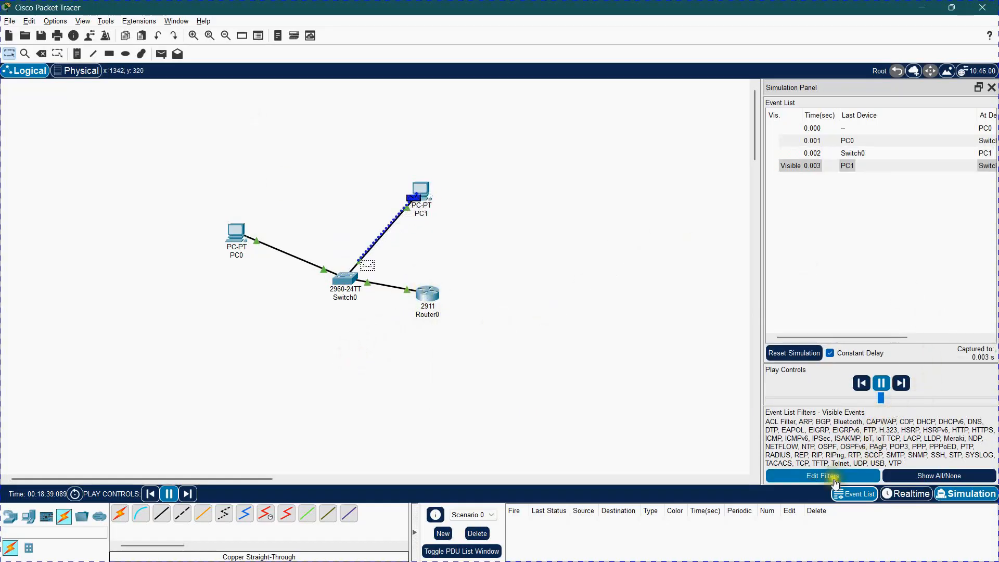
pyautogui.click(906, 495)
pyautogui.click(666, 353)
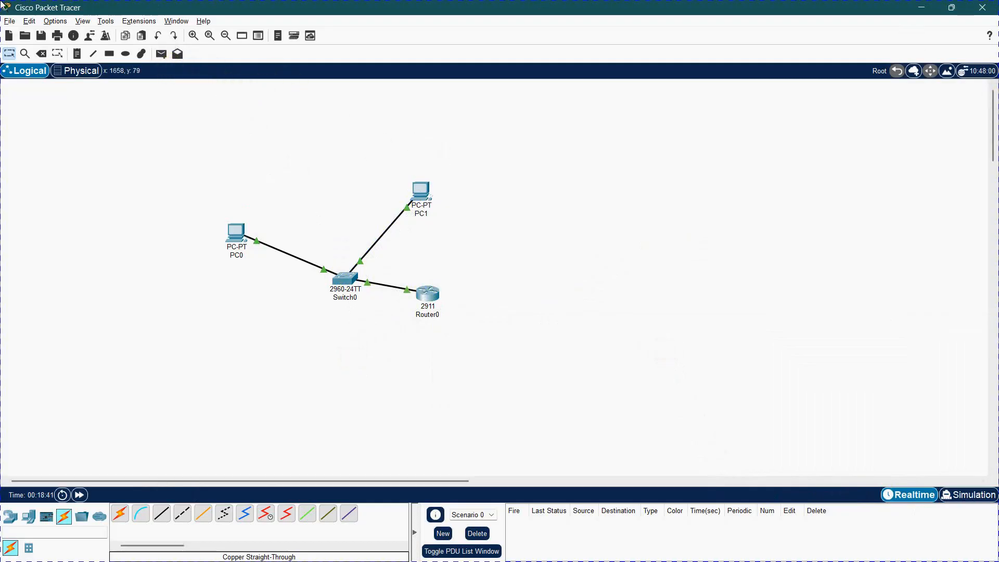
# - Delete the cable between PC1 and Switch0 and move PC1 well to the right of Router0
pyautogui.click(42, 53)
pyautogui.click(390, 226)
pyautogui.click(16, 54)
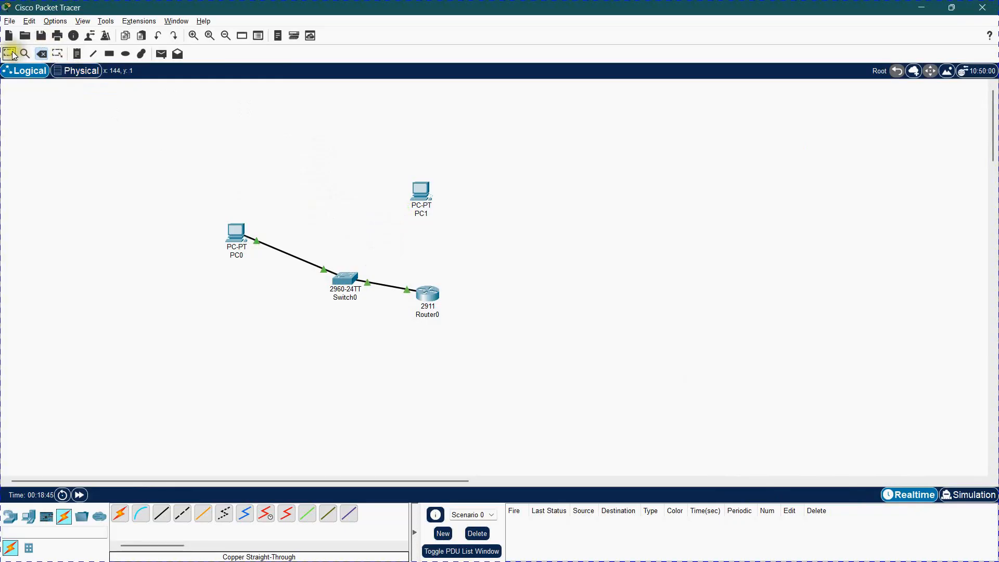
pyautogui.moveTo(425, 193); pyautogui.dragTo(676, 226)
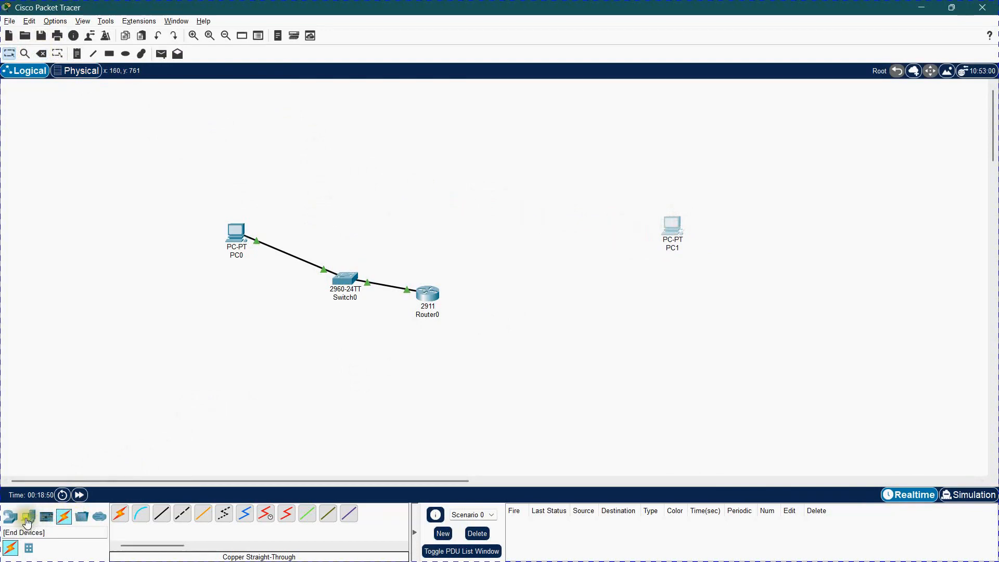
# - Add a second 2960 switch to the workspace between Router0 and PC1
pyautogui.click(10, 516)
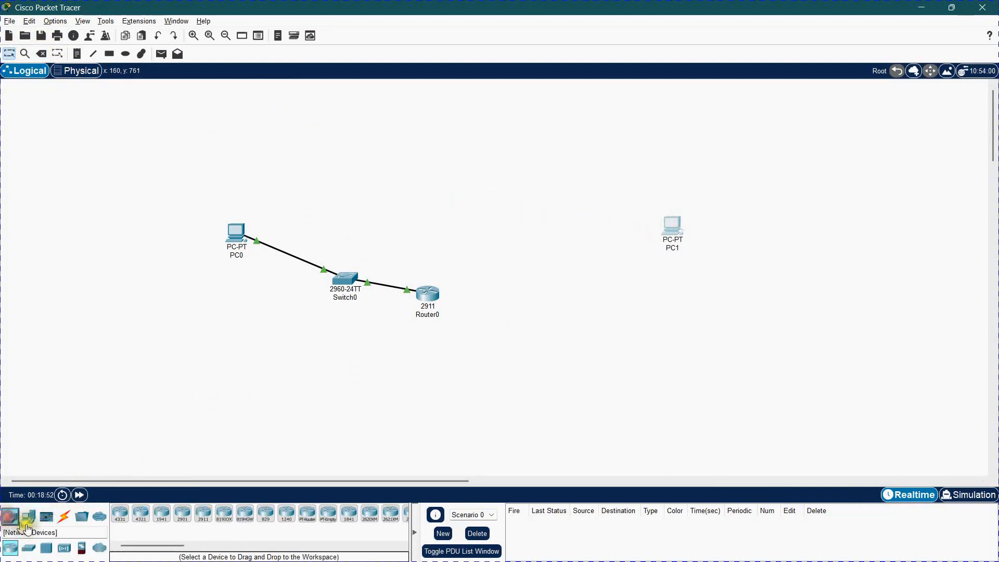
pyautogui.click(29, 547)
pyautogui.click(119, 519)
pyautogui.click(597, 285)
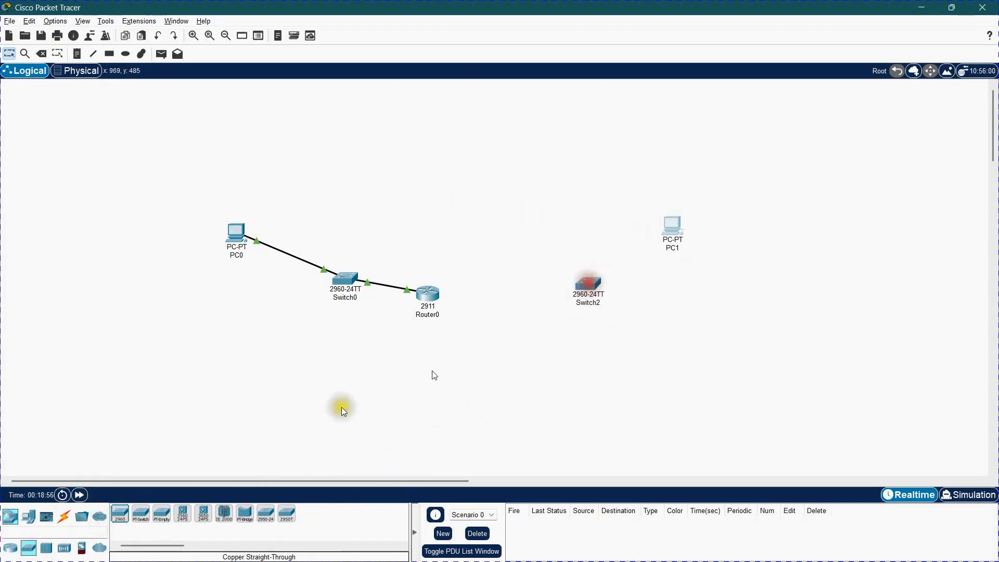
# - Connect Router0's GigabitEthernet0/0 port to the new Switch2 with a Copper Straight-Through cable
pyautogui.click(65, 517)
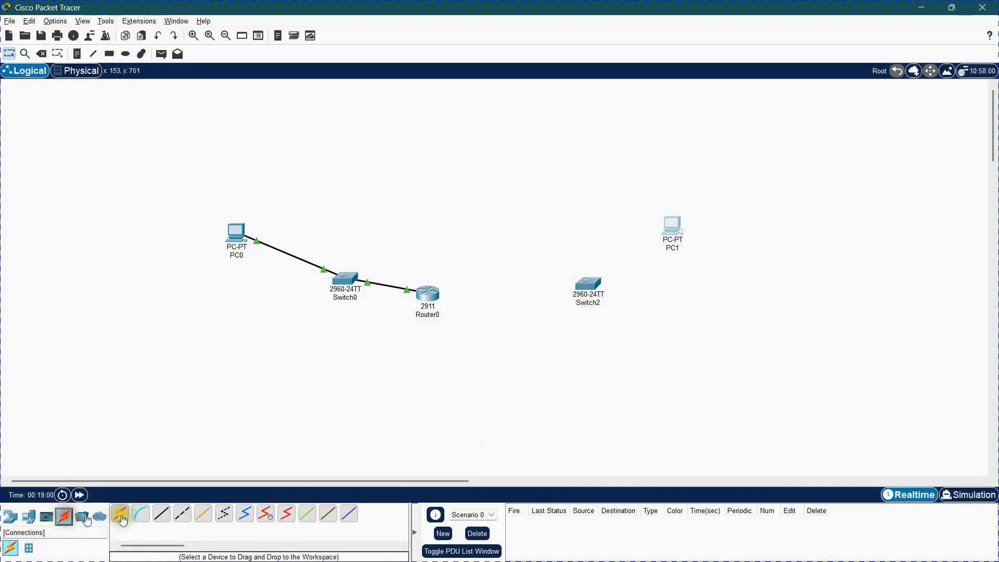
pyautogui.click(161, 514)
pyautogui.click(437, 294)
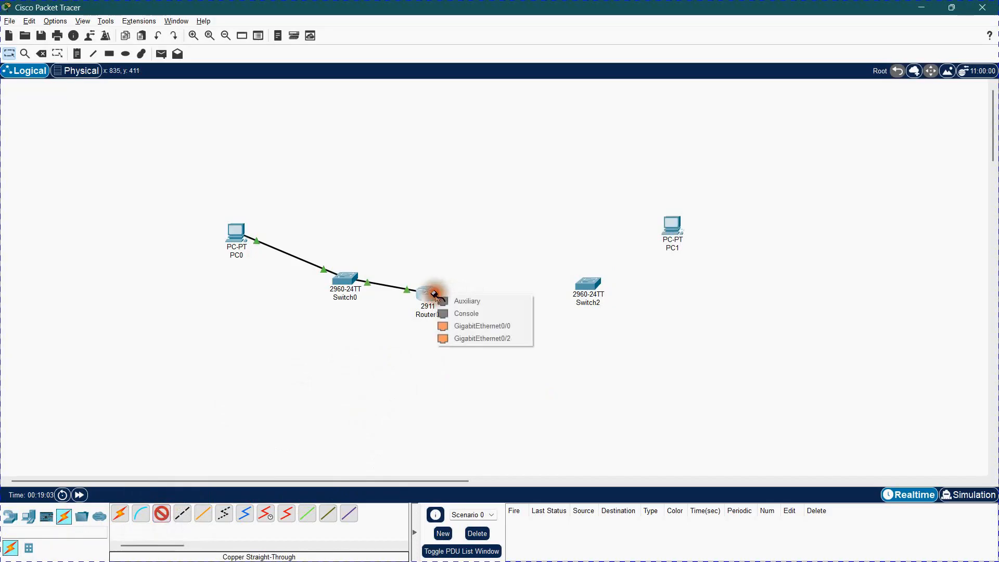
pyautogui.click(470, 325)
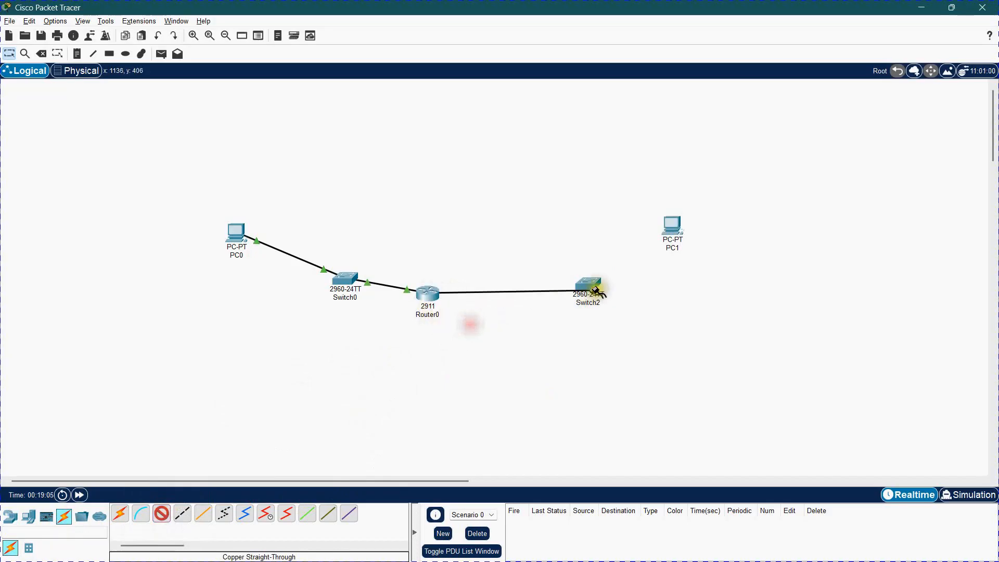
pyautogui.click(586, 292)
pyautogui.click(625, 21)
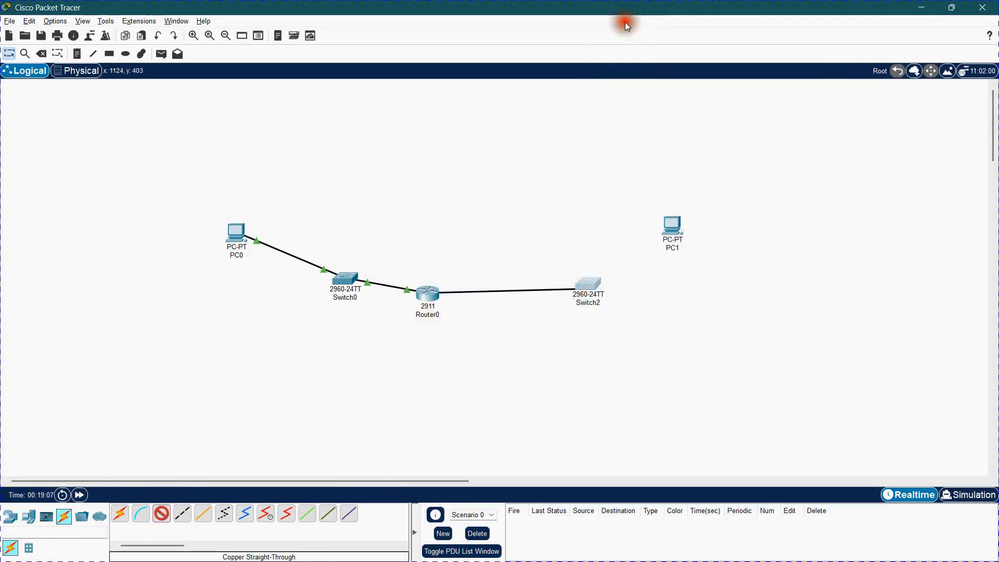
# - Connect Switch2 to PC1 with a Copper Straight-Through cable
pyautogui.click(161, 513)
pyautogui.click(587, 290)
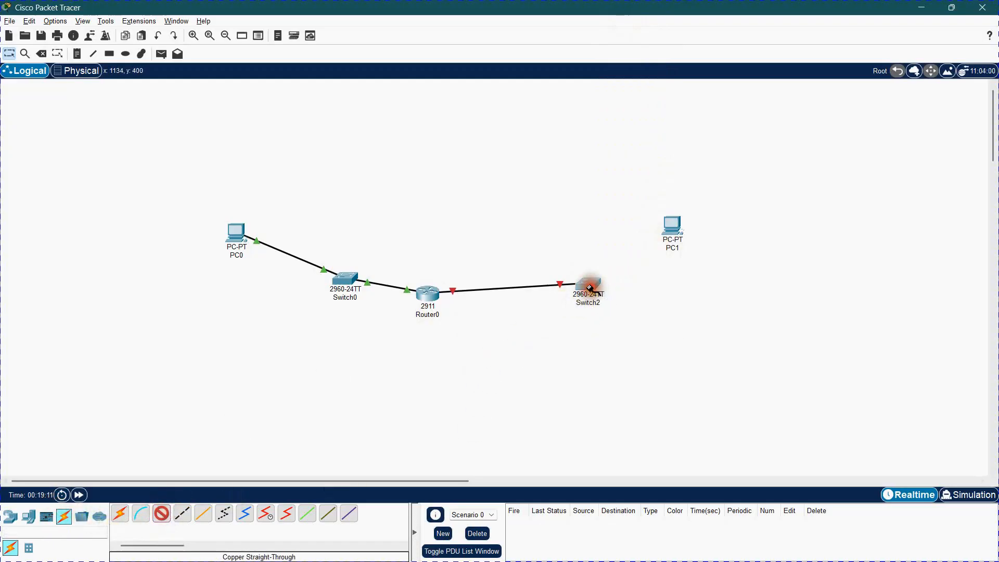
pyautogui.click(622, 22)
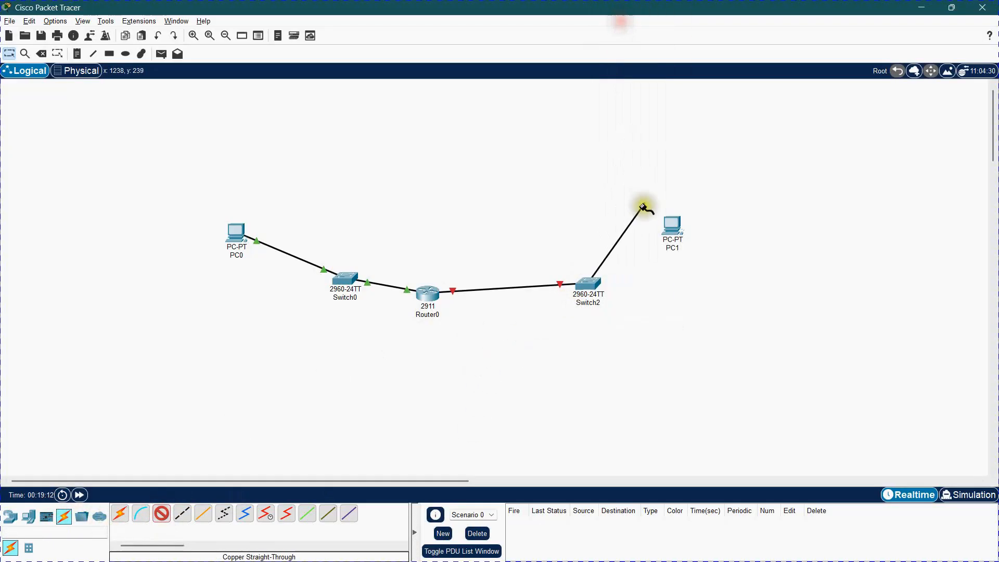
pyautogui.click(673, 234)
pyautogui.click(703, 279)
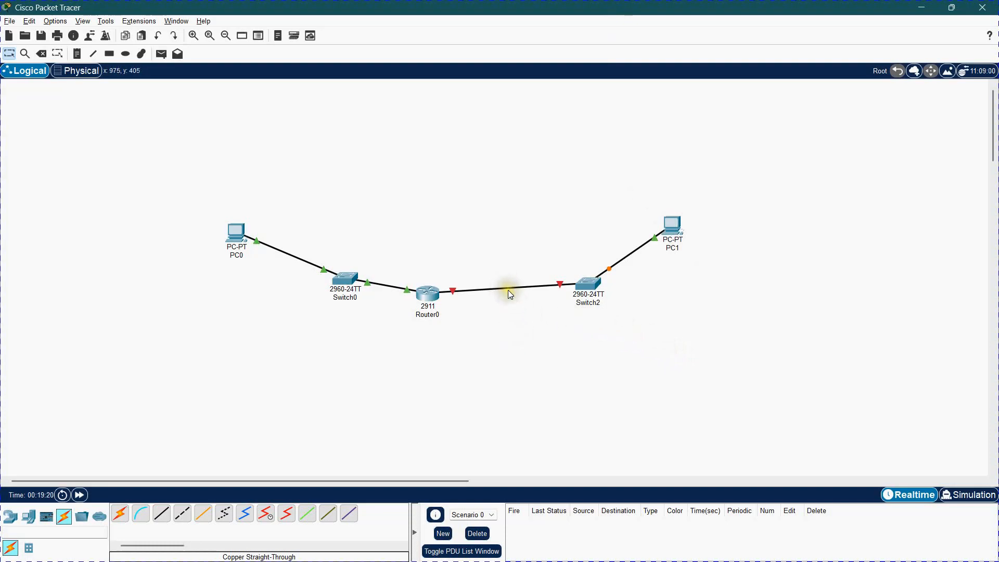
# - Open Router0's command line interface and exit global configuration mode to the privileged prompt
pyautogui.moveTo(509, 289)
pyautogui.moveTo(390, 290)
pyautogui.click(435, 296)
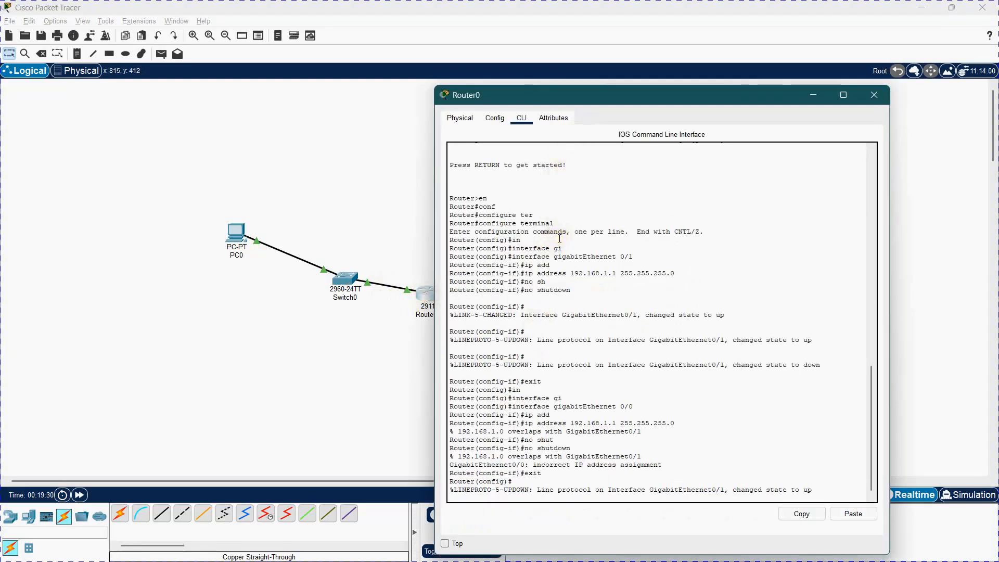
pyautogui.write('exit')
pyautogui.press('Return')
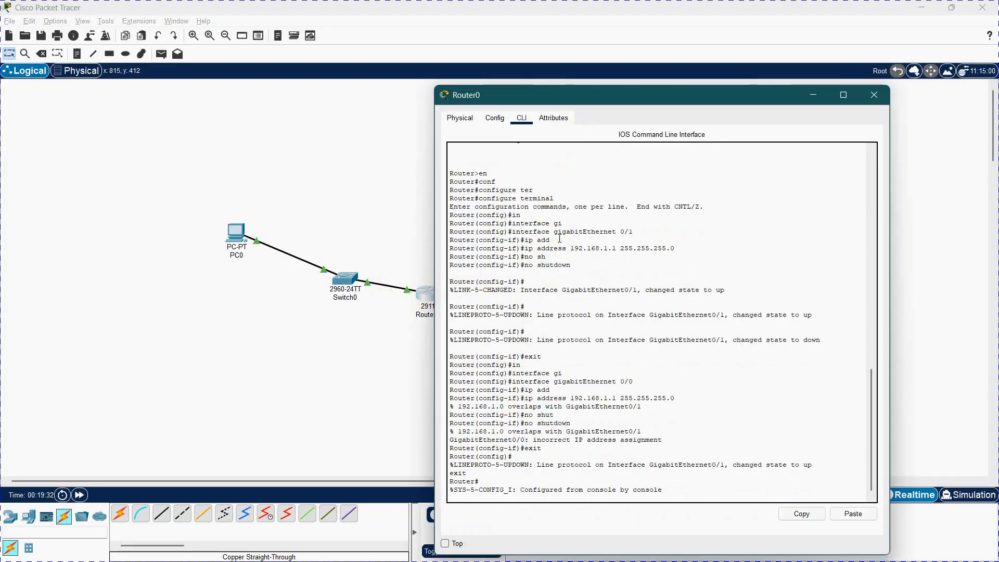
pyautogui.press('Return')
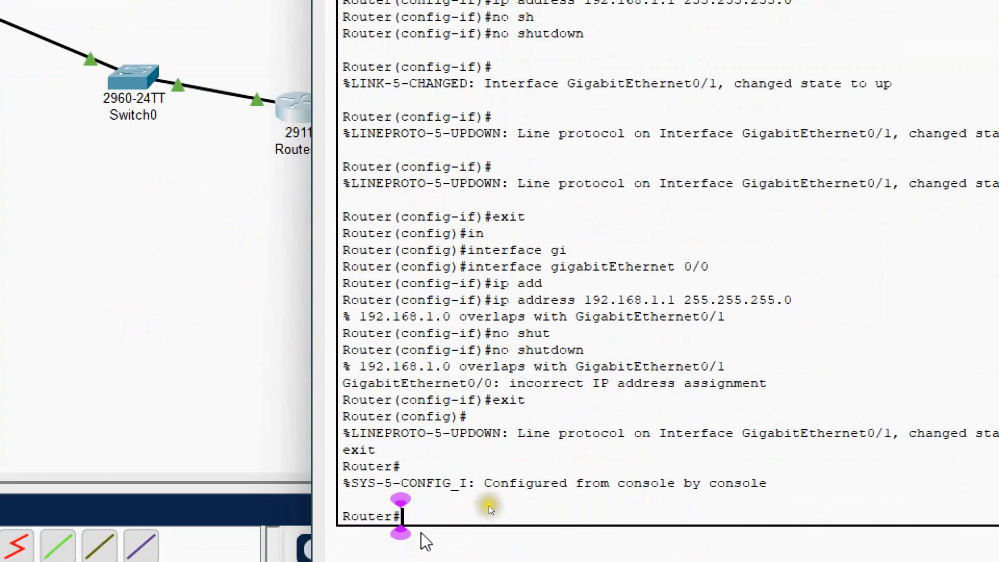
pyautogui.write('ing')
pyautogui.press('Return')
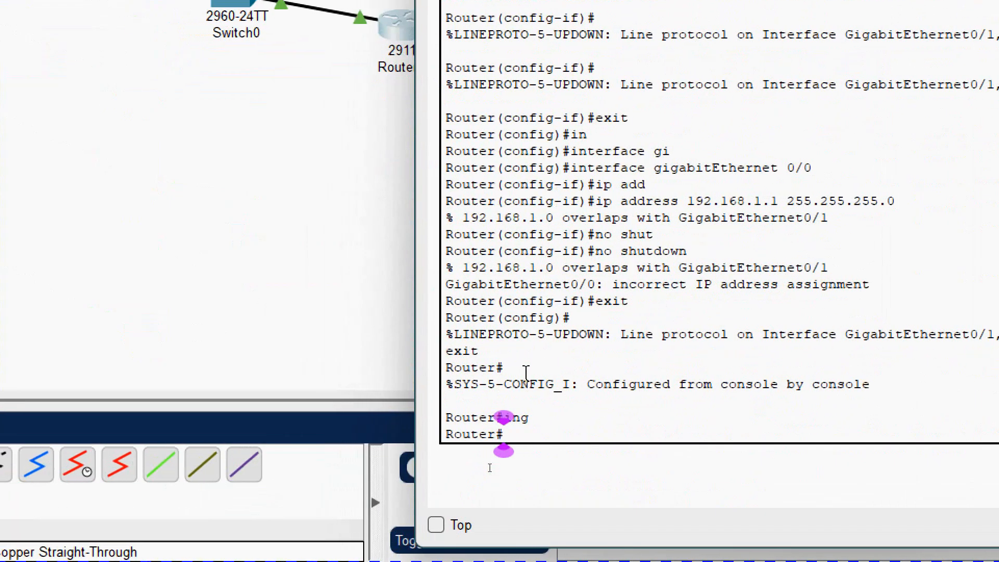
# - Enter global configuration mode with configure terminal and open interface gigabitEthernet 0/0 for configuration
pyautogui.write('conf')
pyautogui.press('Tab')
pyautogui.write('ter')
pyautogui.press('Tab')
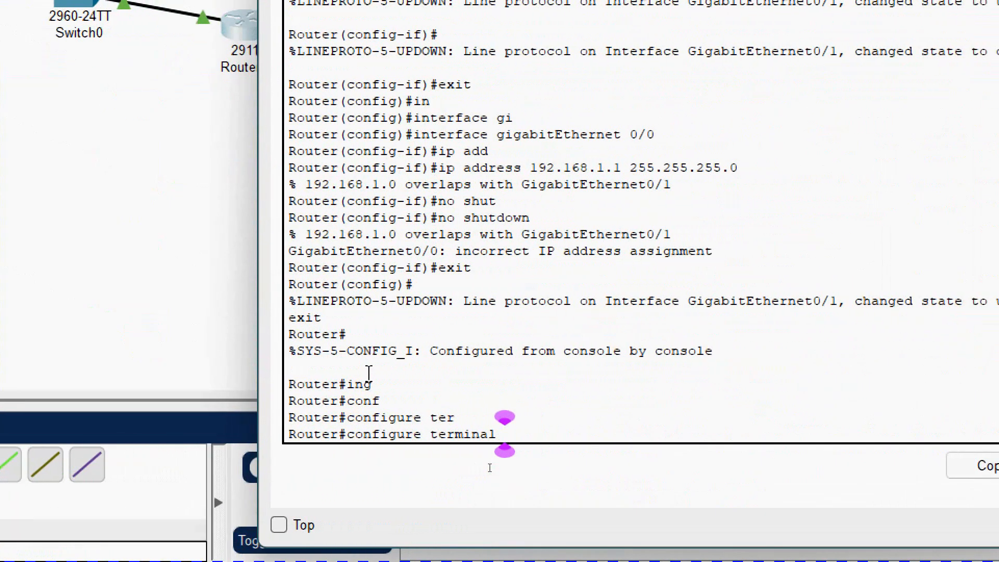
pyautogui.press('Return')
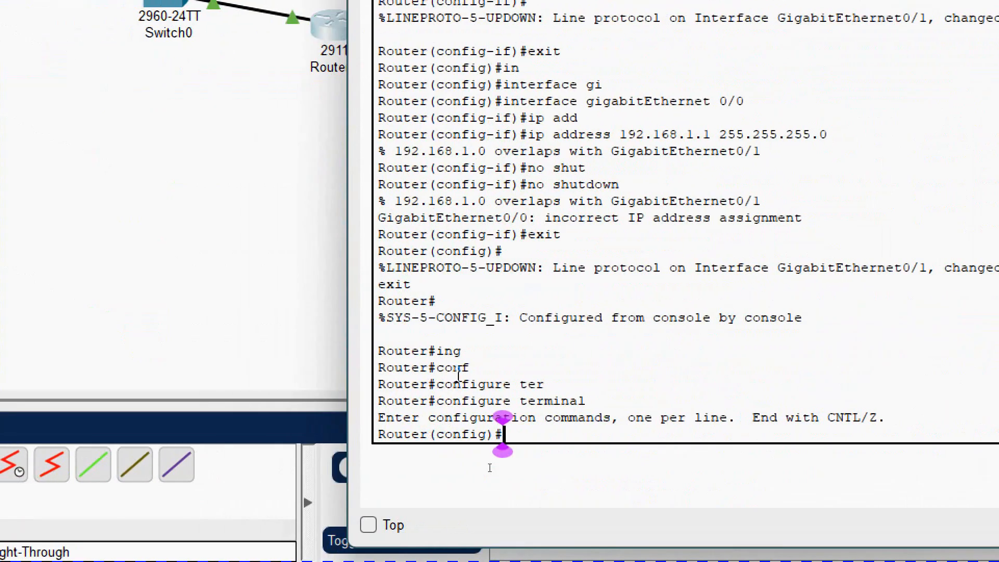
pyautogui.write('int')
pyautogui.press('Tab')
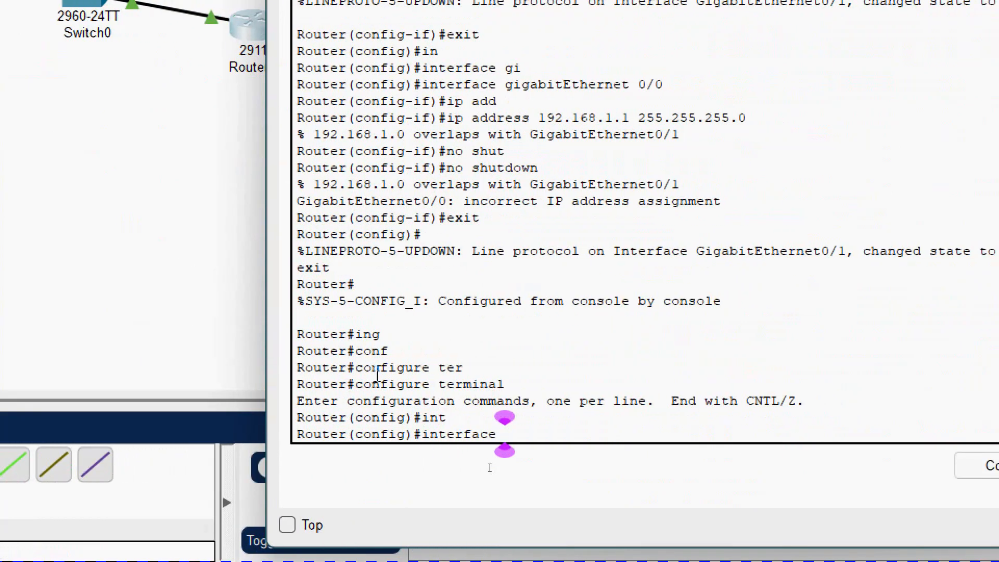
pyautogui.write('gi')
pyautogui.press('Tab')
pyautogui.write('0/0')
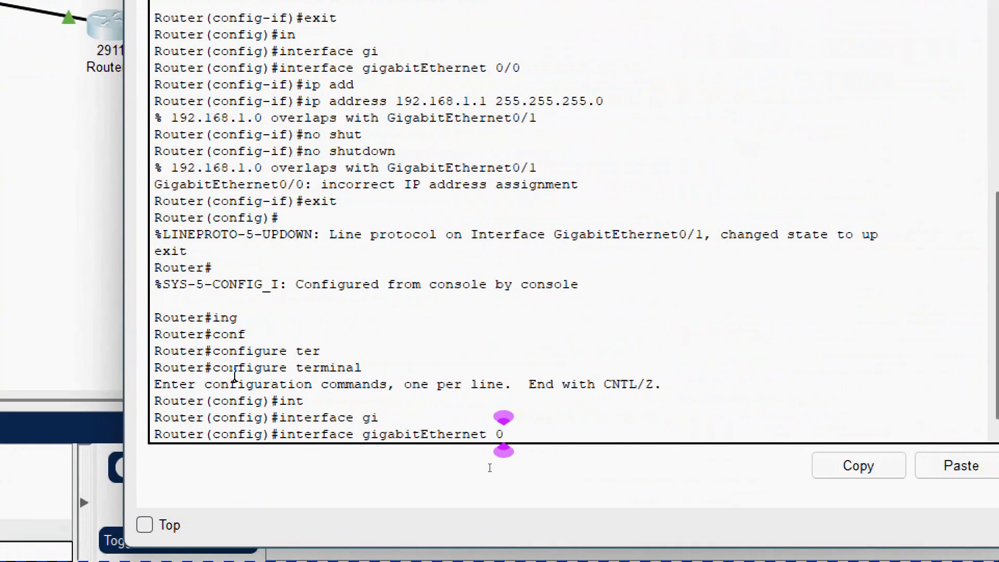
pyautogui.press('Return')
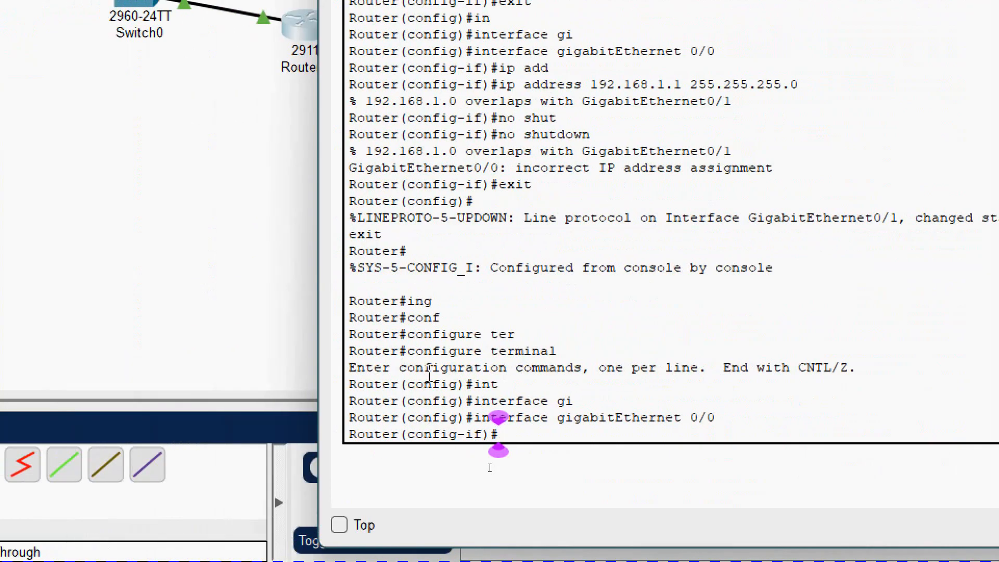
# - Assign IP address 192.168.2.1 with subnet mask 255.255.255.0 to Router0's GigabitEthernet0/0 interface
pyautogui.write('ip add')
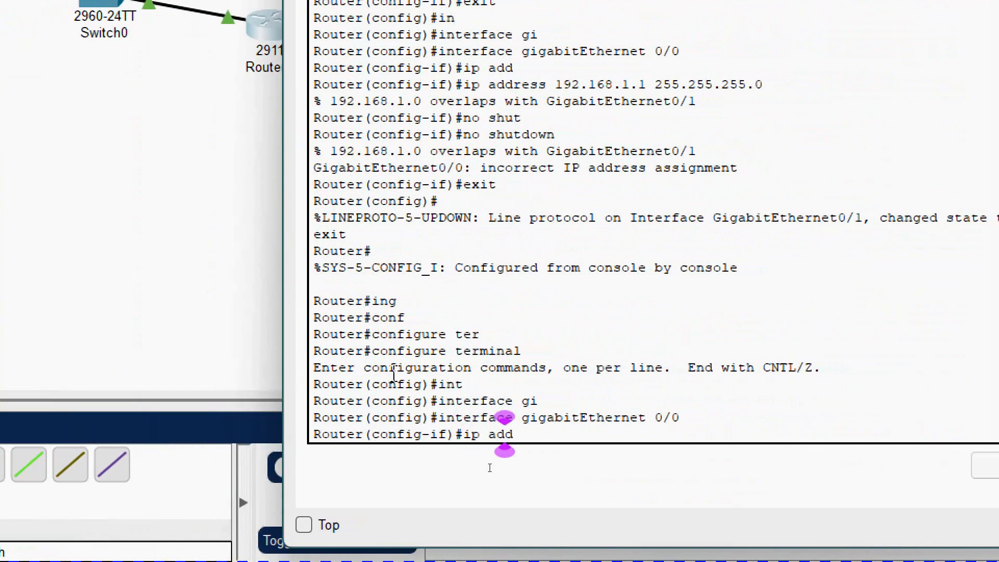
pyautogui.press('Tab')
pyautogui.write('1')
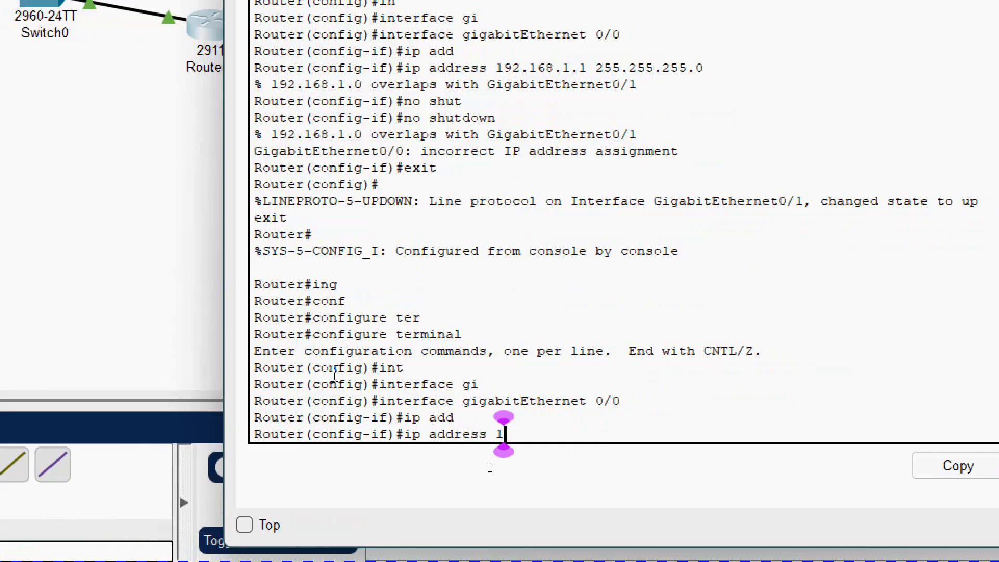
pyautogui.write('92.168.2.1')
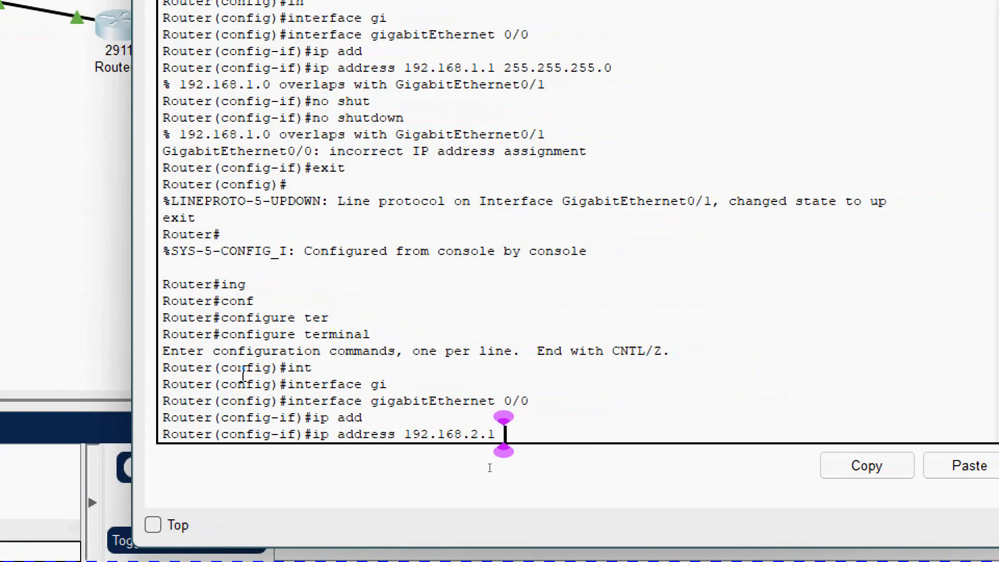
pyautogui.write(' 255.255.25')
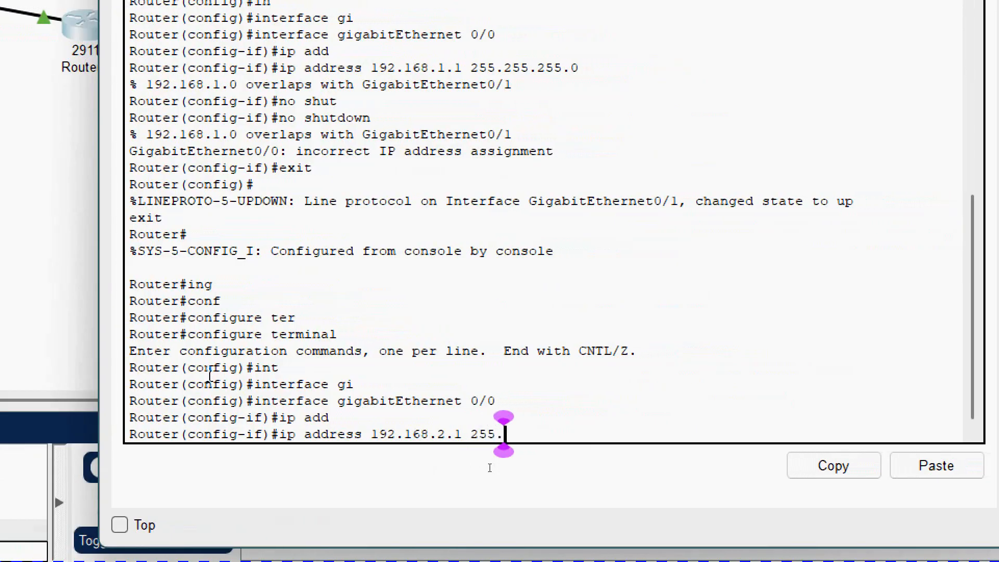
pyautogui.write('5.0')
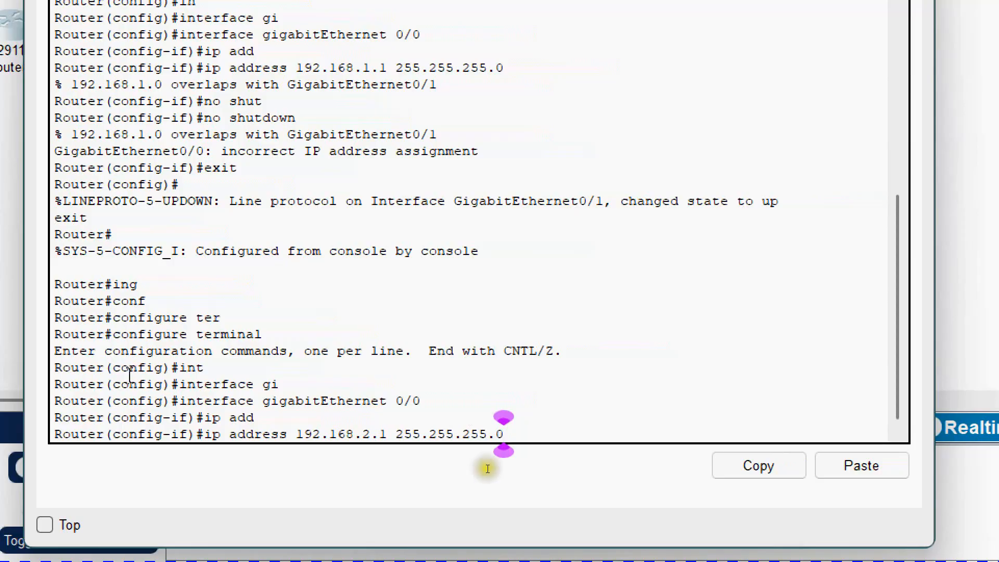
pyautogui.moveTo(295, 437); pyautogui.dragTo(372, 438)
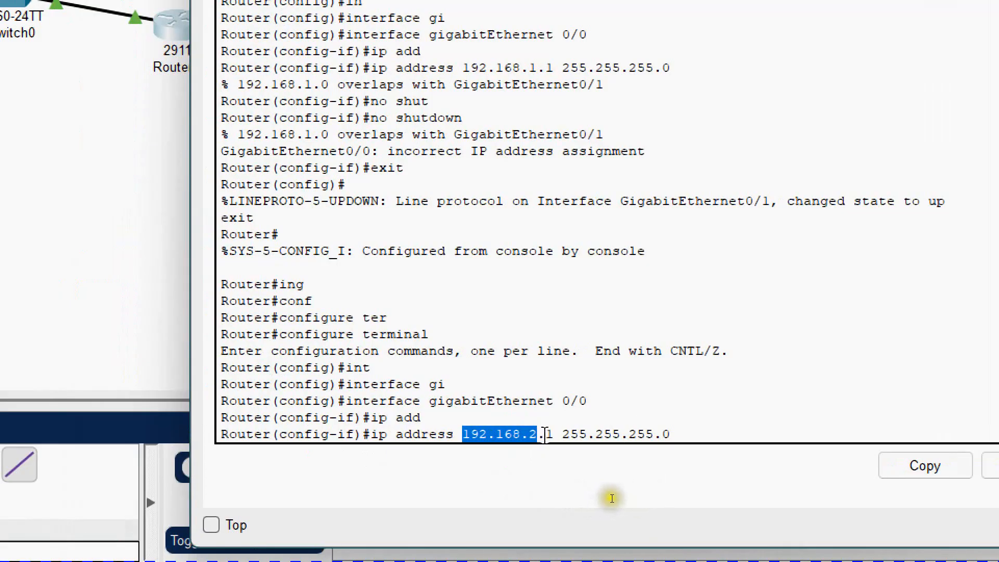
pyautogui.moveTo(544, 434); pyautogui.dragTo(553, 434)
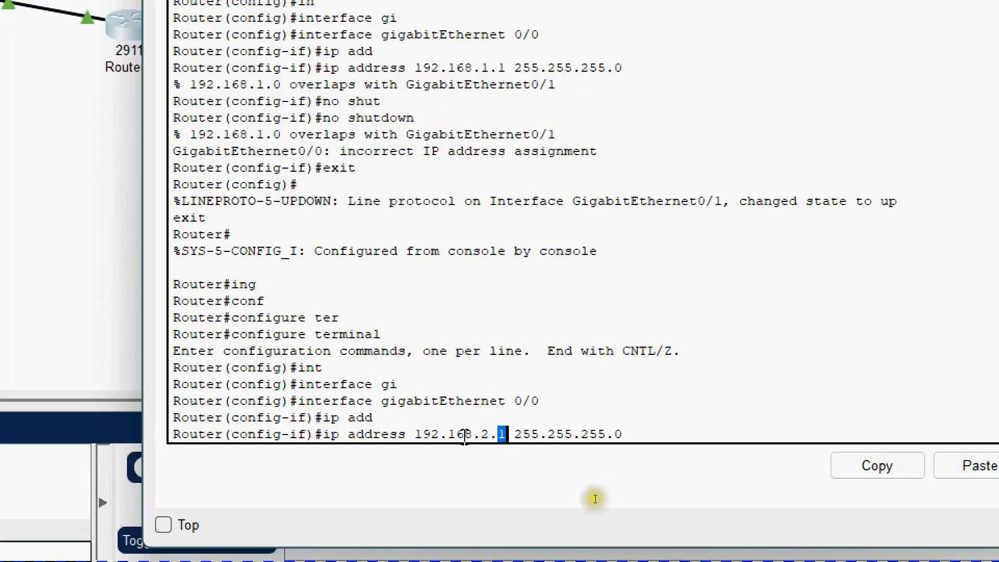
pyautogui.moveTo(490, 433); pyautogui.dragTo(485, 432)
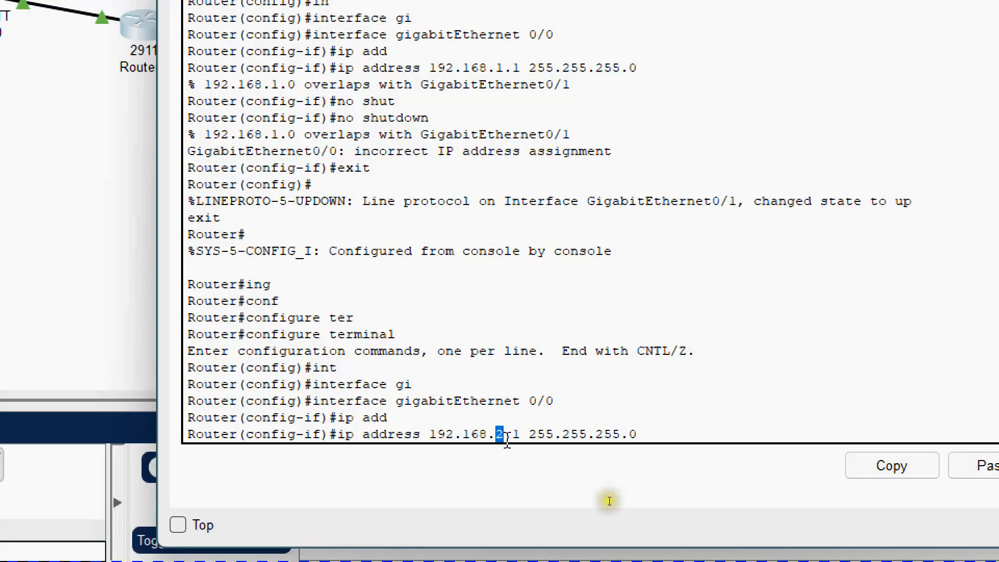
pyautogui.click(505, 436)
pyautogui.click(649, 435)
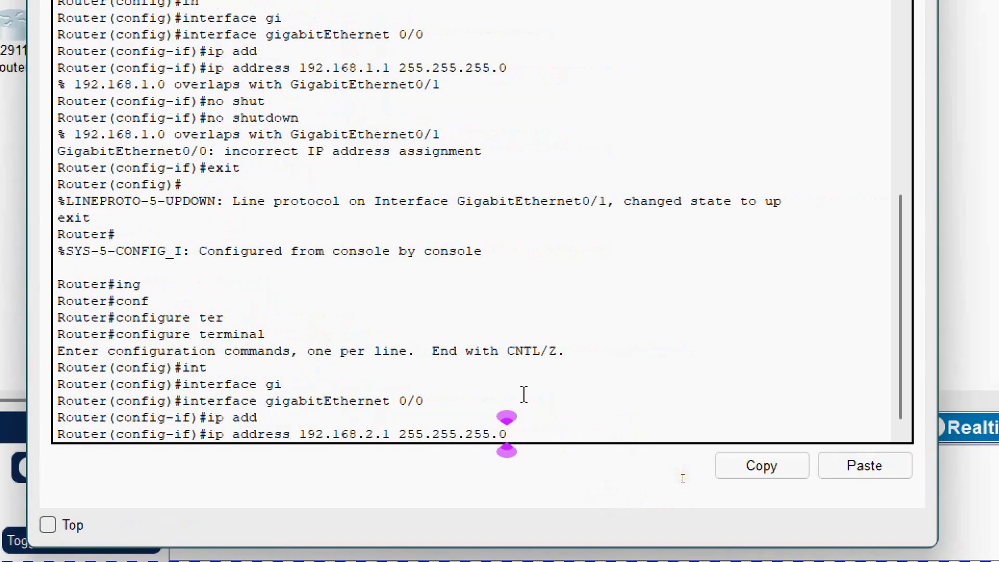
pyautogui.press('Return')
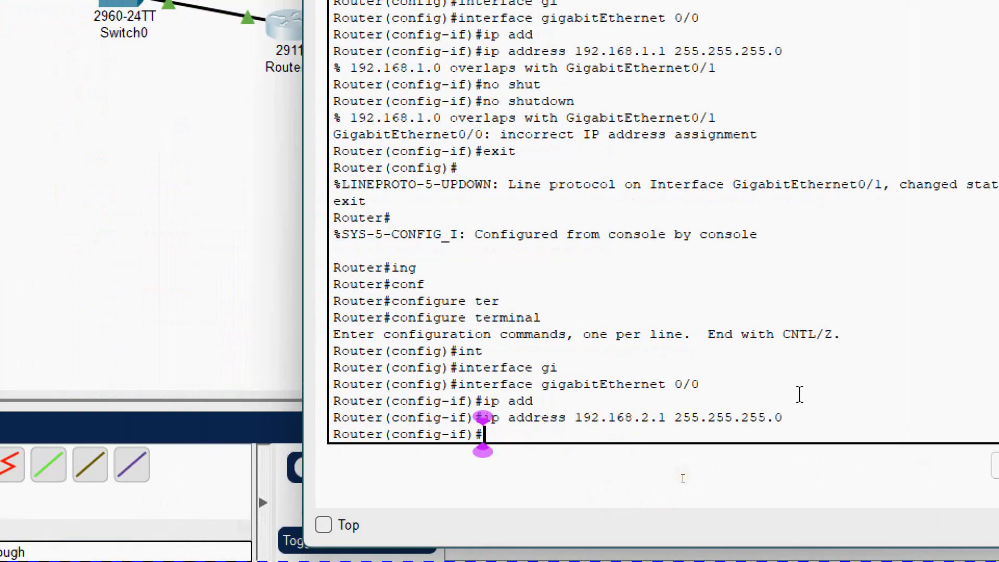
# - Enable Router0's GigabitEthernet0/0 interface with no shutdown
pyautogui.write('no shut')
pyautogui.press('Tab')
pyautogui.press('Return')
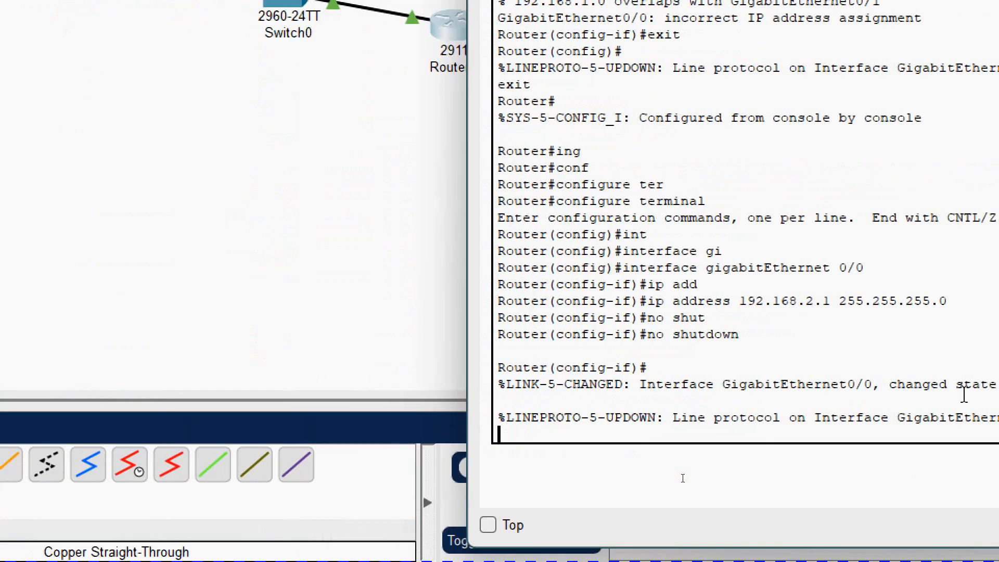
pyautogui.press('Return')
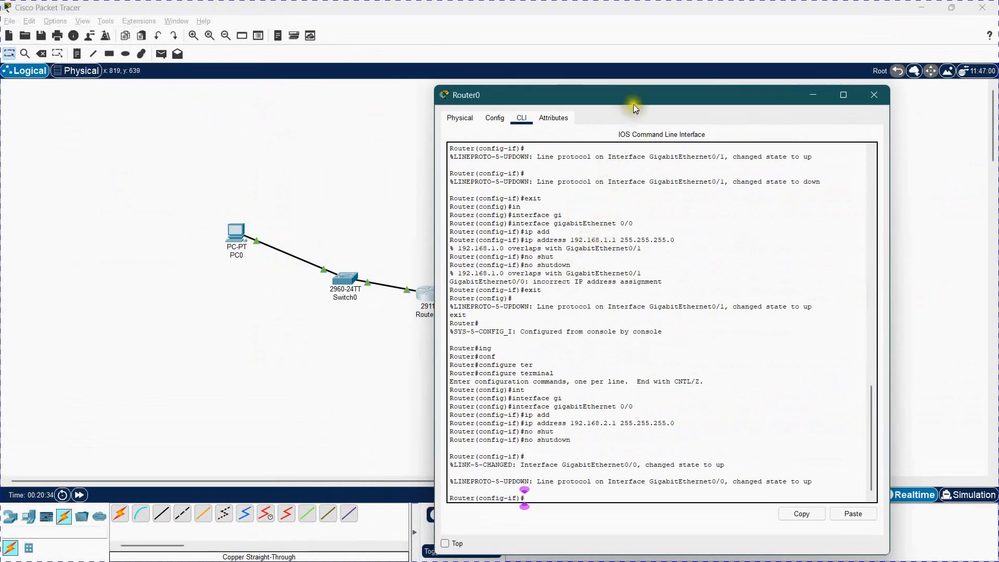
# - Exit Router0's interface and global configuration modes to the privileged prompt and return to the topology
pyautogui.moveTo(638, 96); pyautogui.dragTo(559, 85)
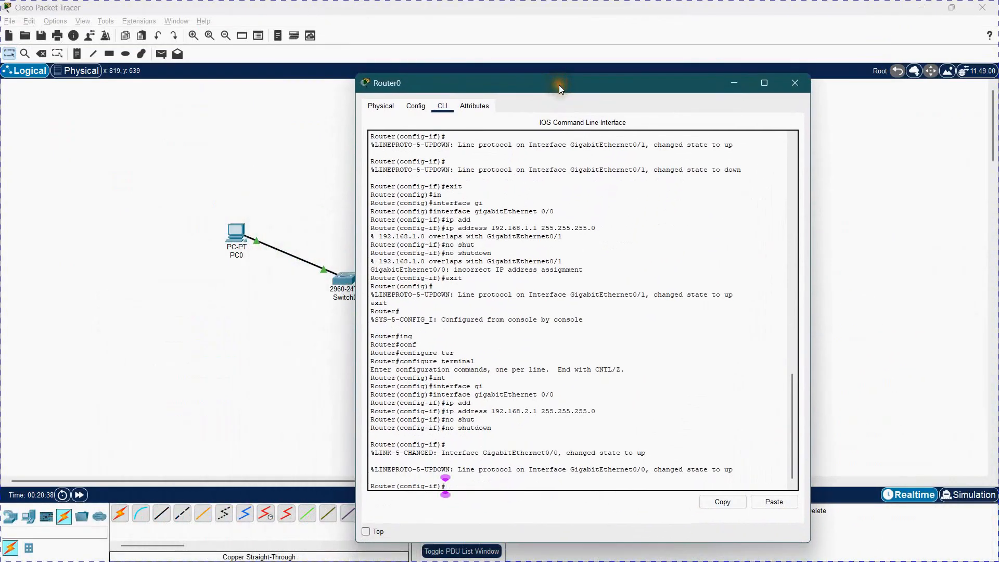
pyautogui.write('exit')
pyautogui.press('Return')
pyautogui.write('exit')
pyautogui.press('Return')
pyautogui.press('Return')
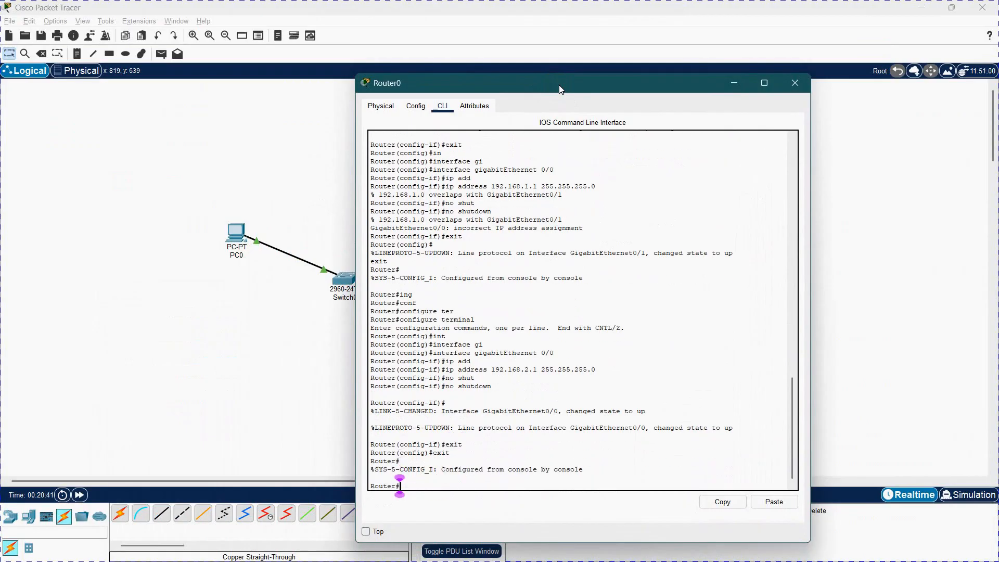
pyautogui.click(232, 339)
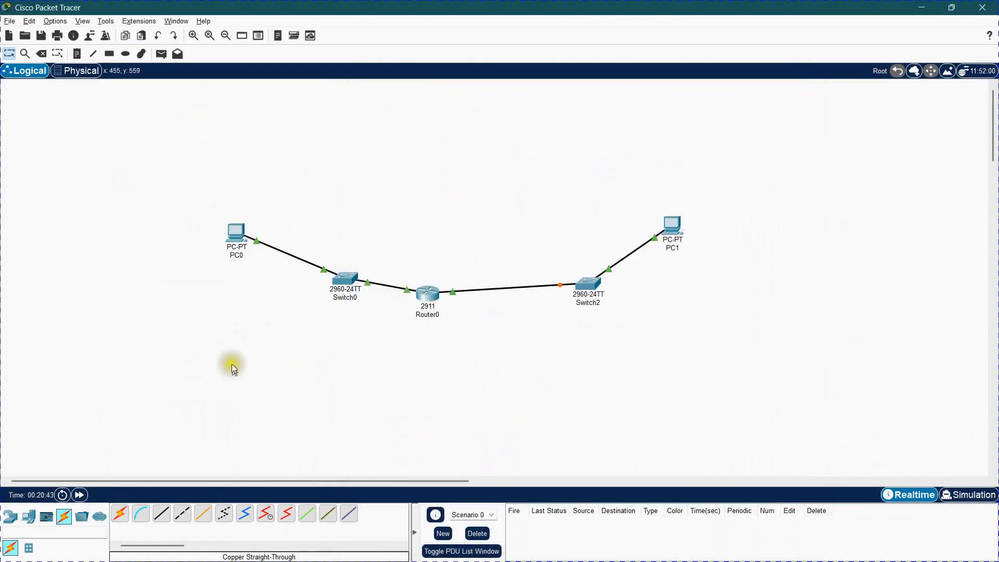
# - Ping 192.168.1.11 from PC0's Command Prompt
pyautogui.click(235, 232)
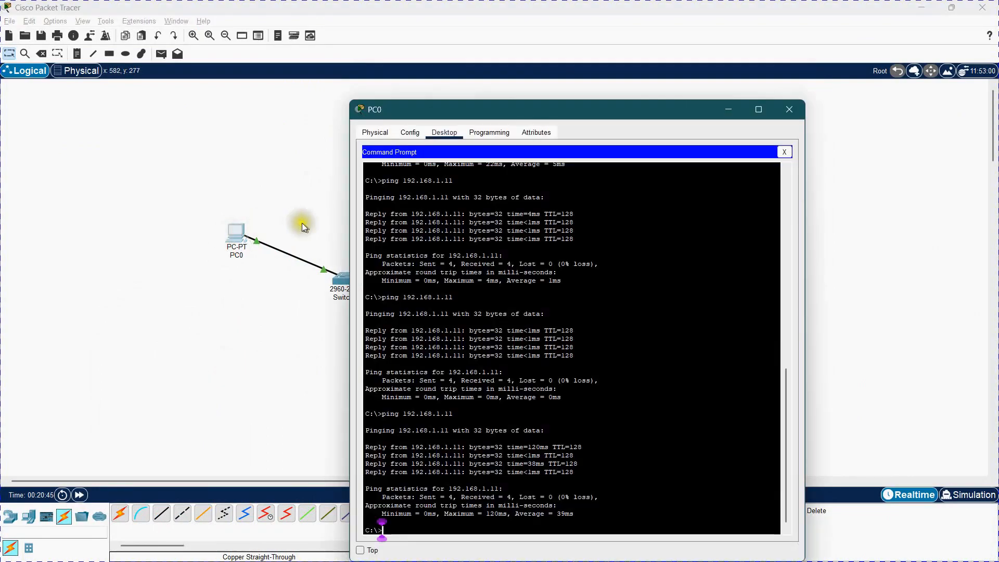
pyautogui.press('Up')
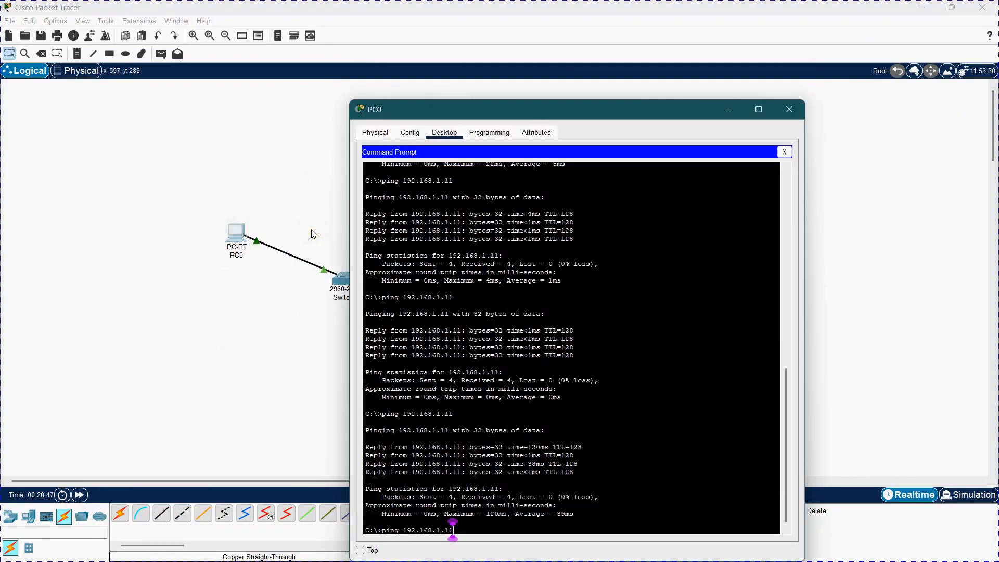
pyautogui.press('Return')
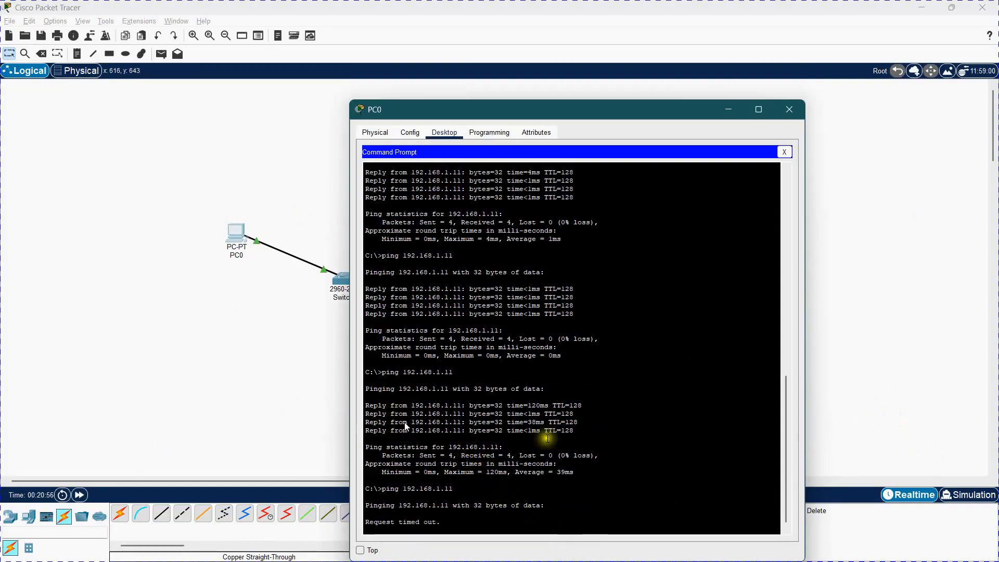
pyautogui.click(214, 401)
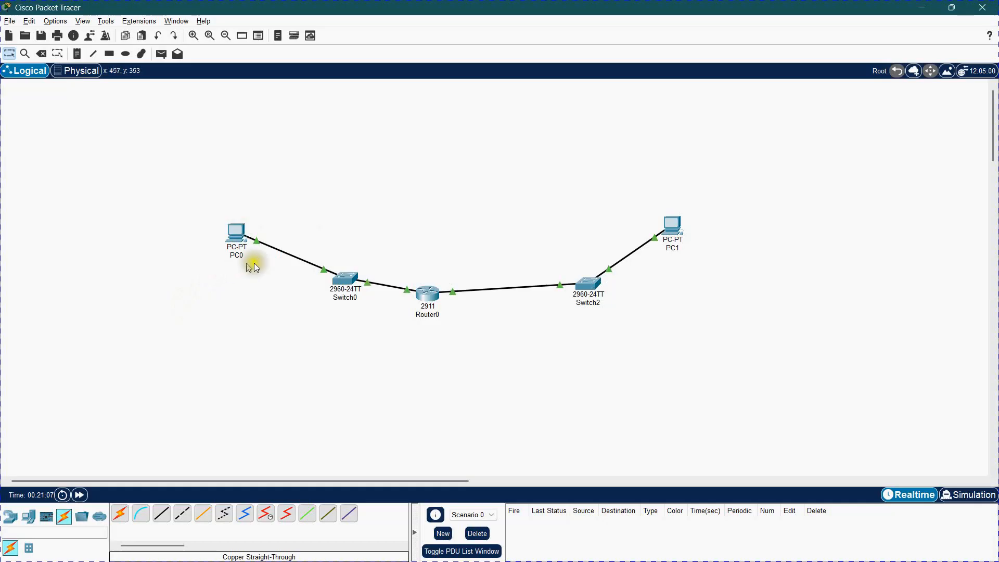
# - Set PC0's IPv4 default gateway to 192.168.1.1 in its IP configuration and close the device window
pyautogui.moveTo(425, 318)
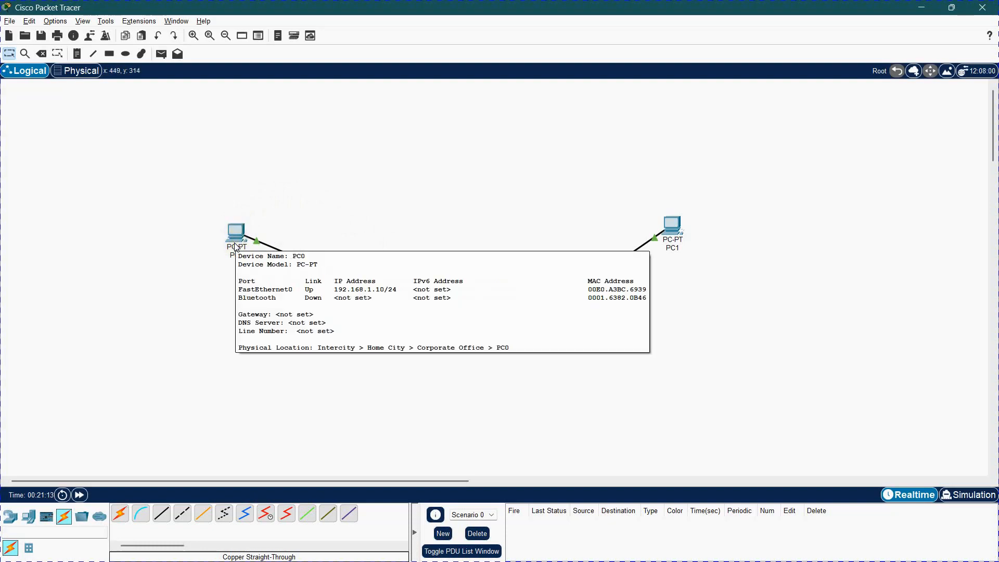
pyautogui.click(191, 283)
pyautogui.click(236, 233)
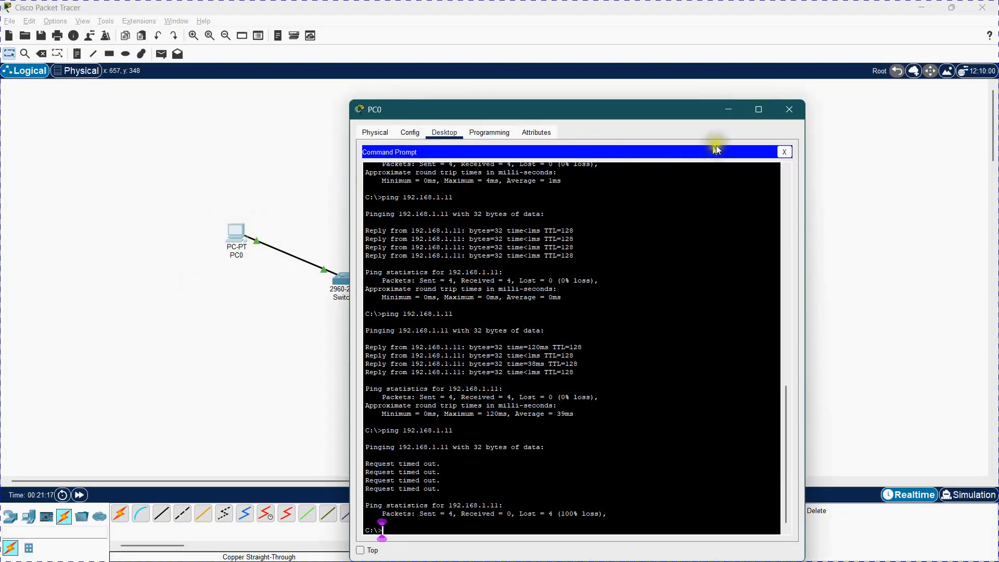
pyautogui.click(784, 151)
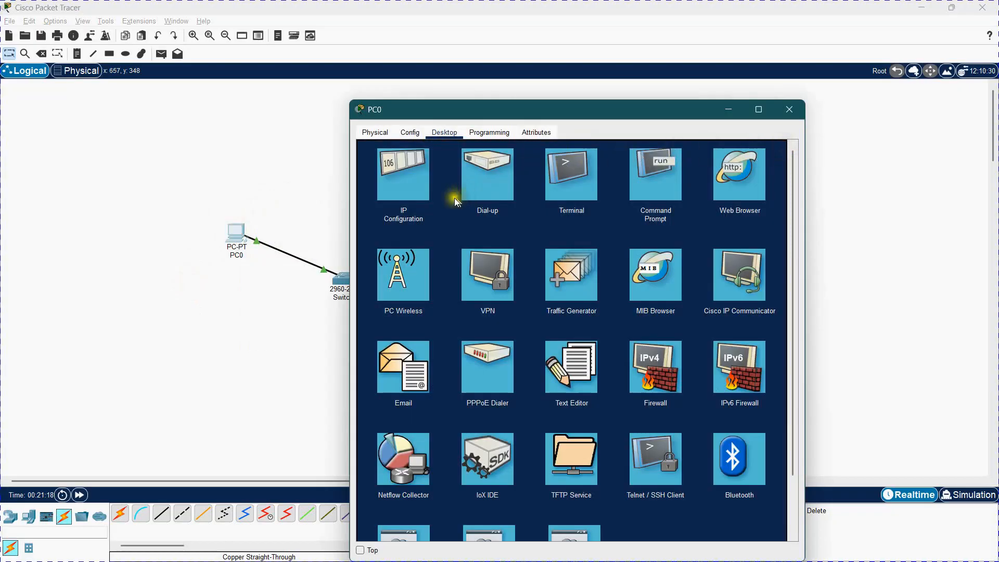
pyautogui.click(420, 171)
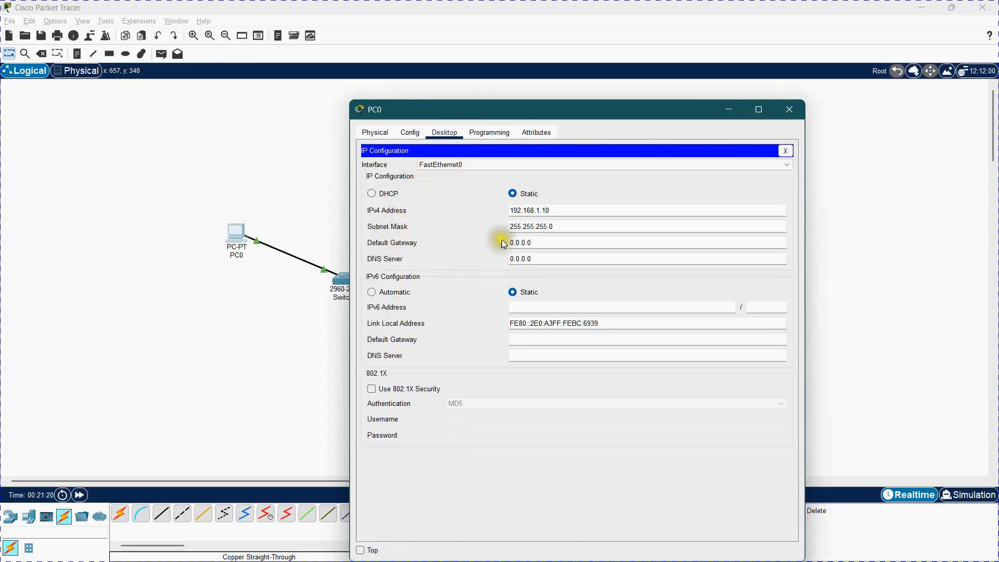
pyautogui.moveTo(508, 243); pyautogui.dragTo(535, 239)
pyautogui.write('192.168.1.1')
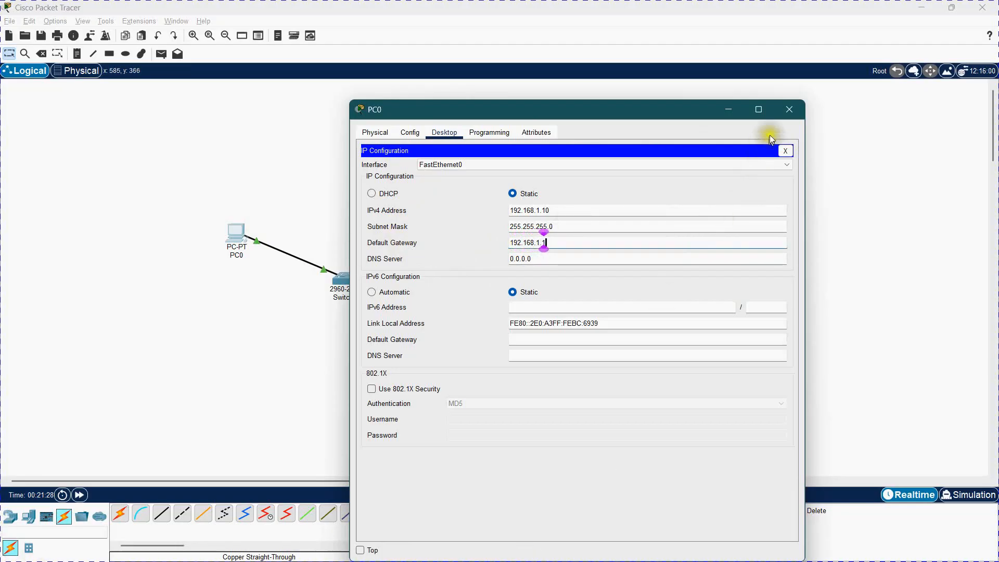
pyautogui.click(793, 115)
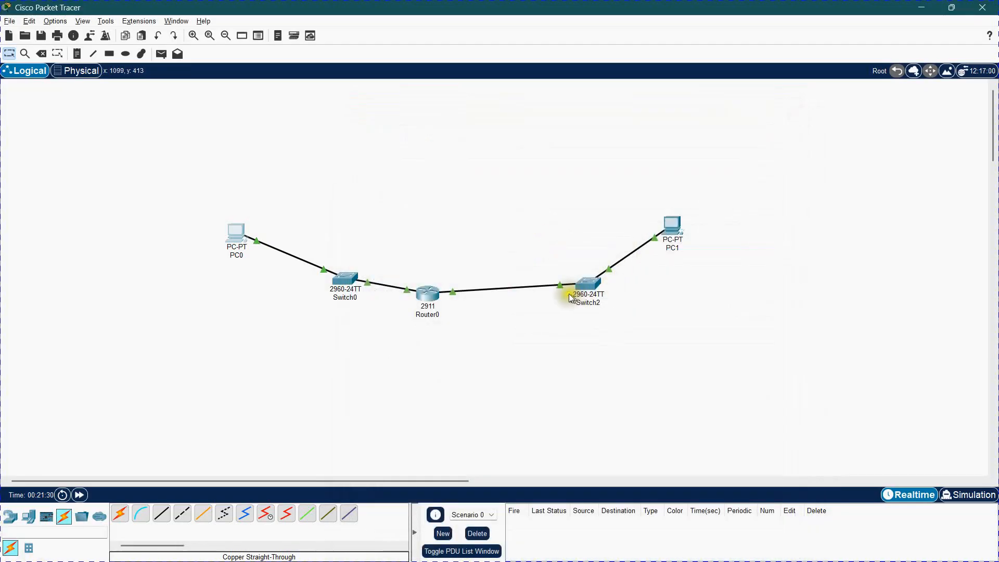
# - Change PC1's static IPv4 address to 192.168.2.10 in its IP configuration
pyautogui.click(676, 221)
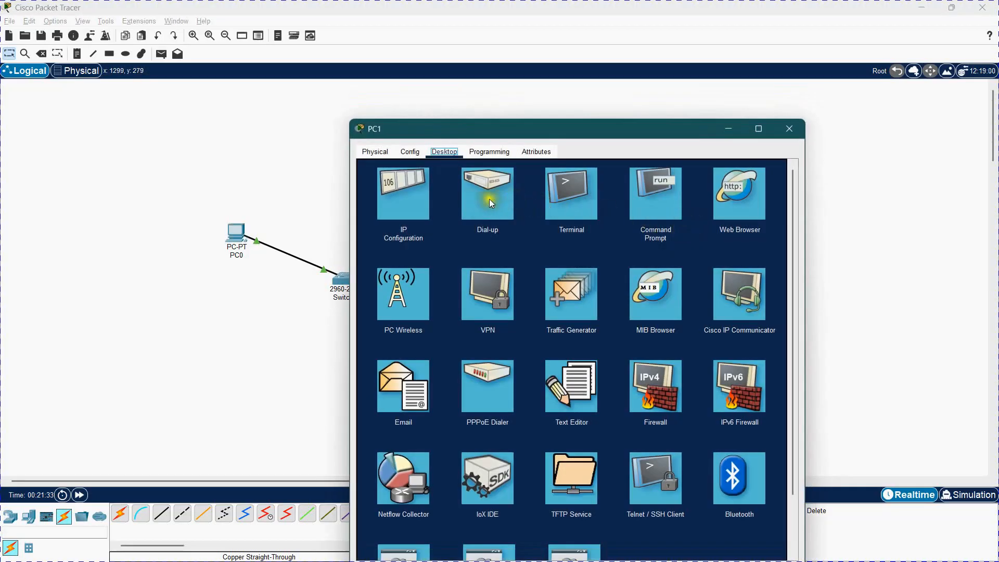
pyautogui.click(401, 195)
pyautogui.click(553, 229)
pyautogui.press('BackSpace')
pyautogui.press('BackSpace')
pyautogui.press('BackSpace')
pyautogui.press('BackSpace')
pyautogui.press('BackSpace')
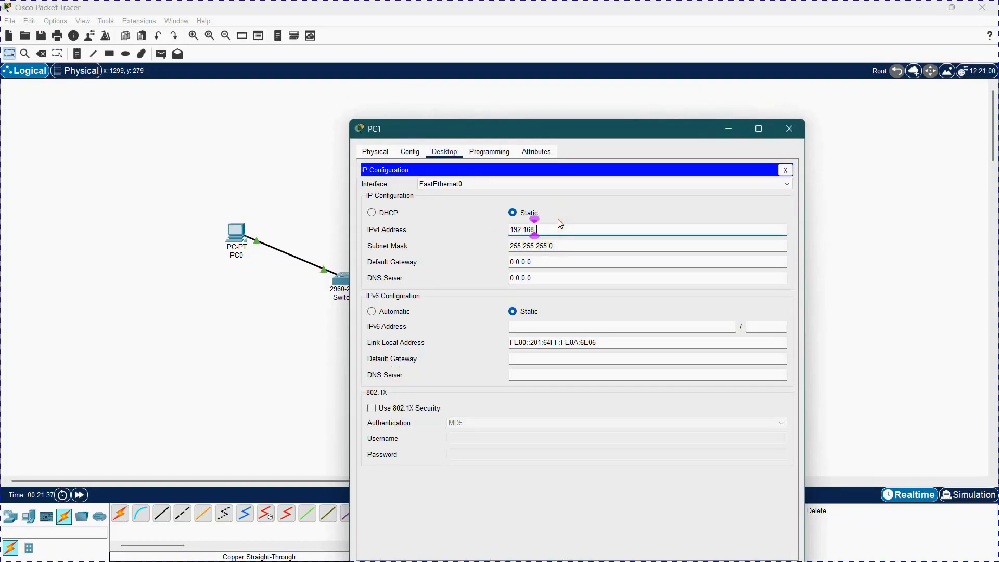
pyautogui.write('.2.10')
# - Set PC1's IPv4 default gateway to 192.168.2.1 and close the device window
pyautogui.press('Tab')
pyautogui.press('Tab')
pyautogui.press('Tab')
pyautogui.hotkey('shift', 'Tab')
pyautogui.write('192.168.2')
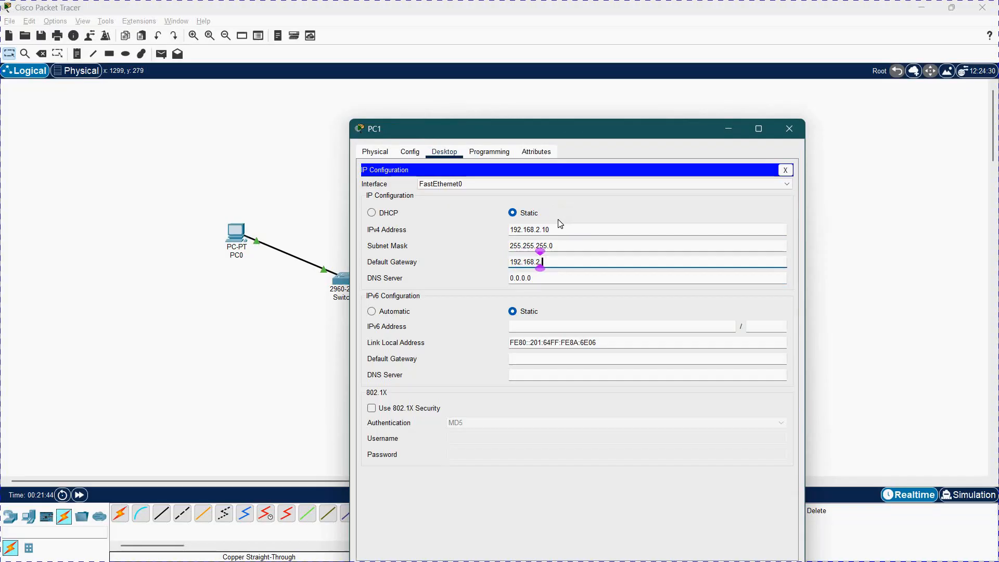
pyautogui.write('.1')
pyautogui.press('Tab')
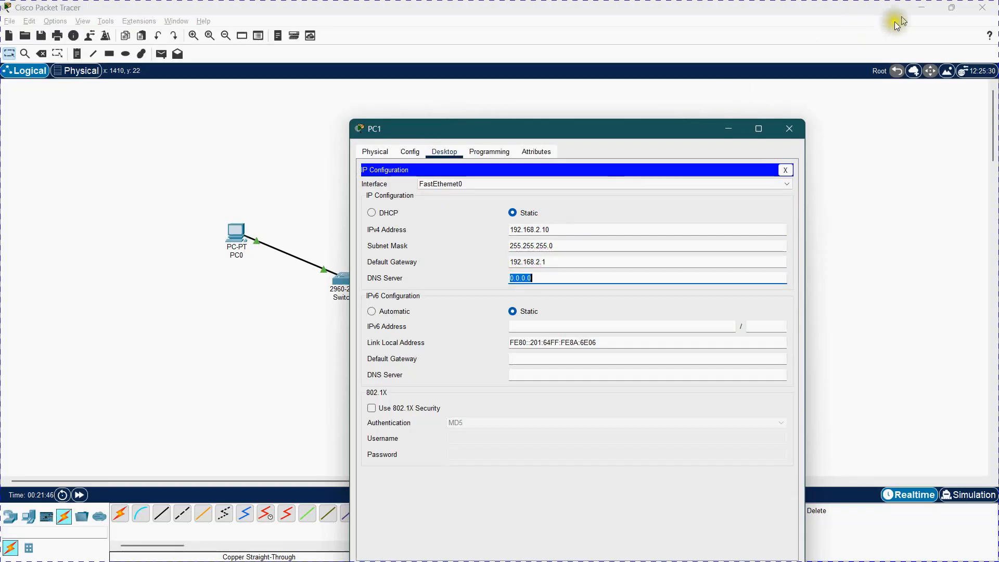
pyautogui.click(791, 128)
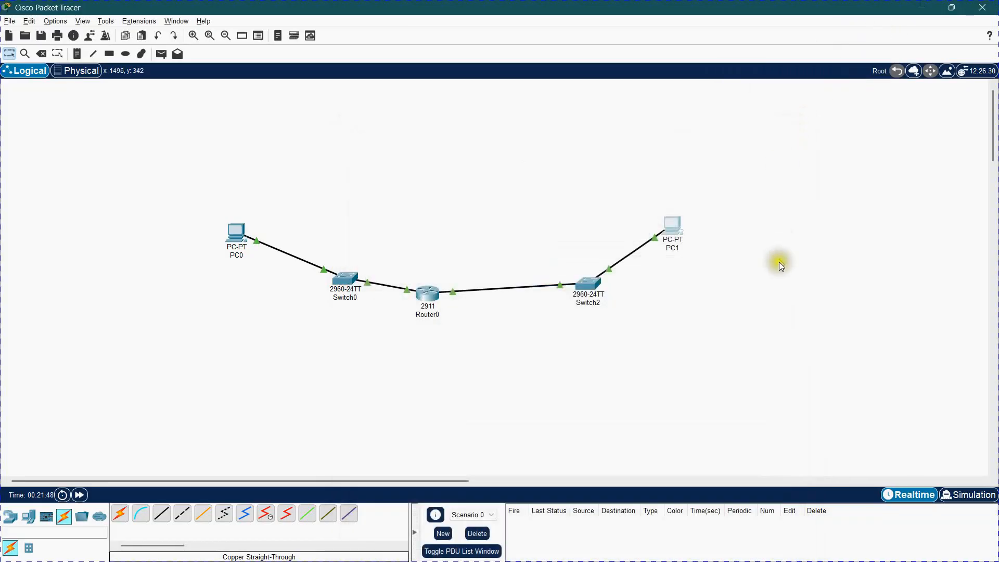
# - Check PC1's address summary in the topology and ping 192.168.1.11 from PC0's Command Prompt
pyautogui.moveTo(676, 228)
pyautogui.moveTo(667, 232)
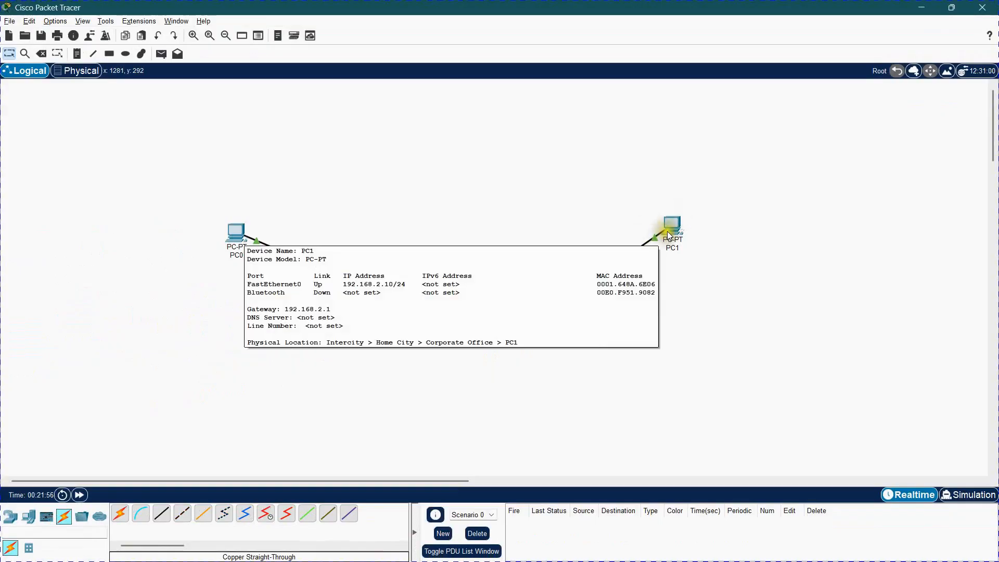
pyautogui.click(676, 233)
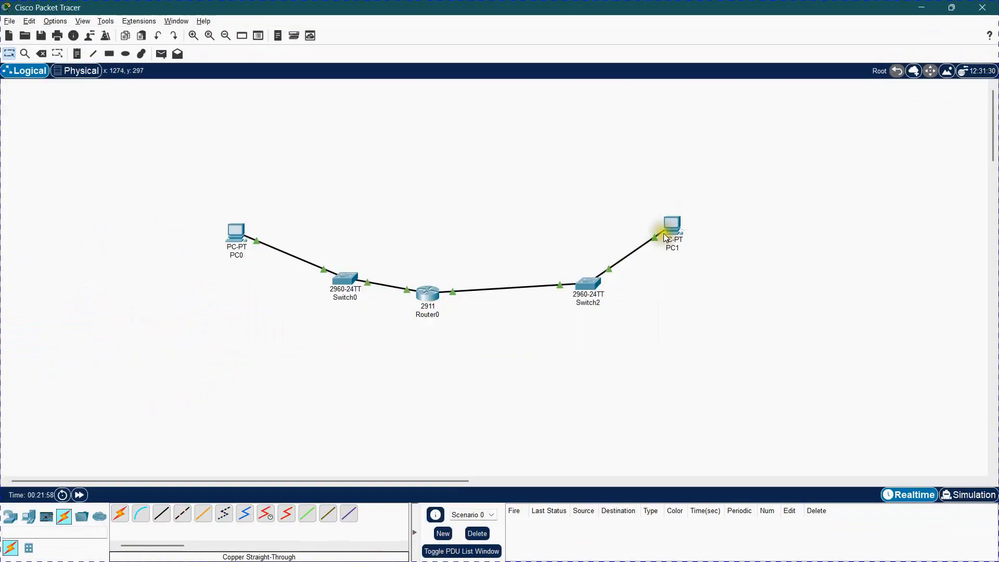
pyautogui.moveTo(671, 229)
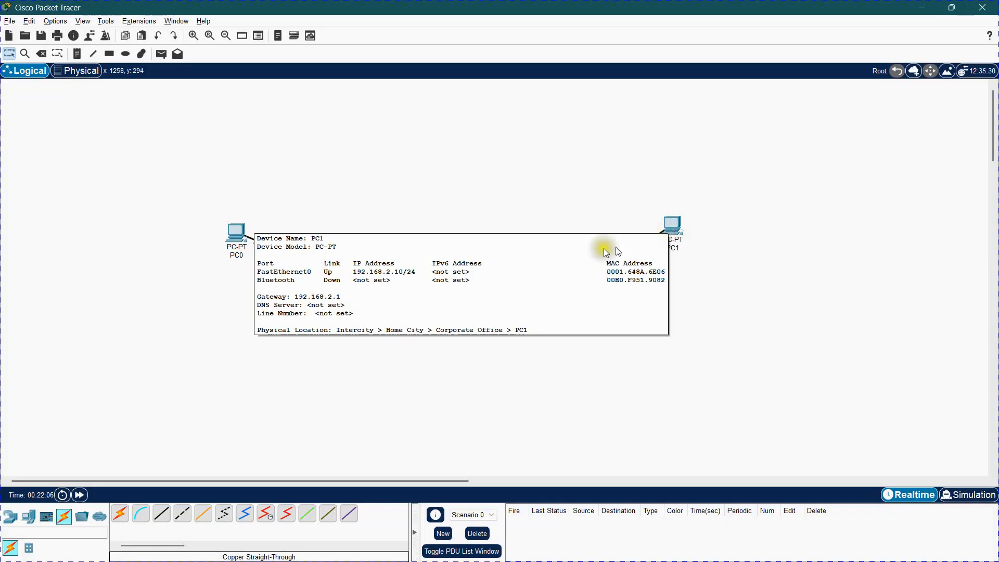
pyautogui.click(237, 249)
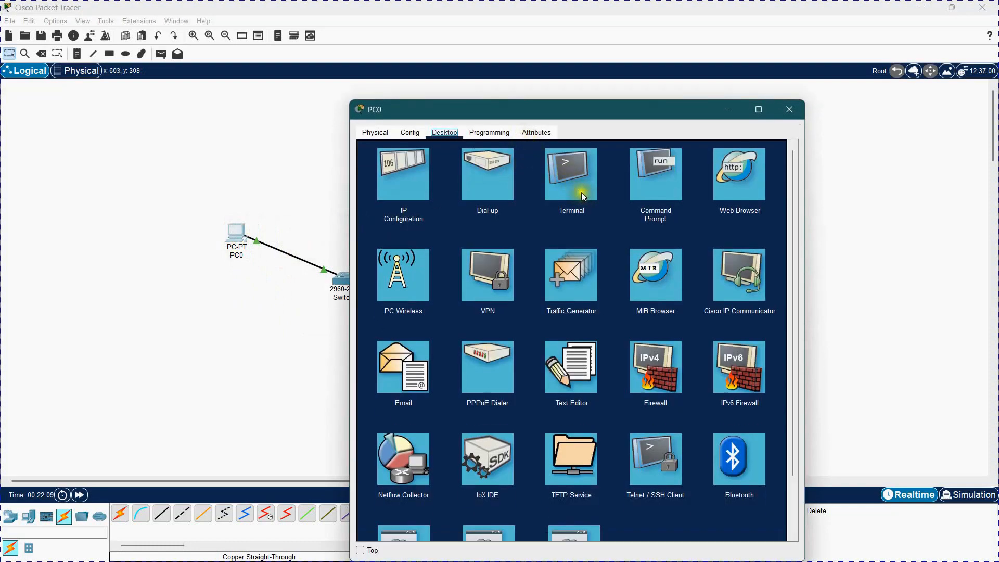
pyautogui.click(654, 178)
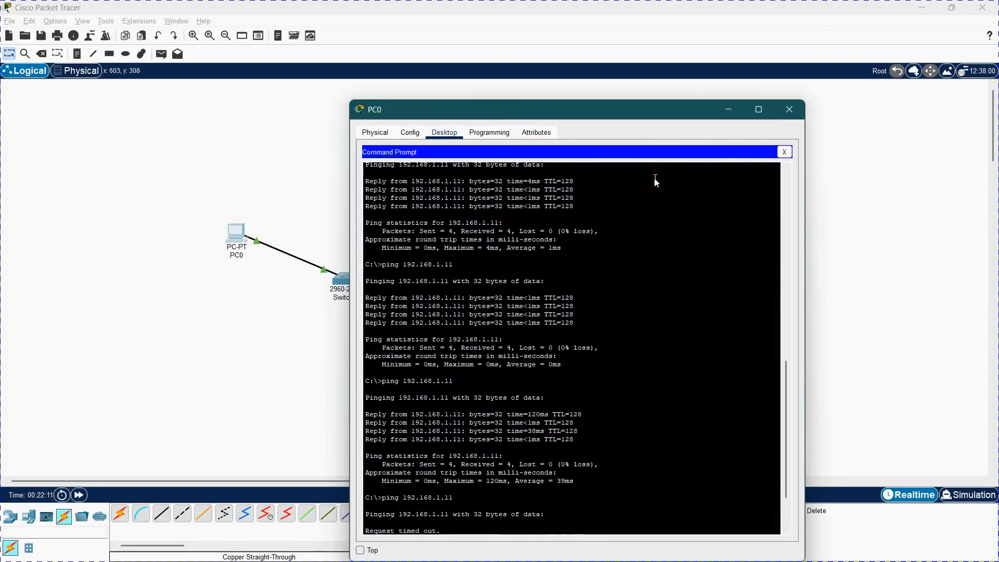
pyautogui.press('Return')
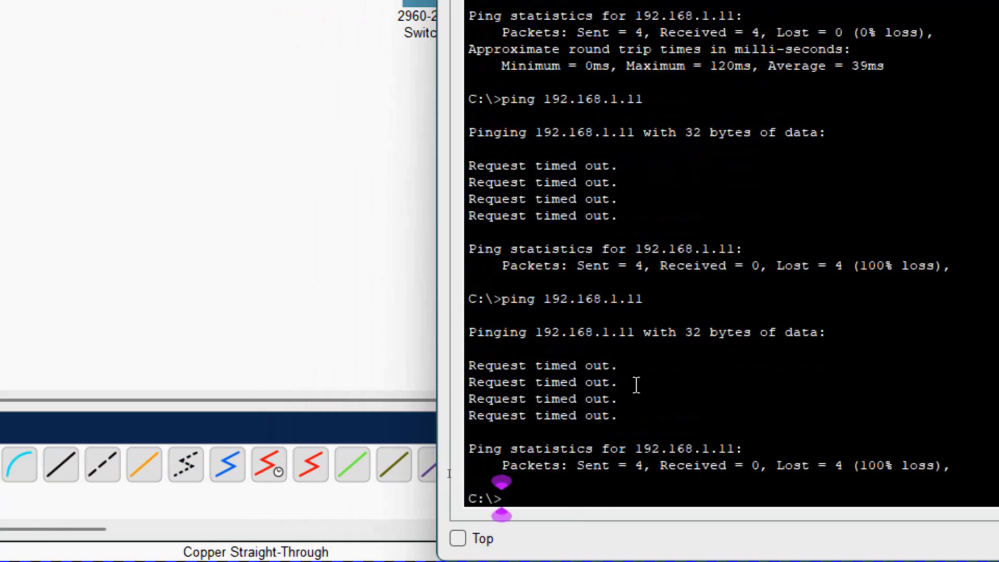
# - Ping 192.168.1.10 from PC0's Command Prompt and return to the topology
pyautogui.press('Up')
pyautogui.press('BackSpace')
pyautogui.press('BackSpace')
pyautogui.write('10')
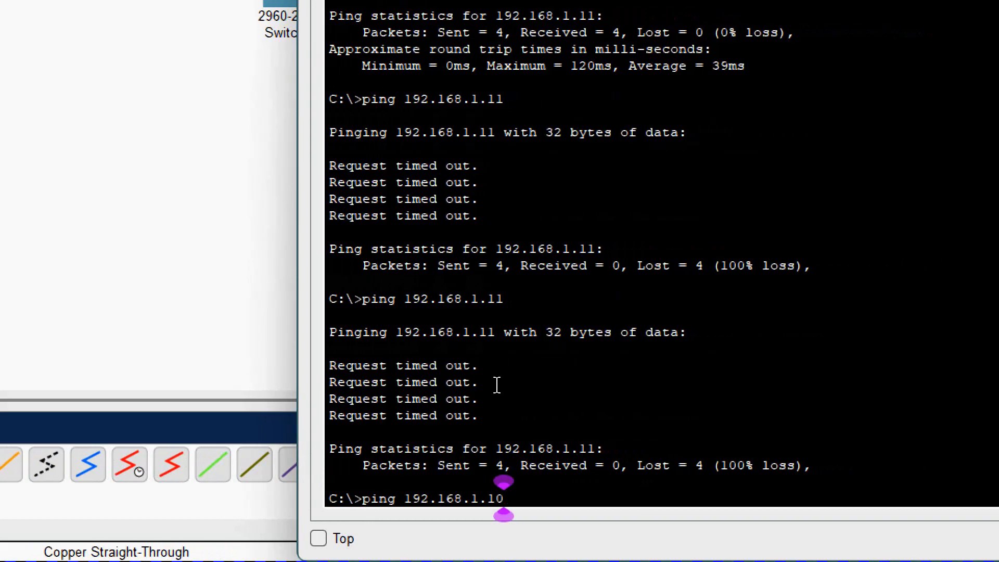
pyautogui.press('Return')
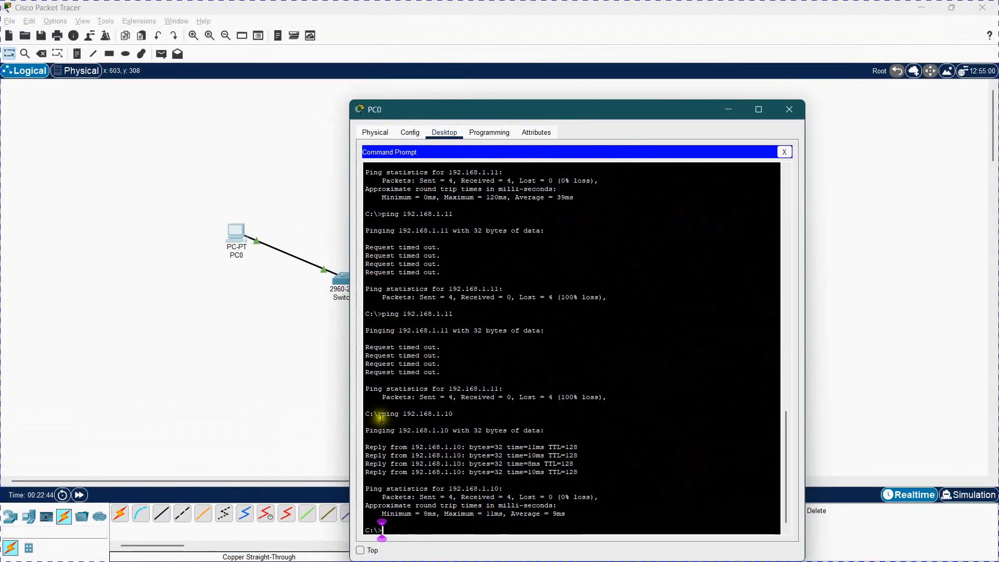
pyautogui.click(273, 368)
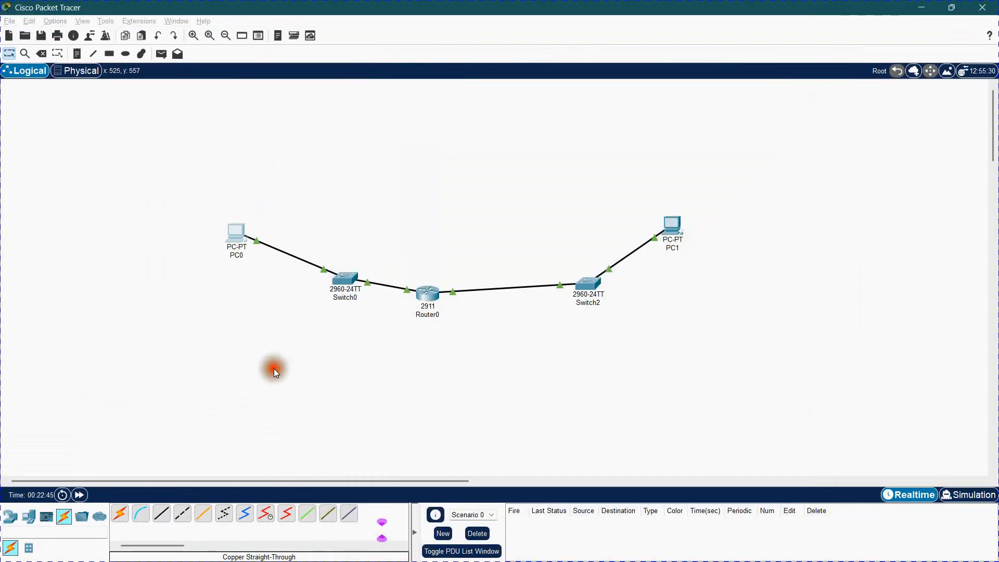
# - Run a ping from PC0 to 192.168.1.10 in simulation mode and play the captured packet events
pyautogui.click(983, 496)
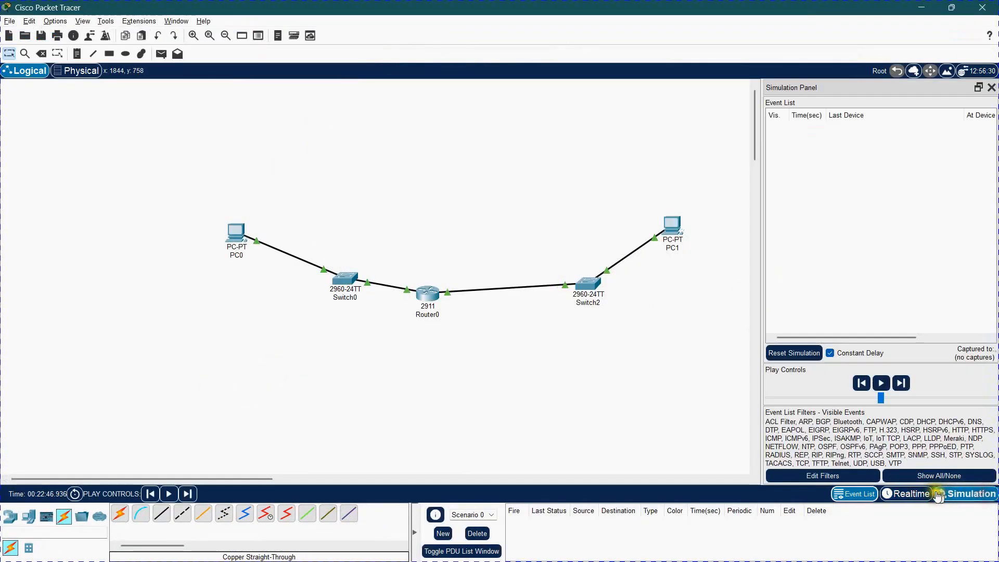
pyautogui.click(228, 227)
pyautogui.click(383, 531)
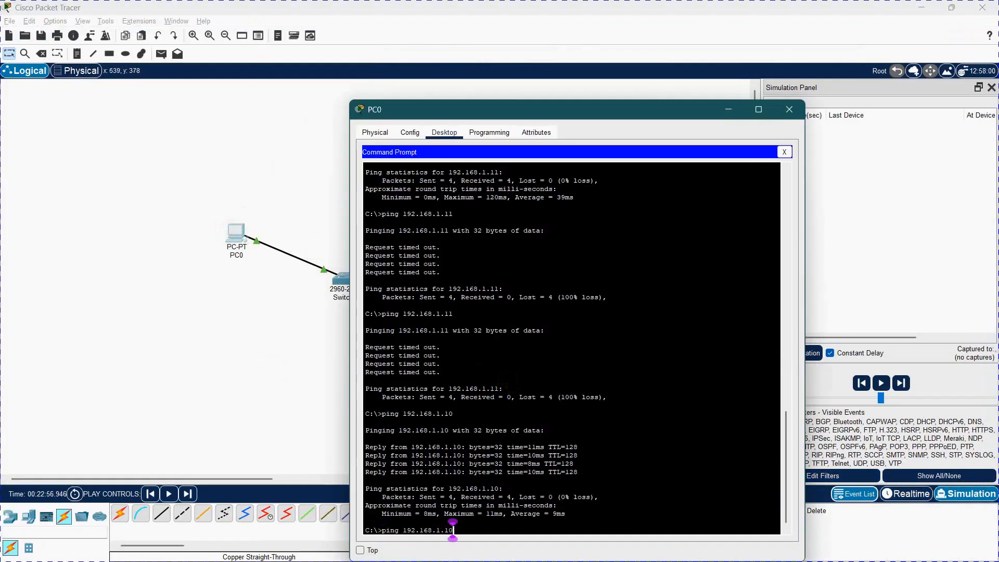
pyautogui.press('Return')
pyautogui.click(247, 385)
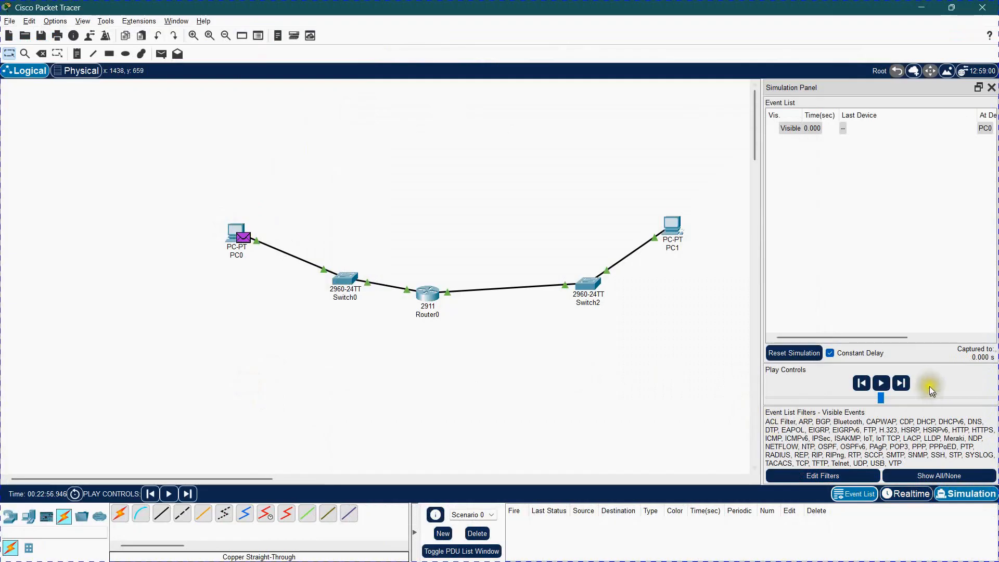
pyautogui.click(883, 384)
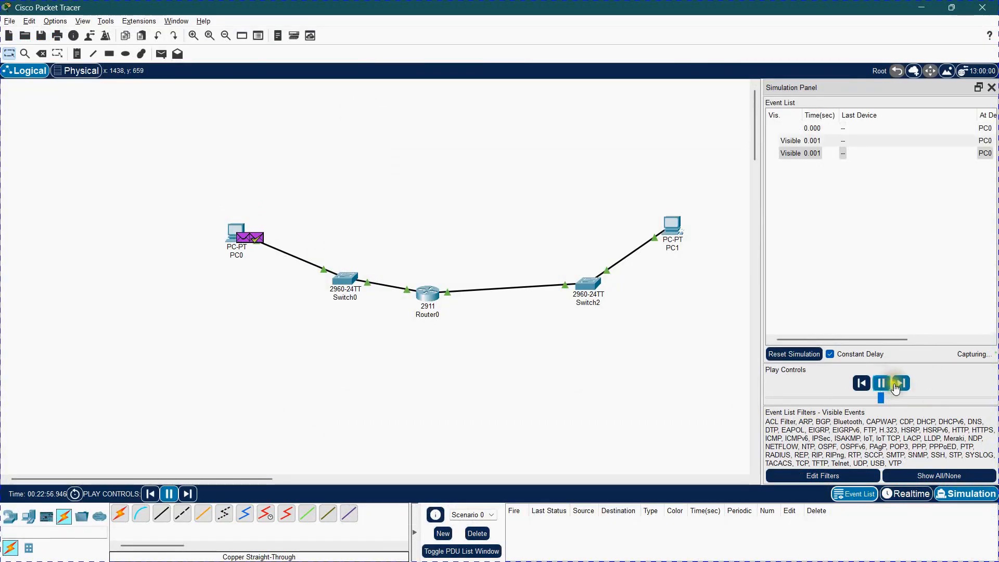
pyautogui.click(898, 388)
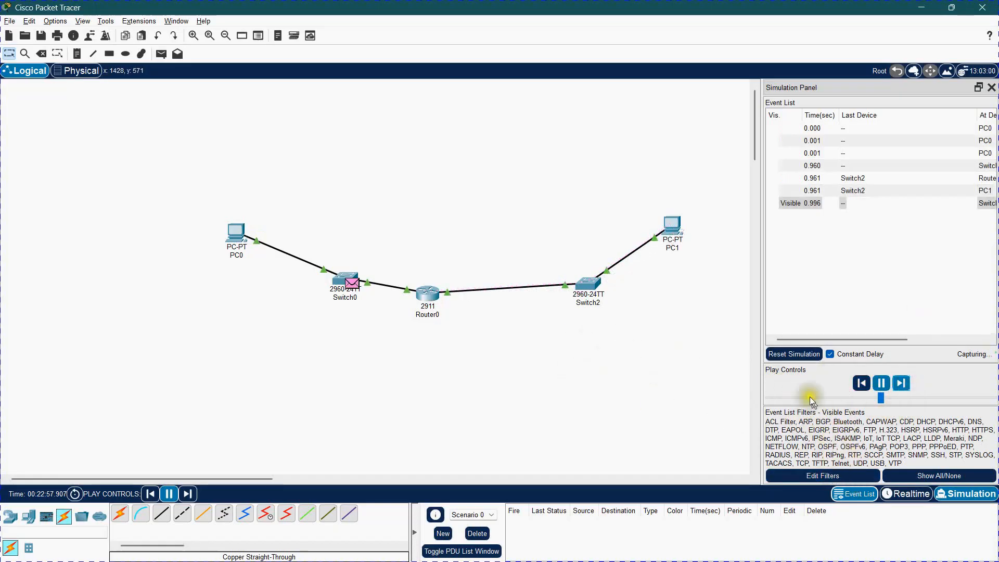
# - Reset the simulation and issue the ping to 192.168.1.10 from PC0 again
pyautogui.click(779, 354)
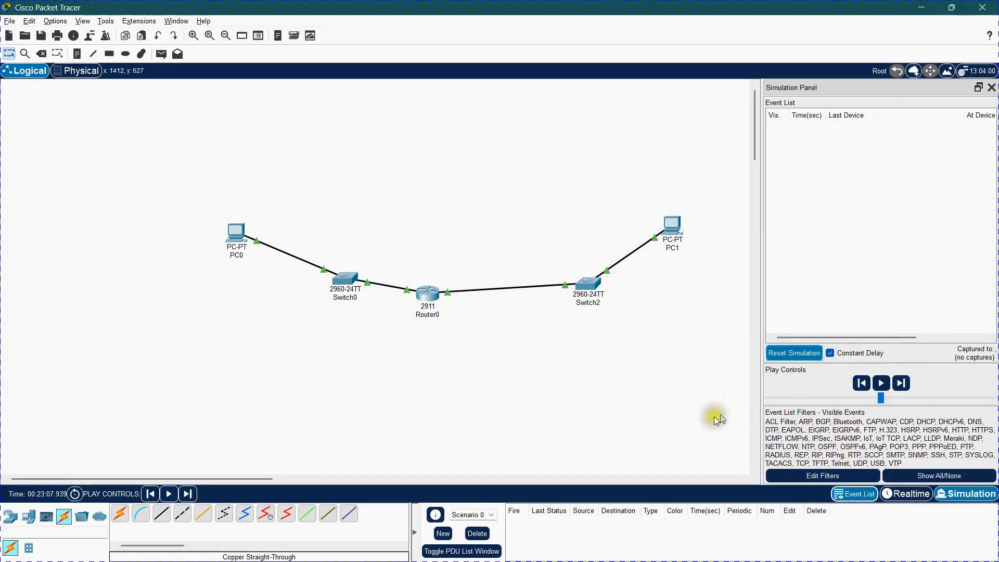
pyautogui.click(236, 237)
pyautogui.press('Up')
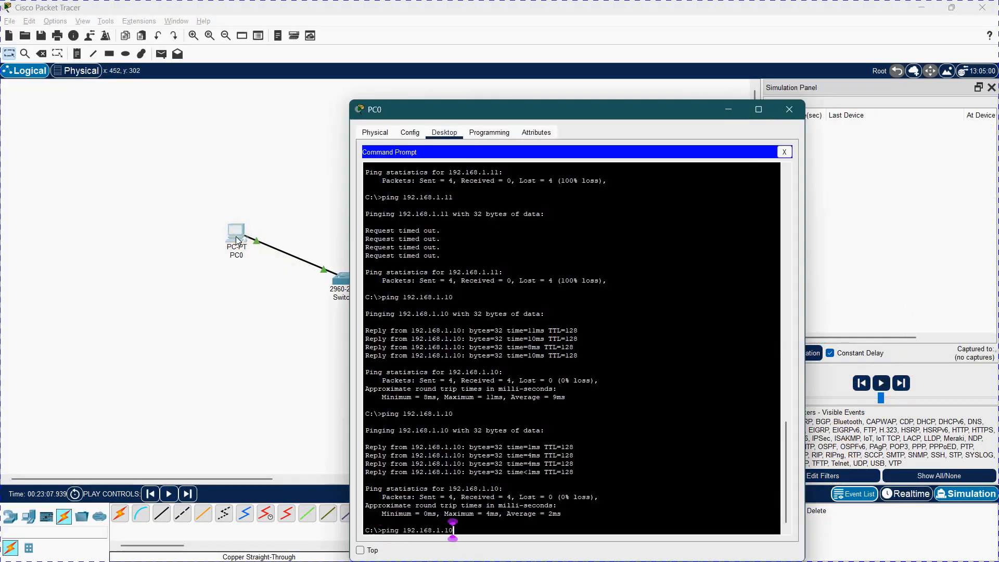
pyautogui.press('Return')
pyautogui.click(237, 241)
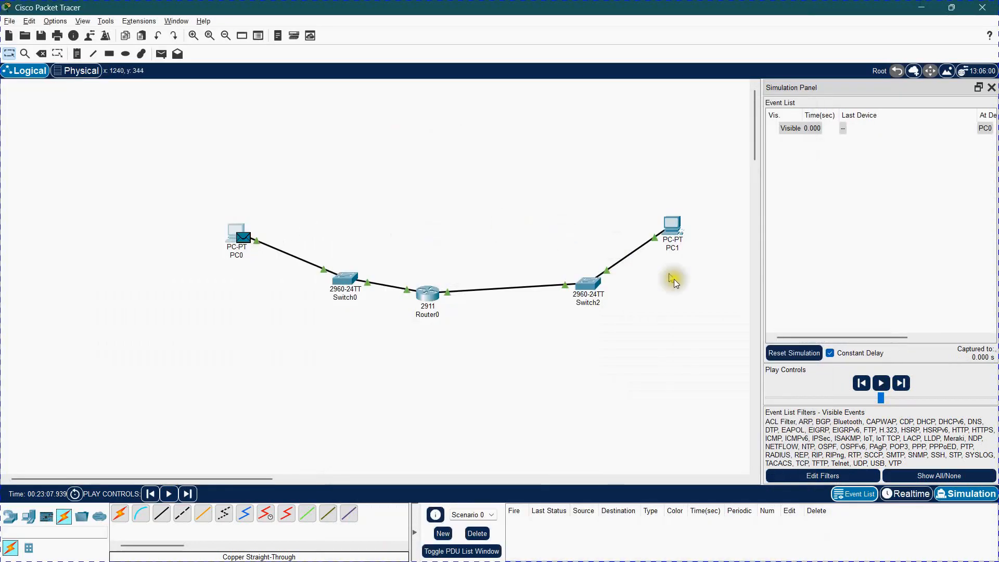
# - Play and step forward through the events of PC0's ping to 192.168.1.10, and reset the simulation
pyautogui.click(880, 384)
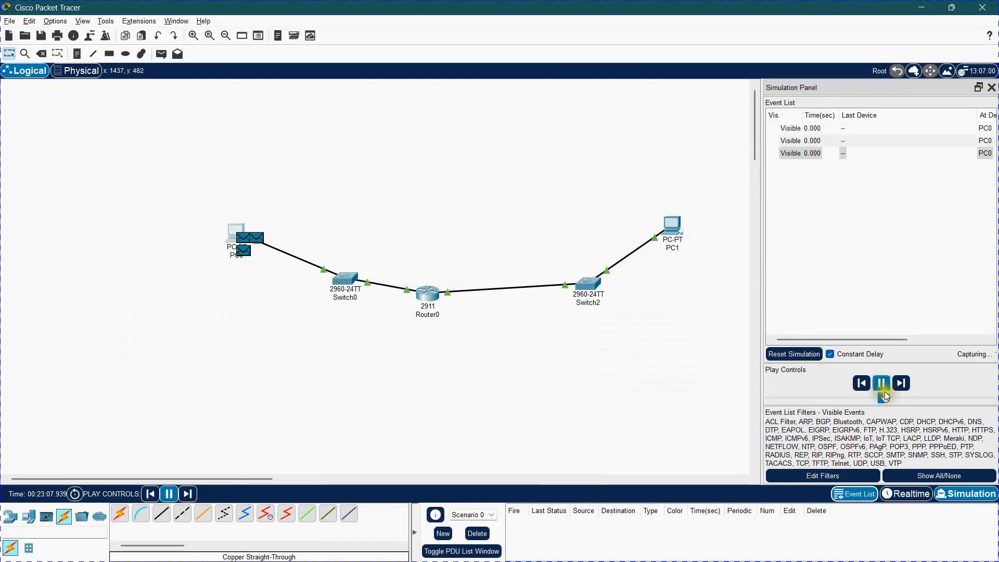
pyautogui.click(897, 385)
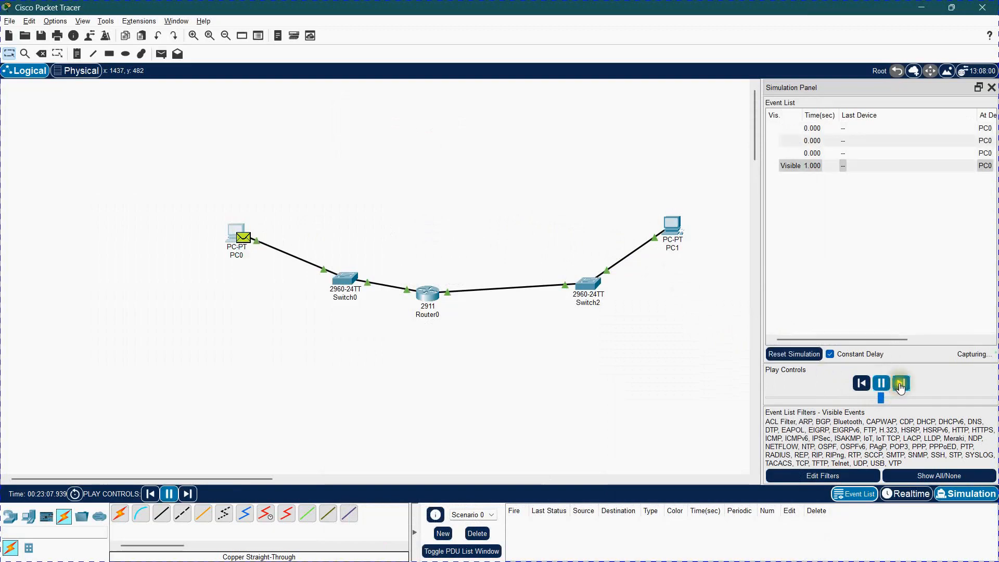
pyautogui.click(900, 387)
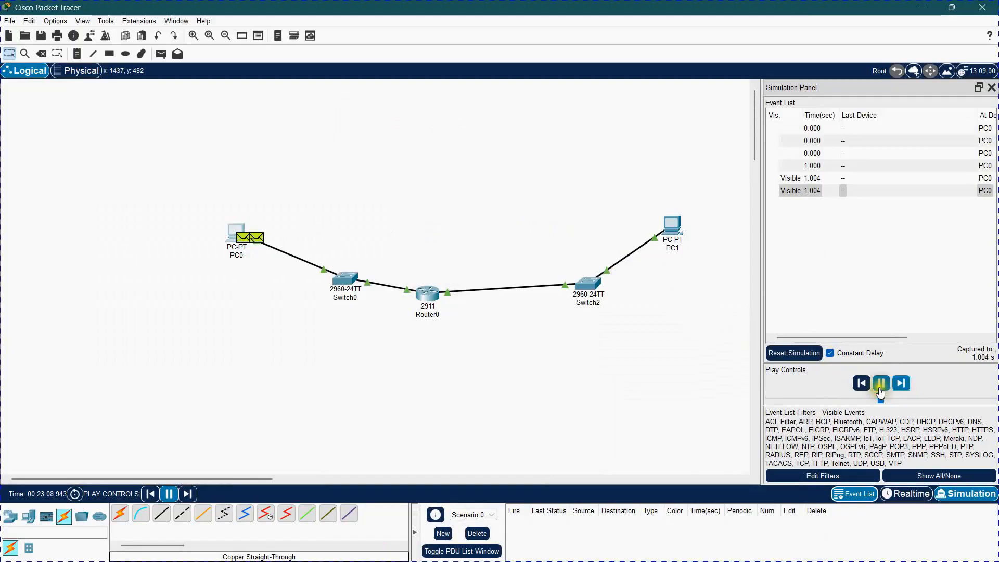
pyautogui.click(786, 354)
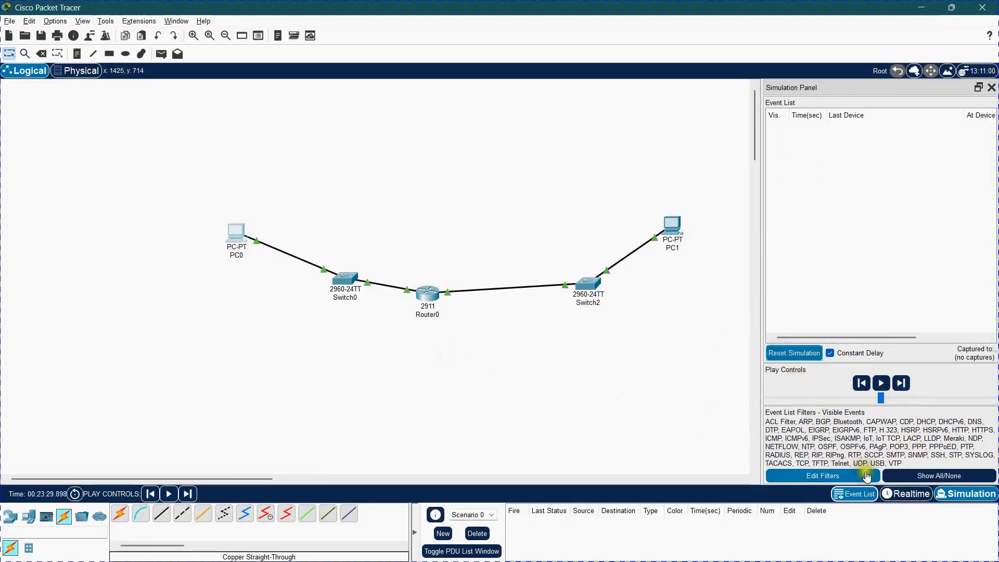
# - Return to realtime mode and review the ping output in PC0's Command Prompt
pyautogui.click(910, 494)
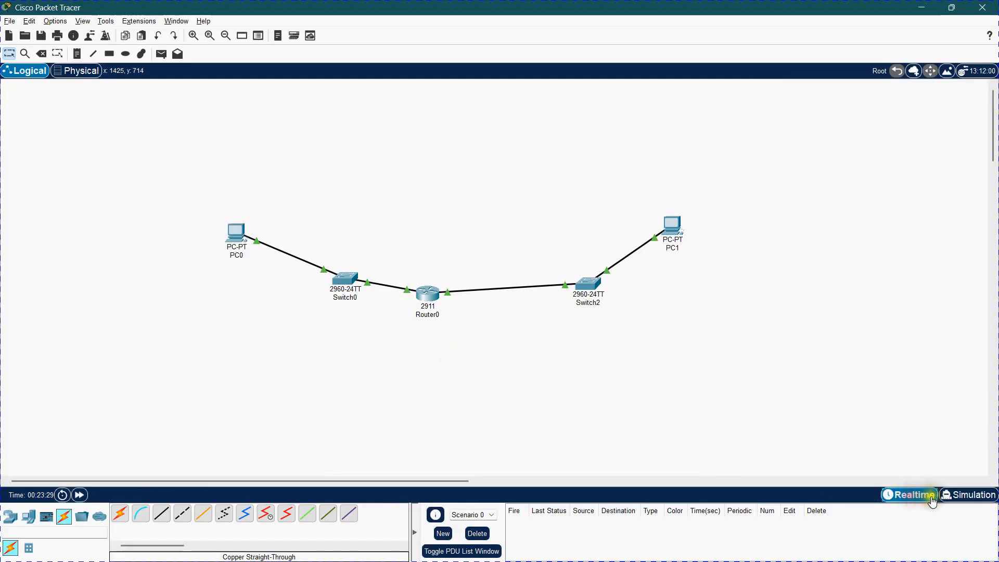
pyautogui.click(960, 494)
pyautogui.click(900, 493)
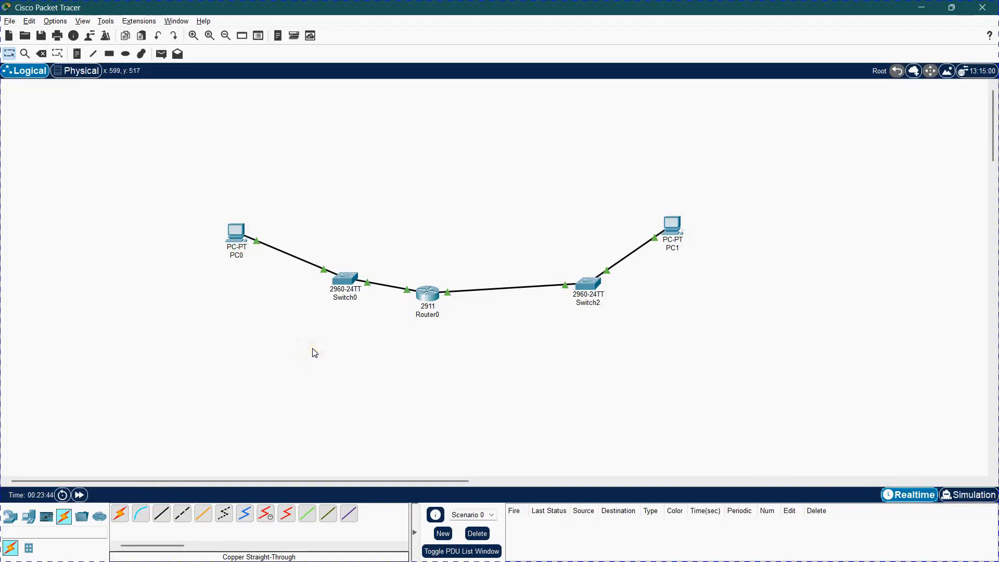
pyautogui.click(234, 230)
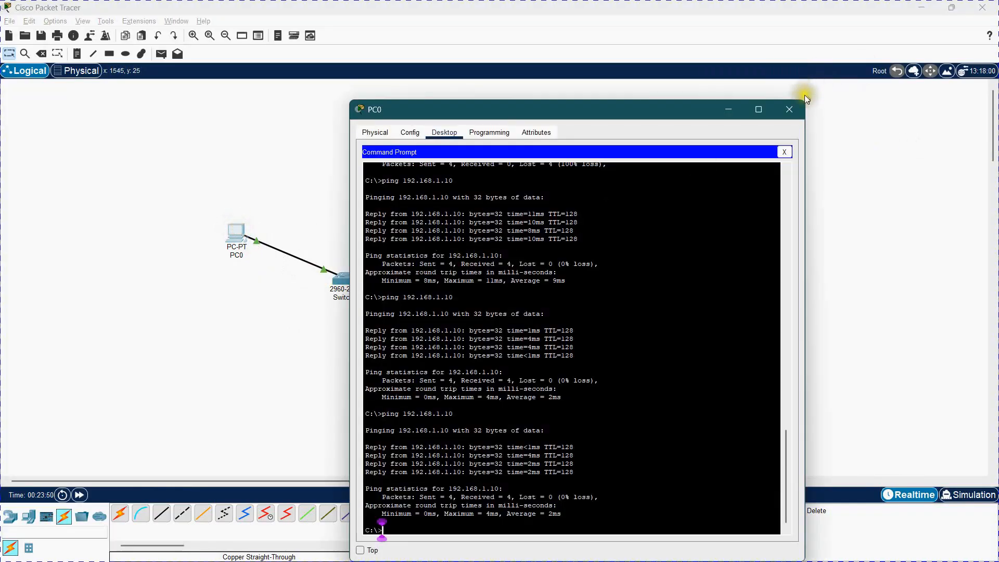
pyautogui.click(787, 111)
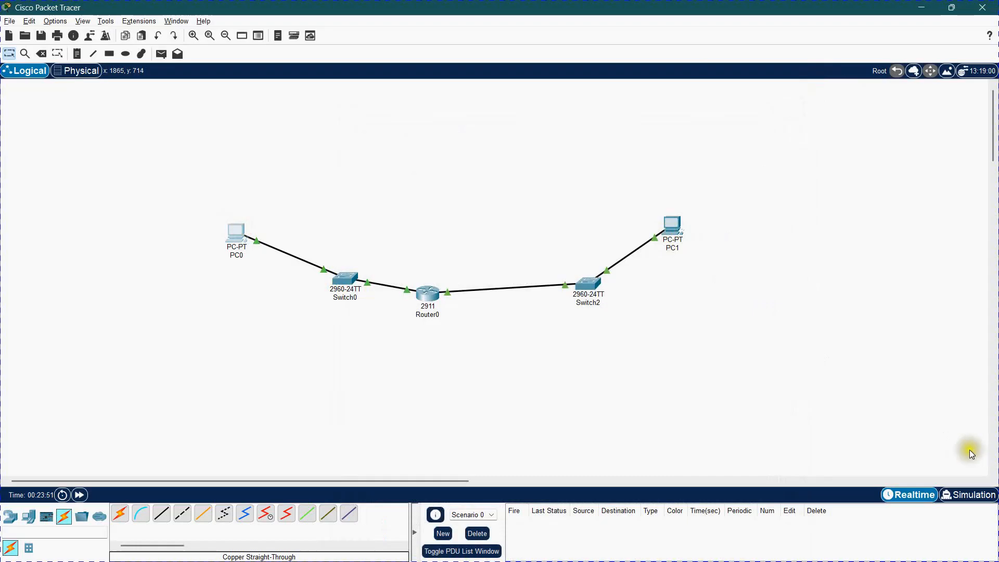
# - Switch to simulation mode and issue a ping to 192.168.1.10 from PC1's Command Prompt
pyautogui.click(980, 494)
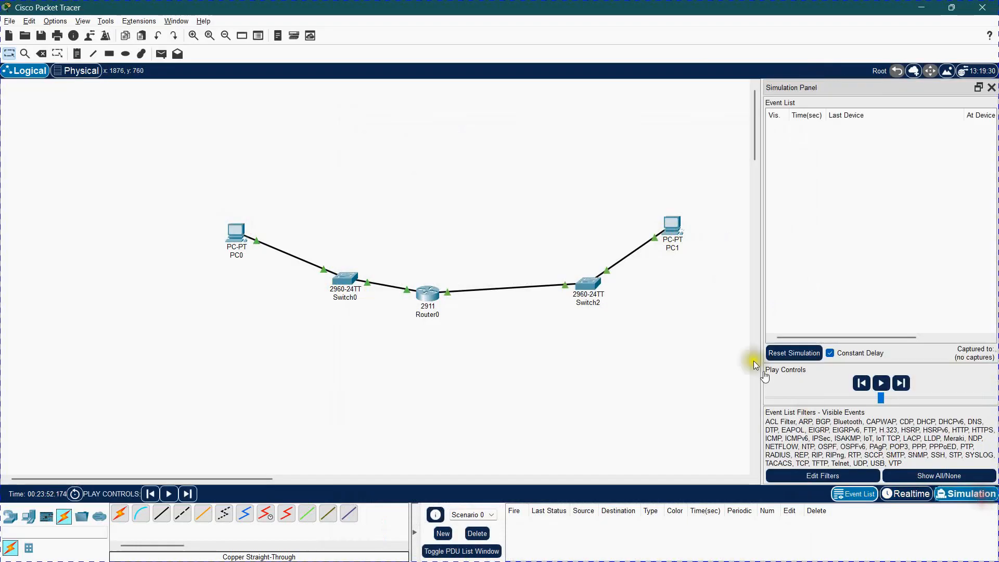
pyautogui.click(669, 235)
pyautogui.click(659, 186)
pyautogui.write('ping 192.168.1.10')
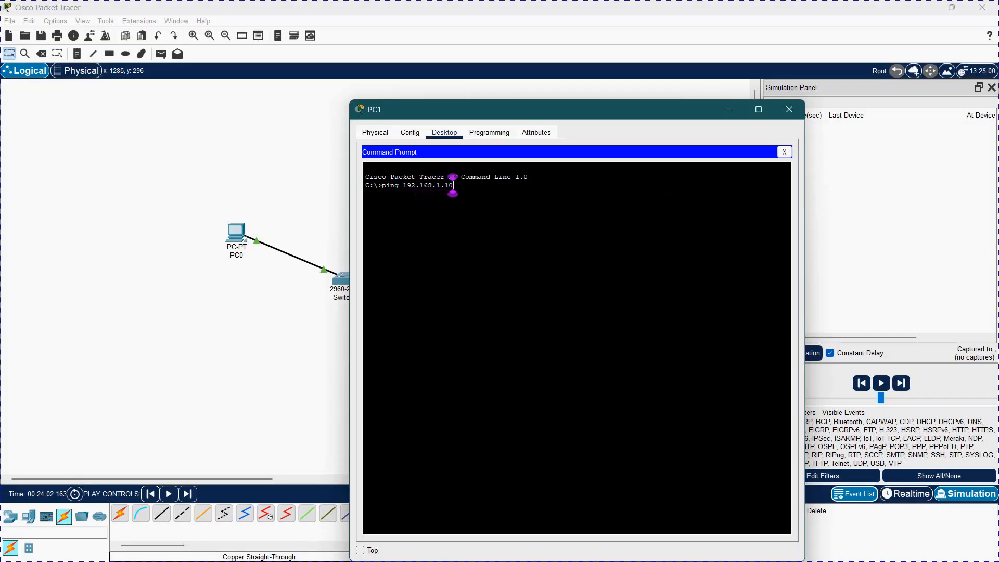
pyautogui.press('Return')
pyautogui.click(190, 373)
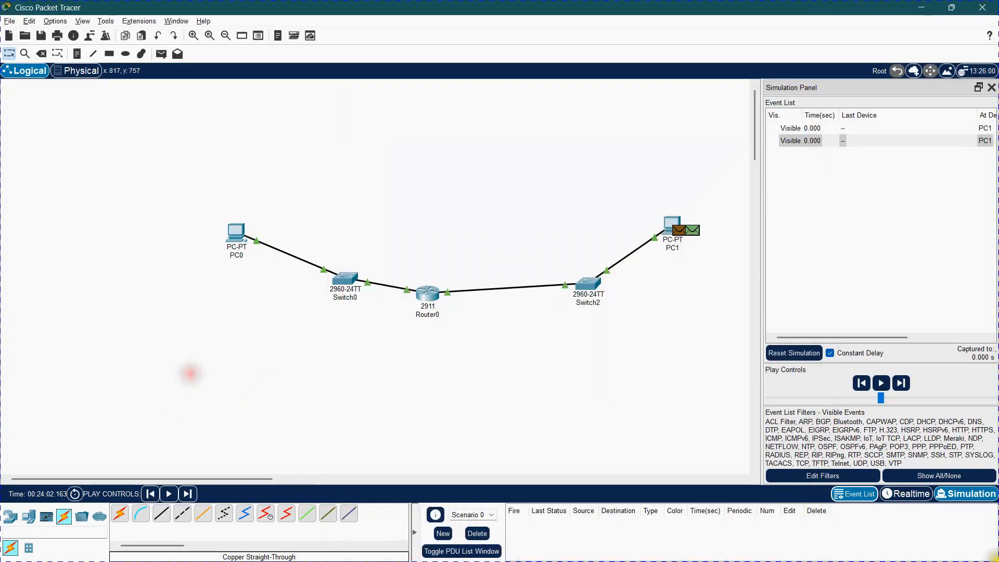
# - Play the packet events of PC1's ping across the router and return to realtime mode
pyautogui.click(881, 383)
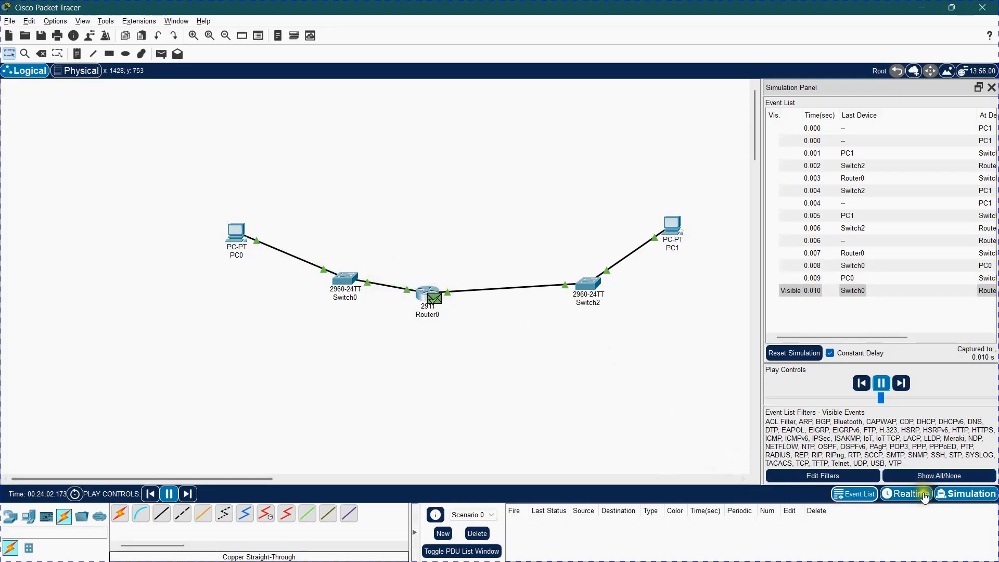
pyautogui.click(905, 494)
pyautogui.click(576, 429)
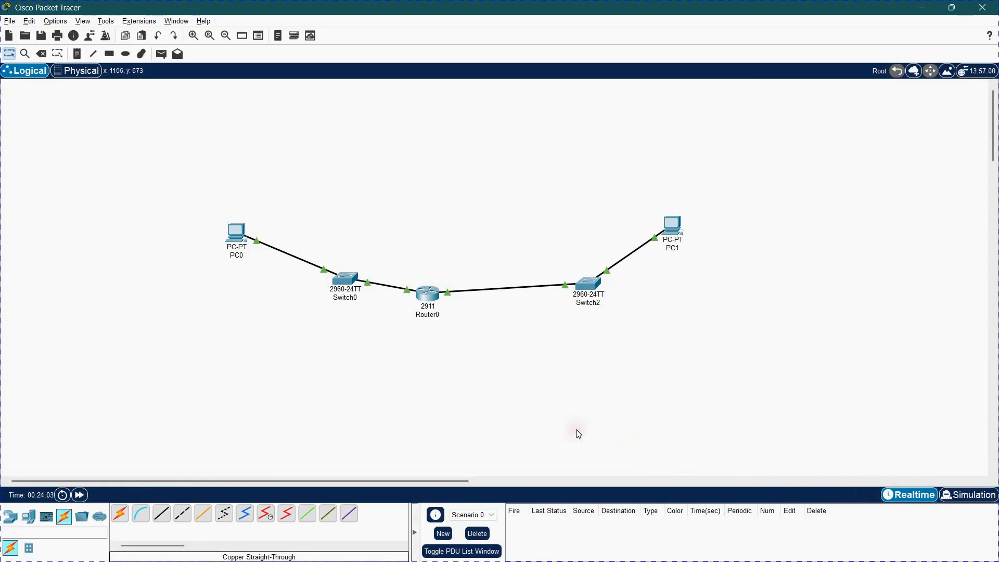